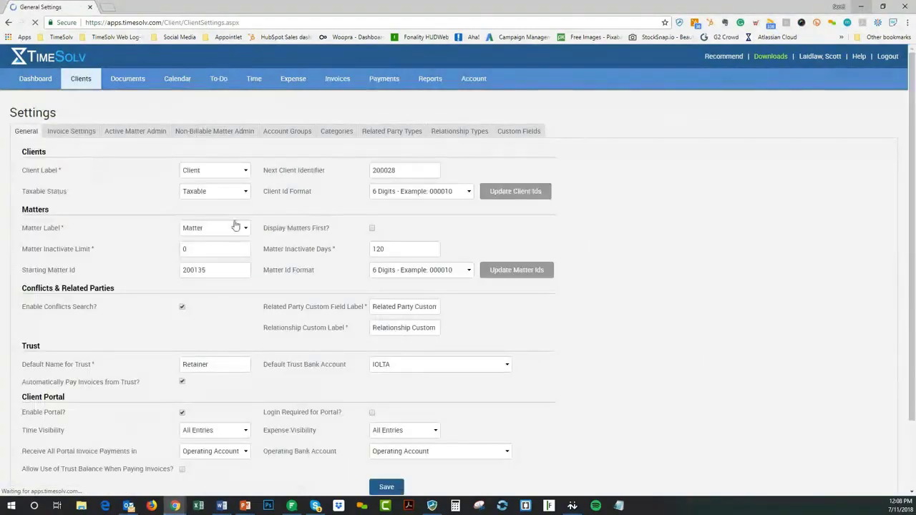
- Examine the Client Portal settings, including the available options for time visibility and expense visibility
{"action": "scroll", "coordinate": [200, 348], "scroll_direction": "down", "scroll_amount": 1}
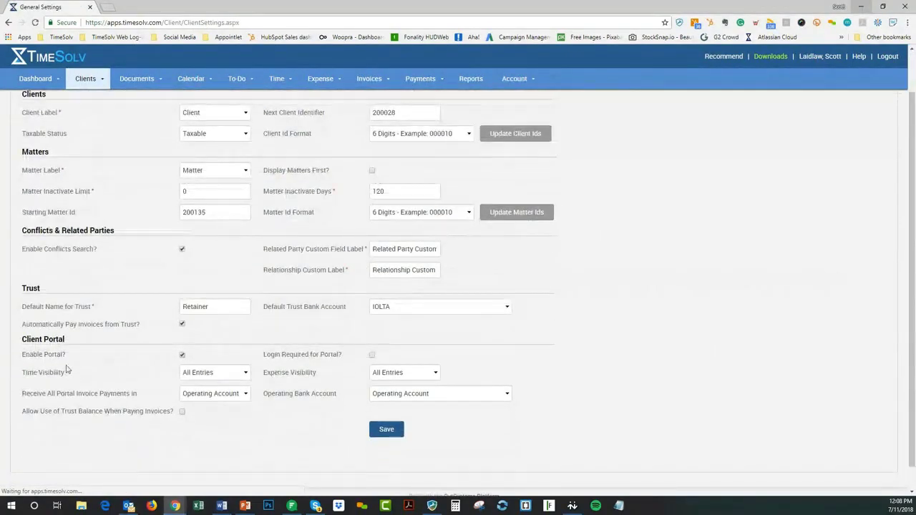
{"action": "scroll", "coordinate": [82, 337], "scroll_direction": "up", "scroll_amount": 1}
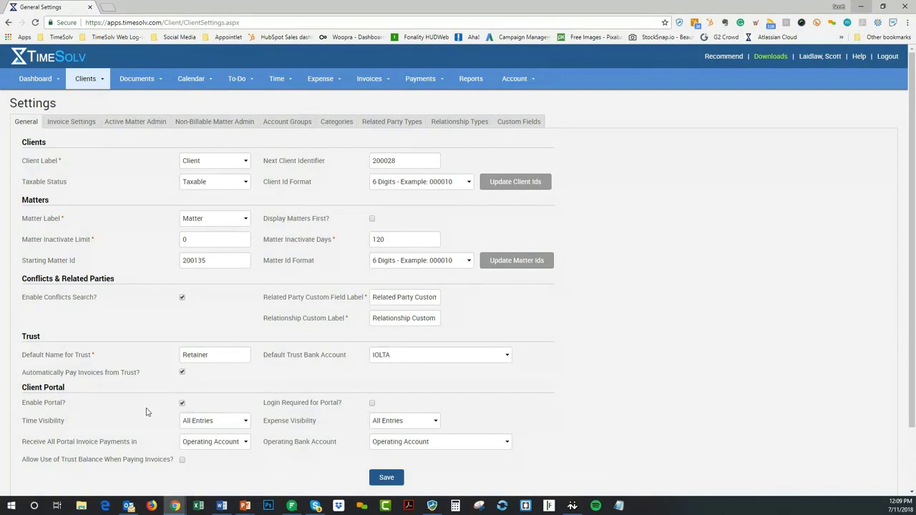
{"action": "scroll", "coordinate": [629, 412], "scroll_direction": "down", "scroll_amount": 1}
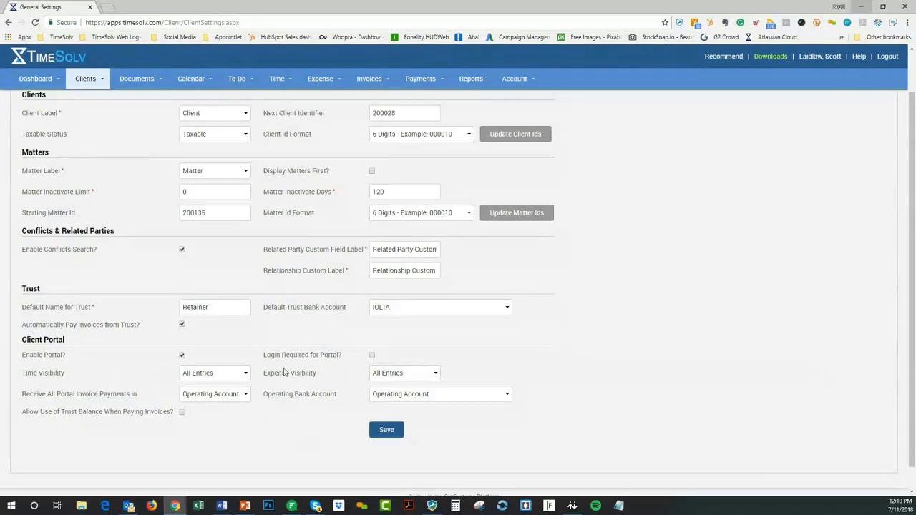
{"action": "left_click", "coordinate": [242, 374]}
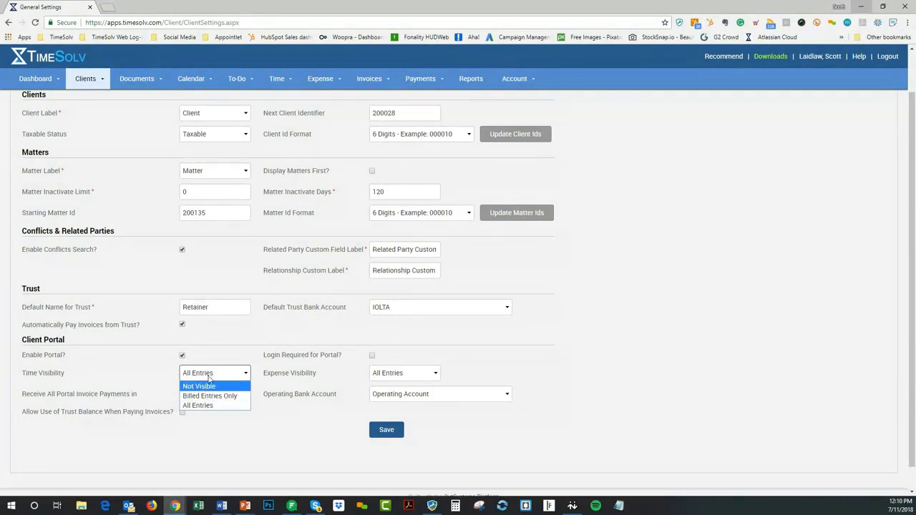
{"action": "left_click", "coordinate": [243, 355]}
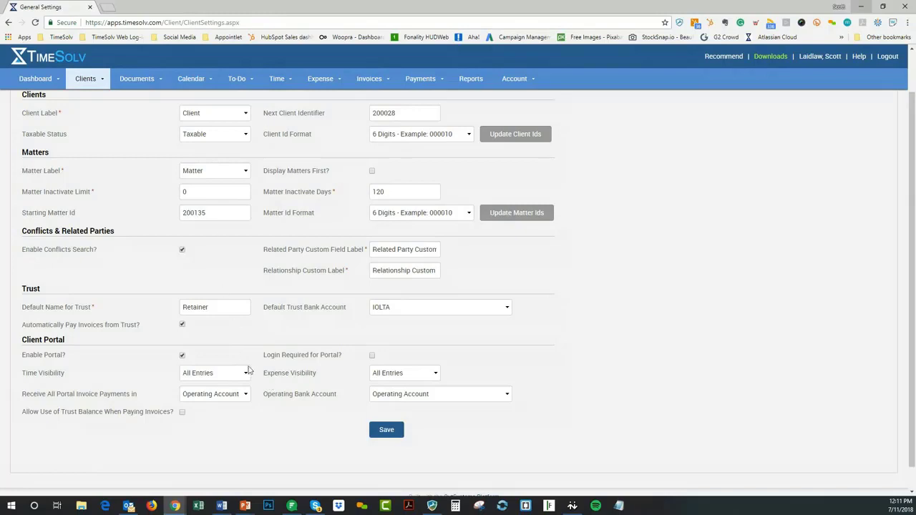
{"action": "left_click", "coordinate": [240, 380]}
{"action": "left_click", "coordinate": [241, 380]}
{"action": "left_click", "coordinate": [397, 375]}
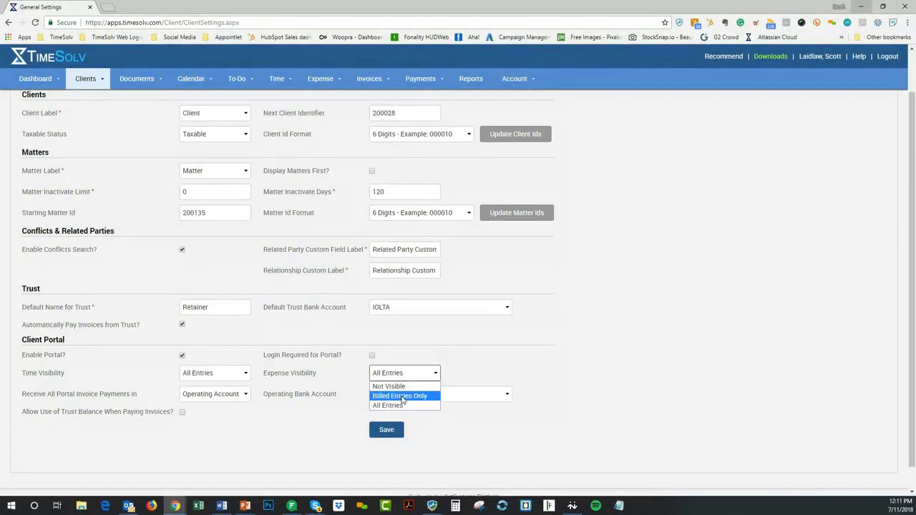
{"action": "left_click", "coordinate": [405, 377]}
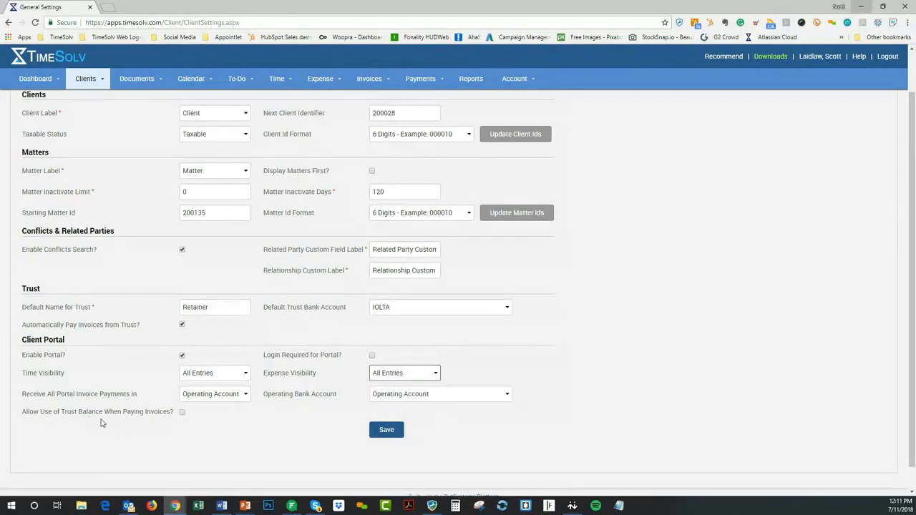
- Keep Operating Account for receiving portal invoice payments, choose Operating Account as the operating bank account, and save the client settings
{"action": "left_click", "coordinate": [222, 396]}
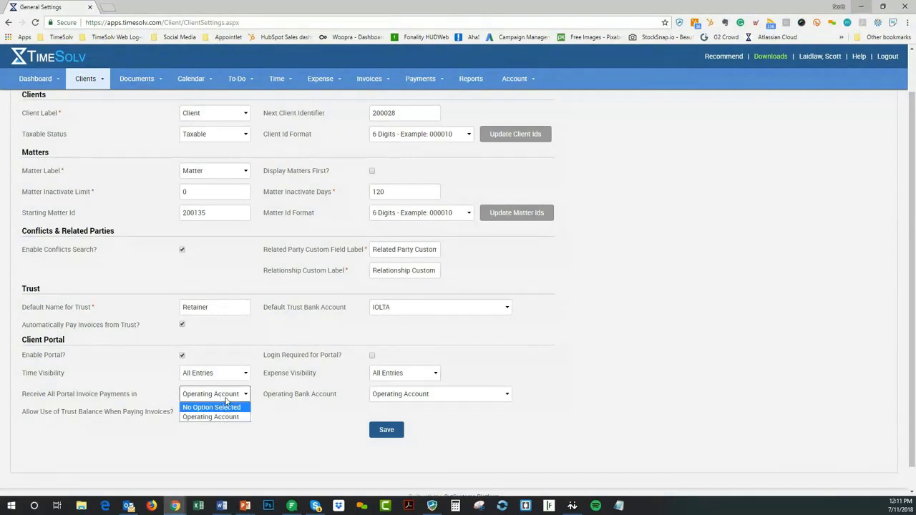
{"action": "left_click", "coordinate": [224, 396]}
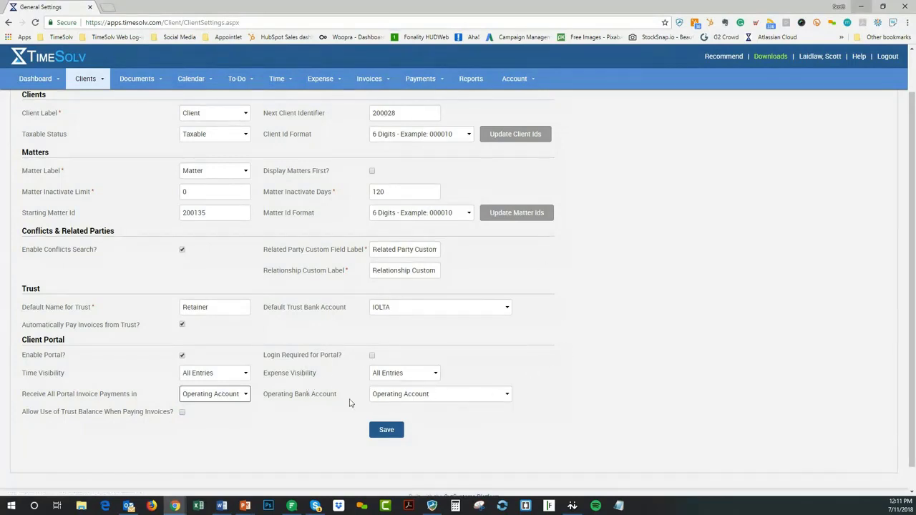
{"action": "left_click", "coordinate": [433, 394]}
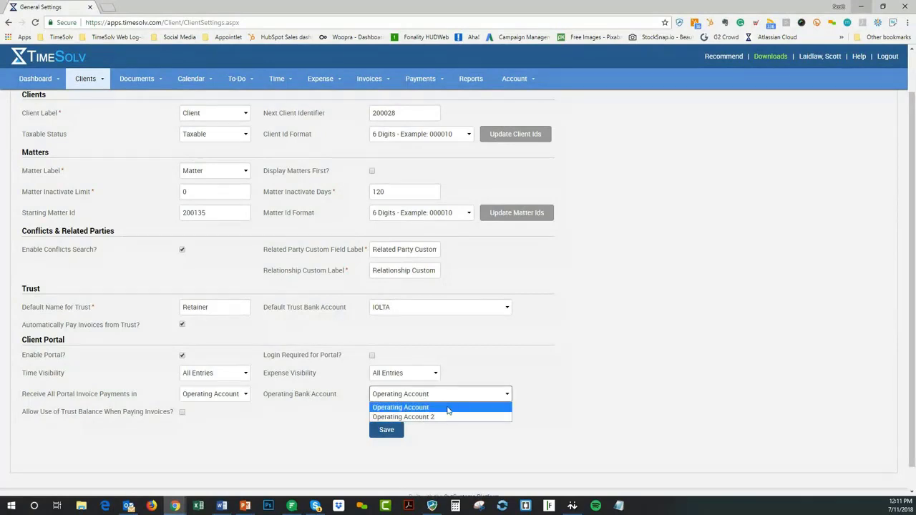
{"action": "left_click", "coordinate": [449, 408]}
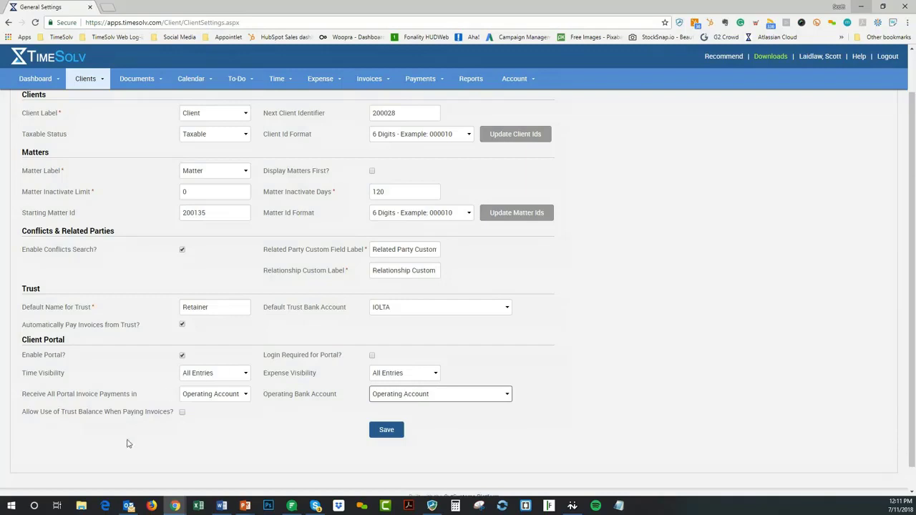
{"action": "left_click", "coordinate": [182, 413]}
{"action": "left_click", "coordinate": [386, 430]}
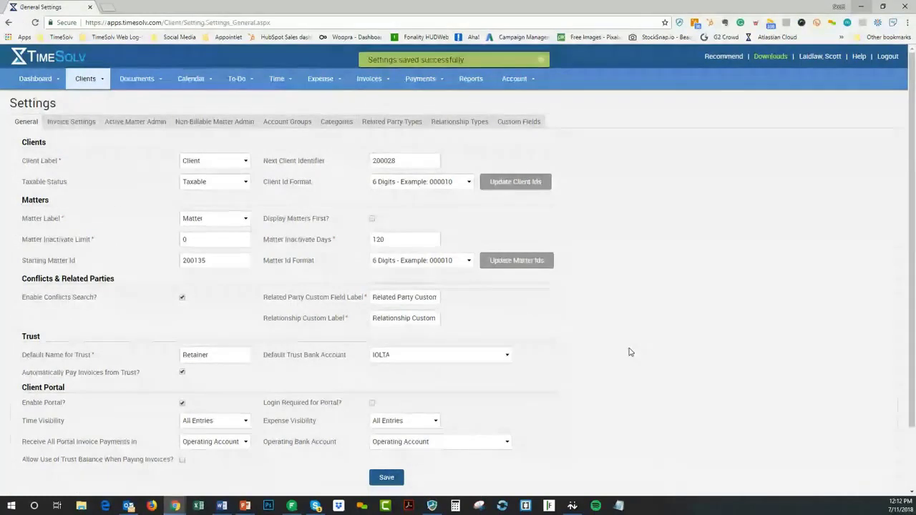
- Find the July Webinar client in the list of clients and matters and open its Webinar Matter
{"action": "left_click", "coordinate": [99, 80]}
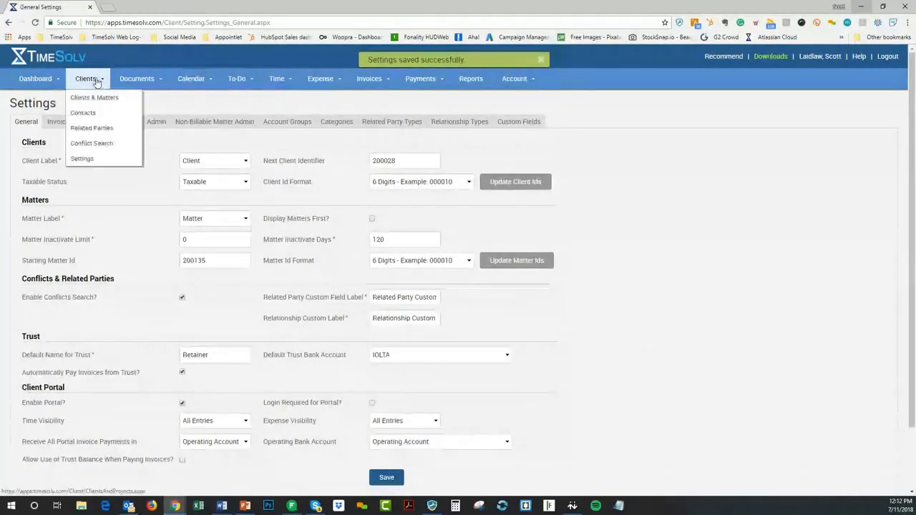
{"action": "left_click", "coordinate": [95, 101]}
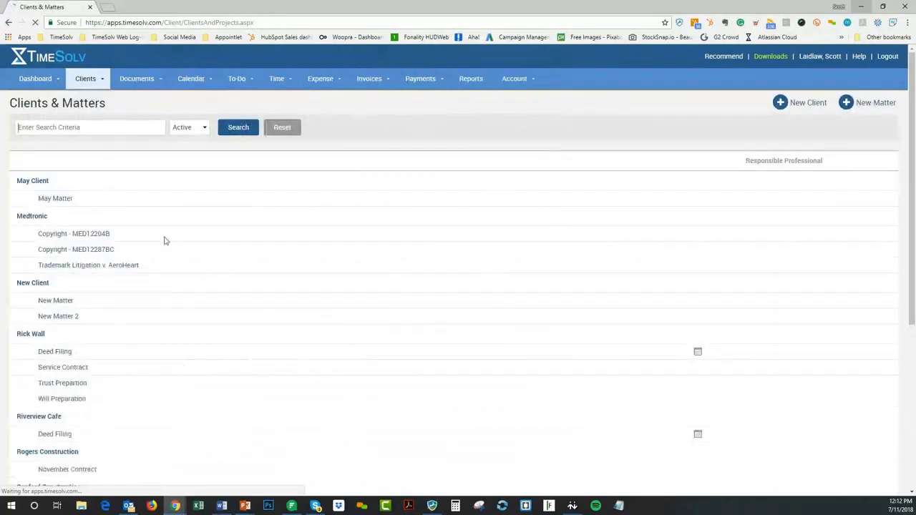
{"action": "scroll", "coordinate": [221, 270], "scroll_direction": "down", "scroll_amount": 1}
{"action": "scroll", "coordinate": [214, 267], "scroll_direction": "down", "scroll_amount": 1}
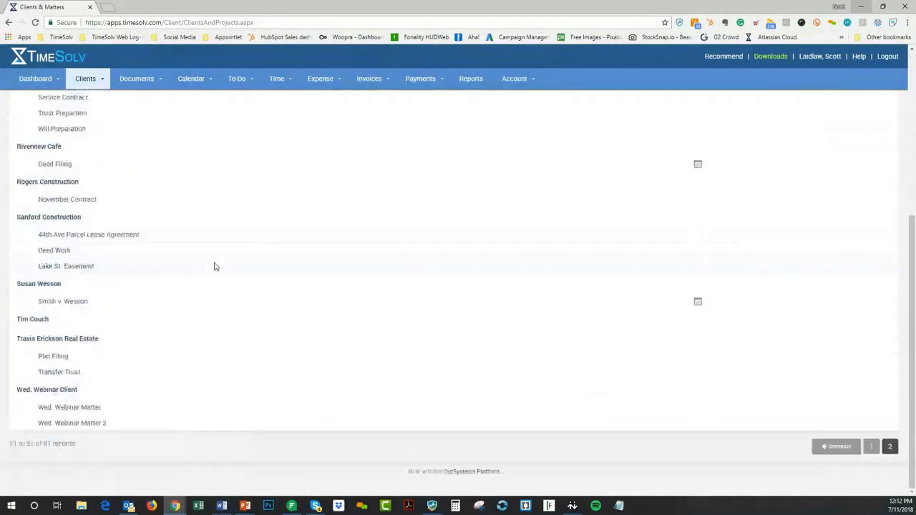
{"action": "scroll", "coordinate": [215, 266], "scroll_direction": "up", "scroll_amount": 5}
{"action": "scroll", "coordinate": [570, 322], "scroll_direction": "down", "scroll_amount": 10}
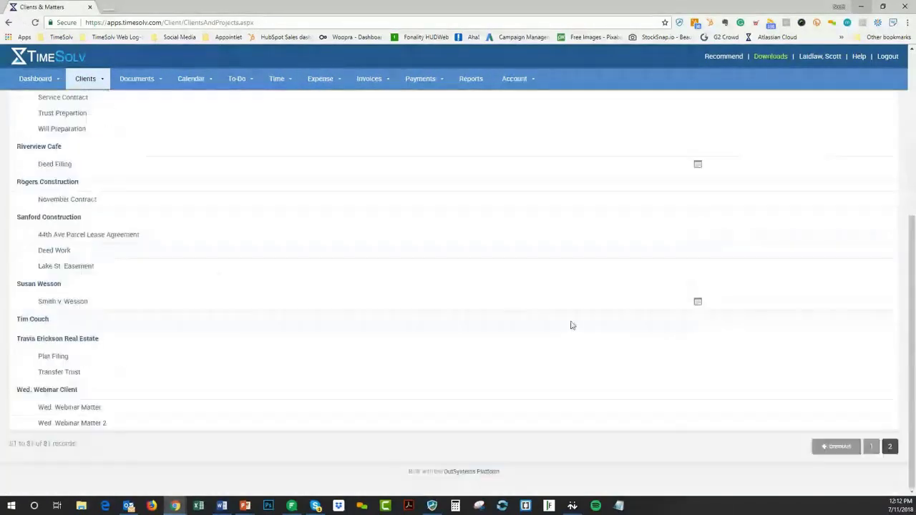
{"action": "left_click", "coordinate": [852, 448]}
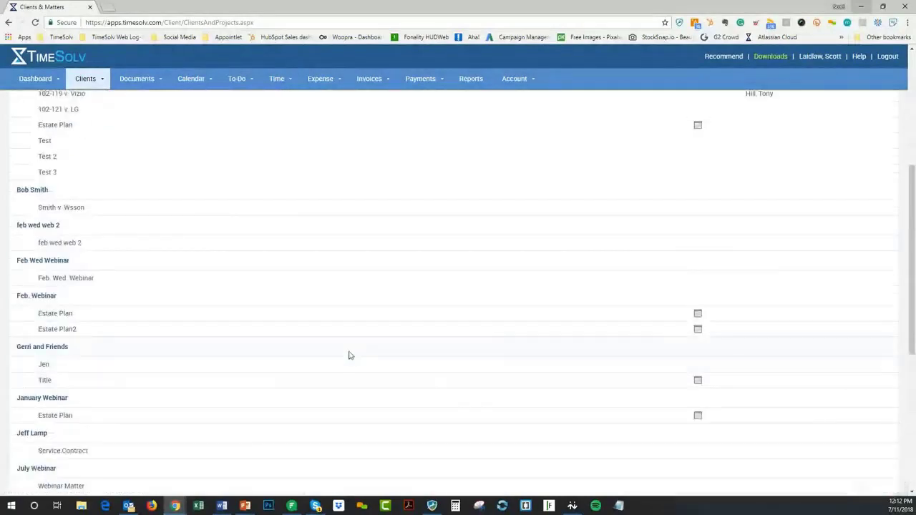
{"action": "scroll", "coordinate": [348, 354], "scroll_direction": "down", "scroll_amount": 3}
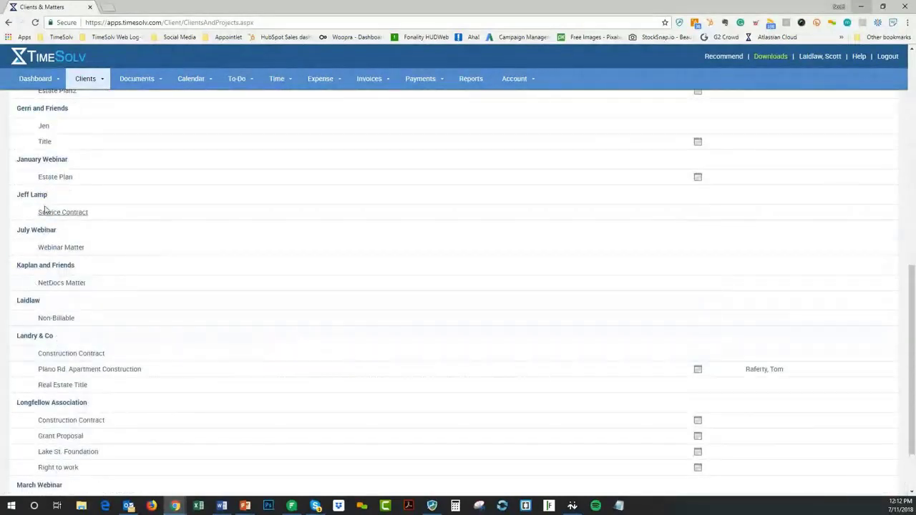
{"action": "left_click", "coordinate": [63, 249]}
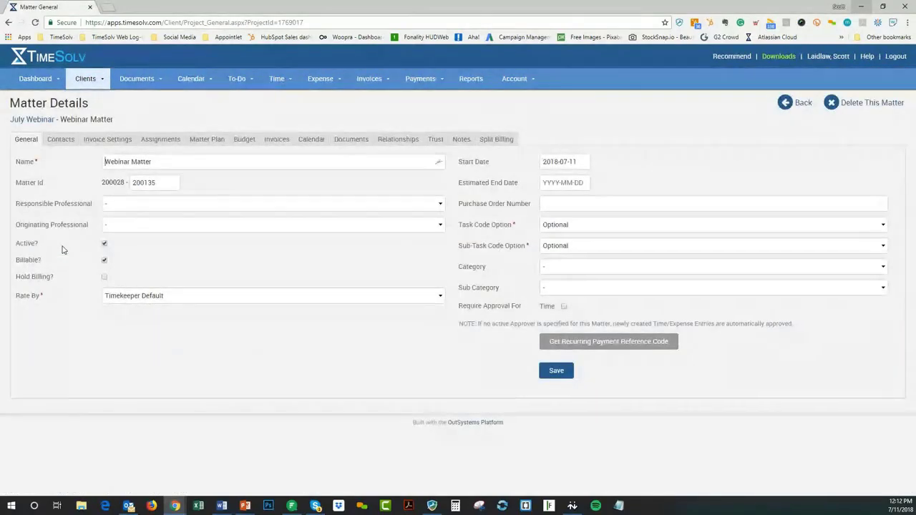
- Edit the matter's main contact so that it has portal access, and update the contact
{"action": "left_click", "coordinate": [62, 141]}
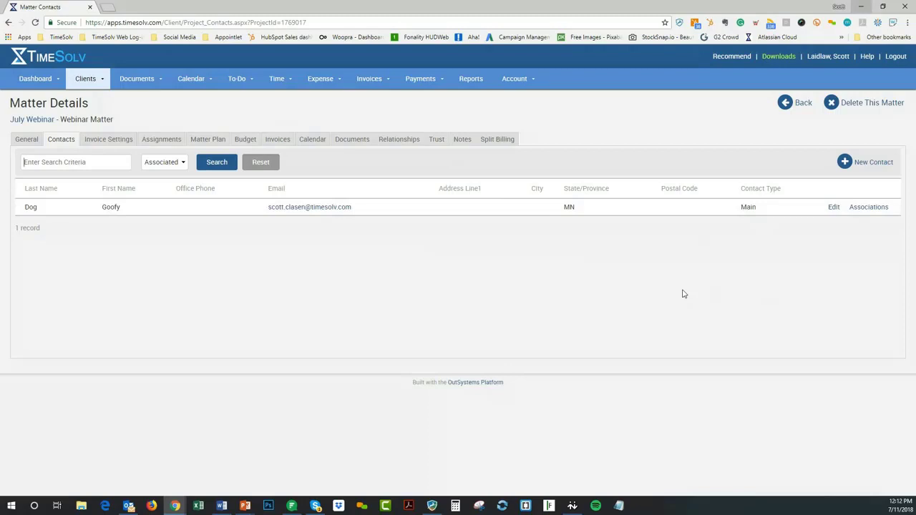
{"action": "left_click", "coordinate": [834, 209]}
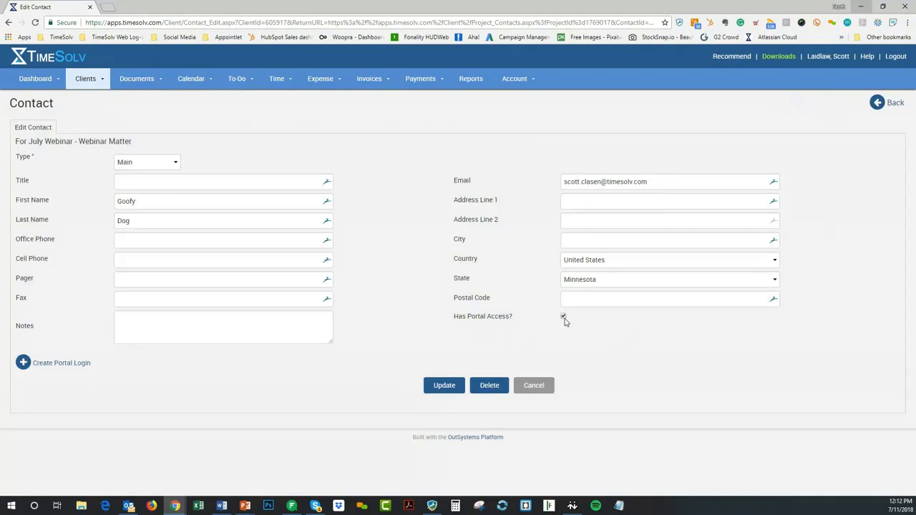
{"action": "left_click", "coordinate": [444, 386]}
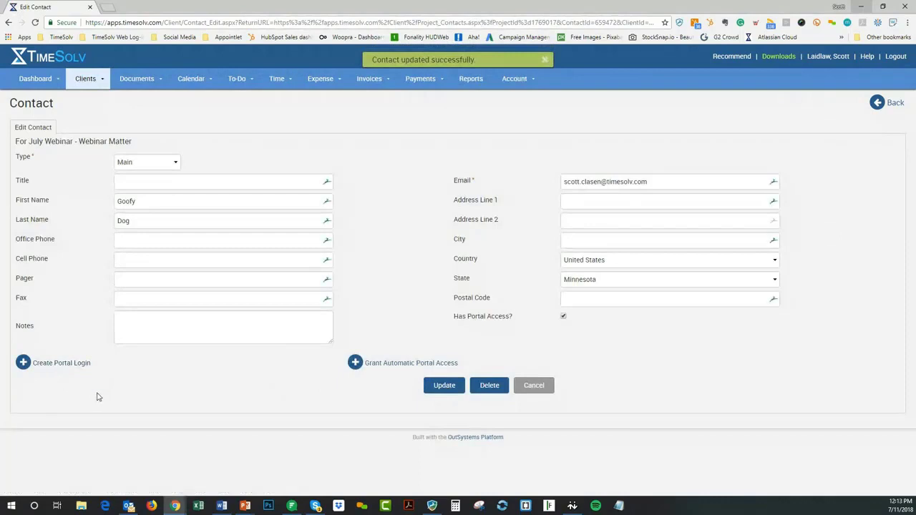
- Grant the contact automatic portal access and cancel the separate portal login with its own name and password
{"action": "left_click", "coordinate": [50, 363]}
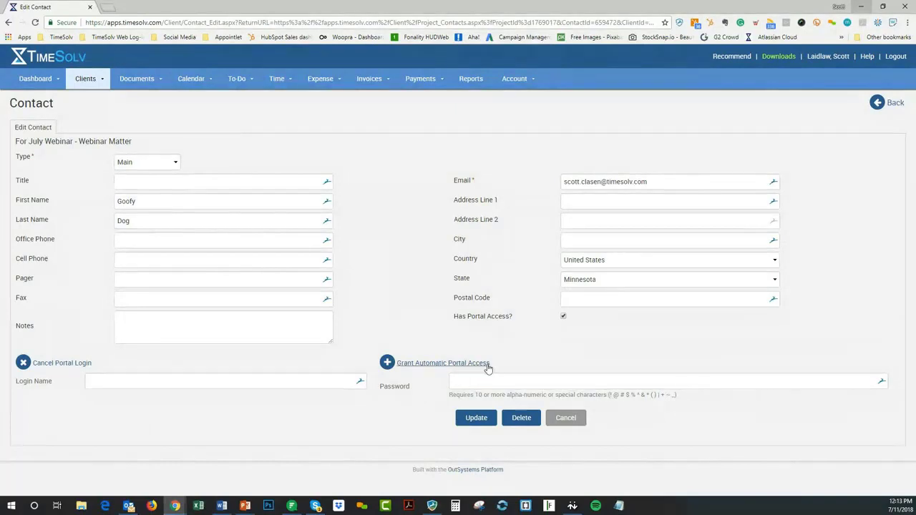
{"action": "left_click", "coordinate": [426, 365]}
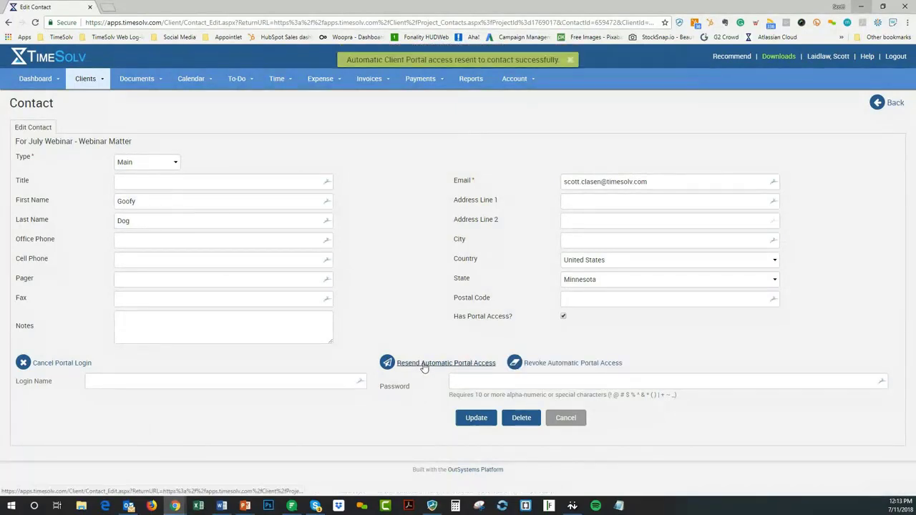
{"action": "left_click", "coordinate": [477, 420]}
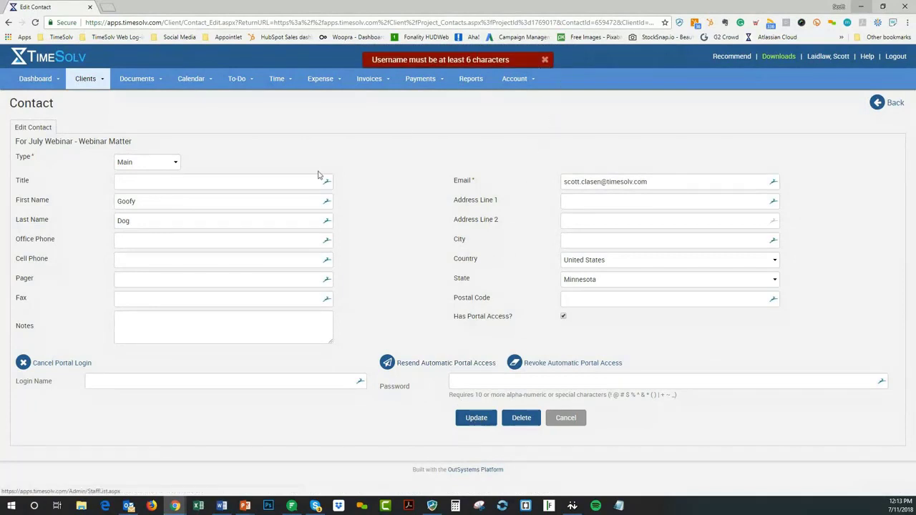
{"action": "left_click", "coordinate": [25, 364]}
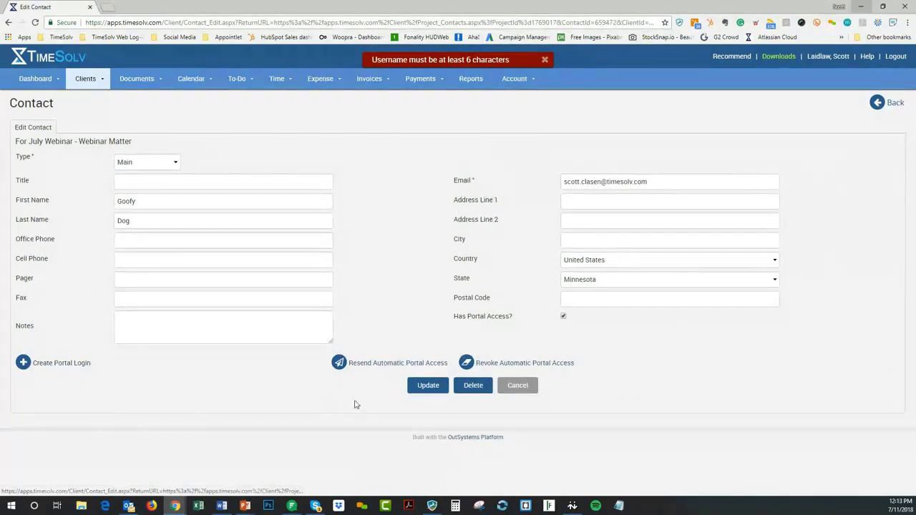
{"action": "left_click", "coordinate": [429, 390]}
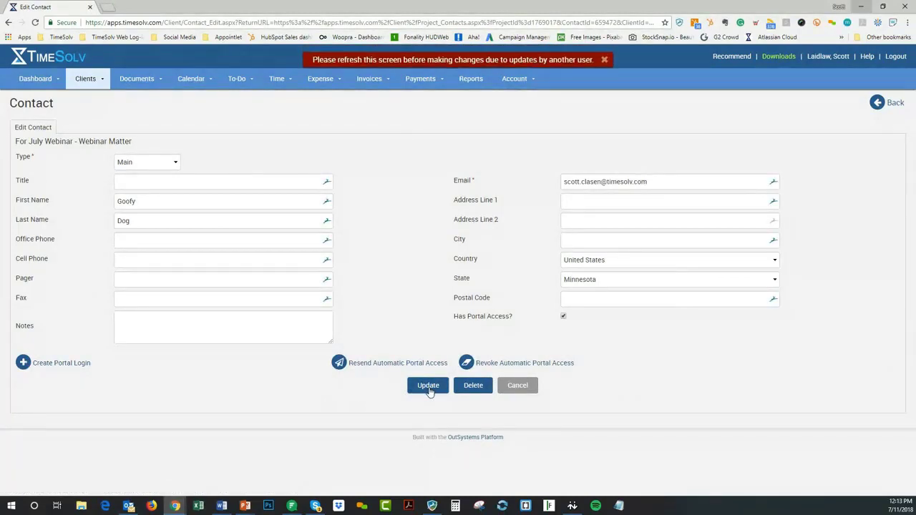
{"action": "left_click", "coordinate": [605, 61]}
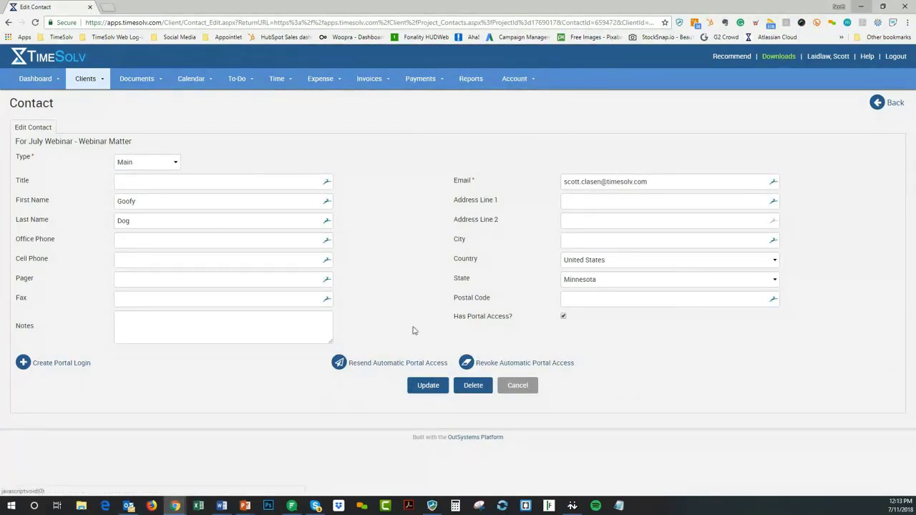
- Switch to Outlook, open the client portal welcome message, and follow its login link
{"action": "left_click", "coordinate": [129, 506]}
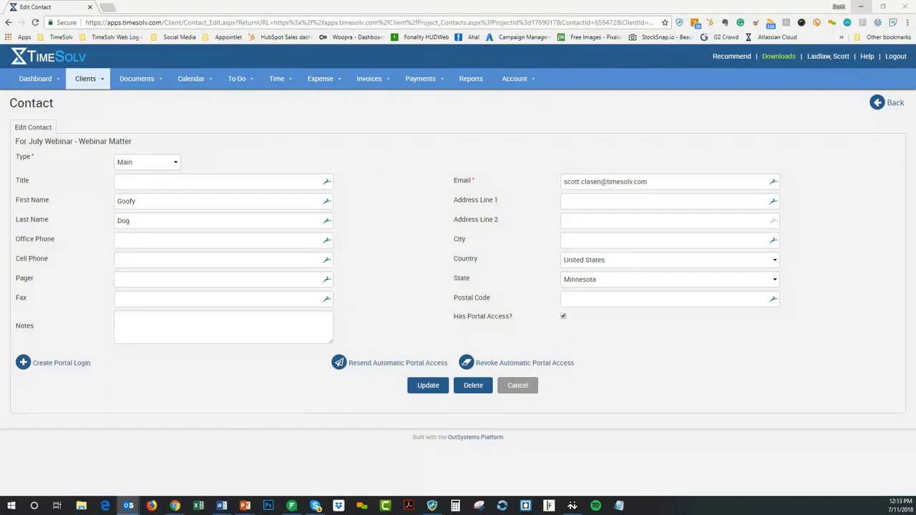
{"action": "left_click_drag", "start_coordinate": [0, 140], "coordinate": [627, 90]}
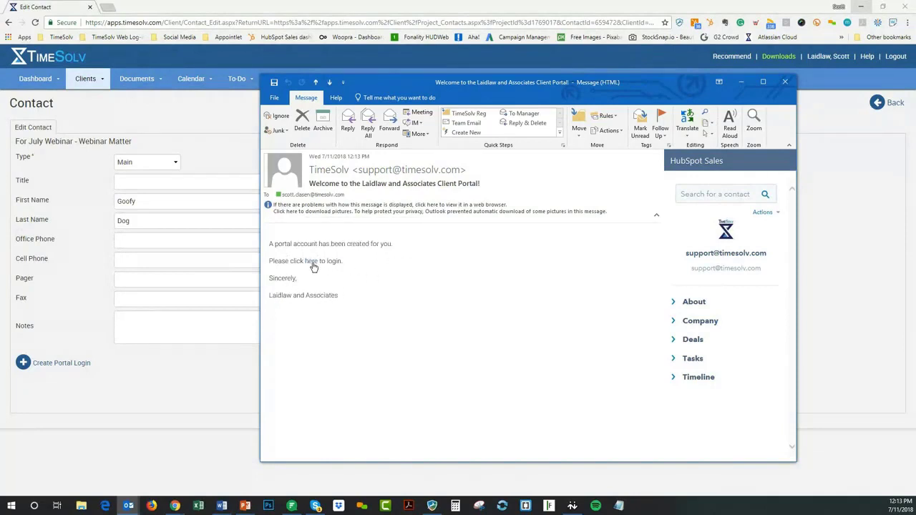
{"action": "left_click", "coordinate": [312, 264]}
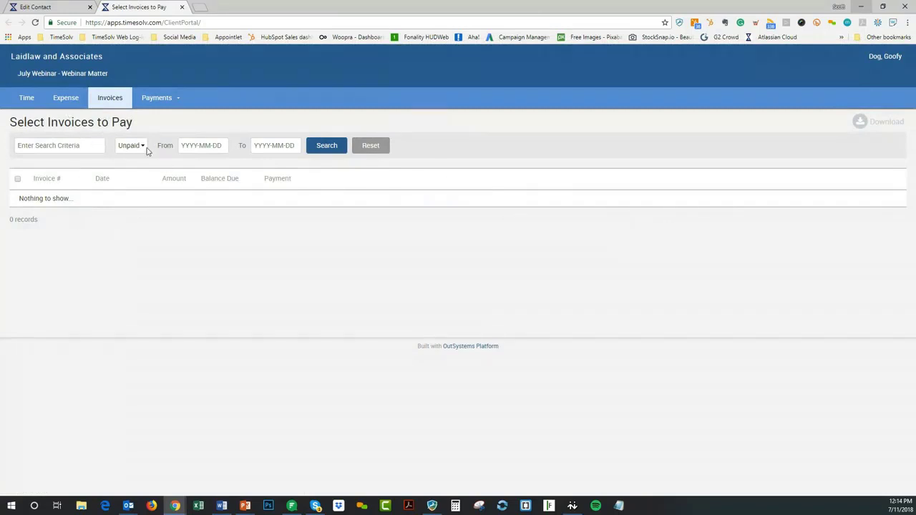
- Examine the time entries, payment history and invoices available to the client in the portal
{"action": "left_click", "coordinate": [27, 99]}
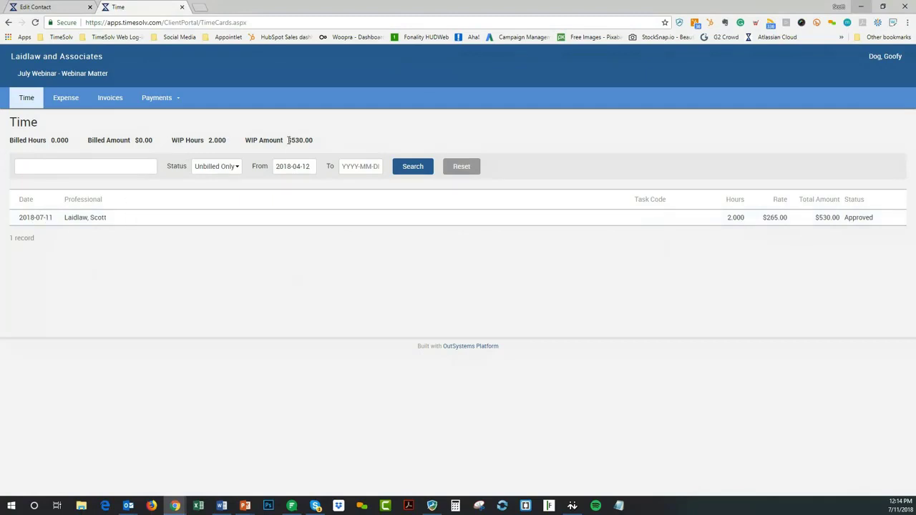
{"action": "left_click_drag", "start_coordinate": [288, 140], "coordinate": [304, 138]}
{"action": "left_click", "coordinate": [397, 133]}
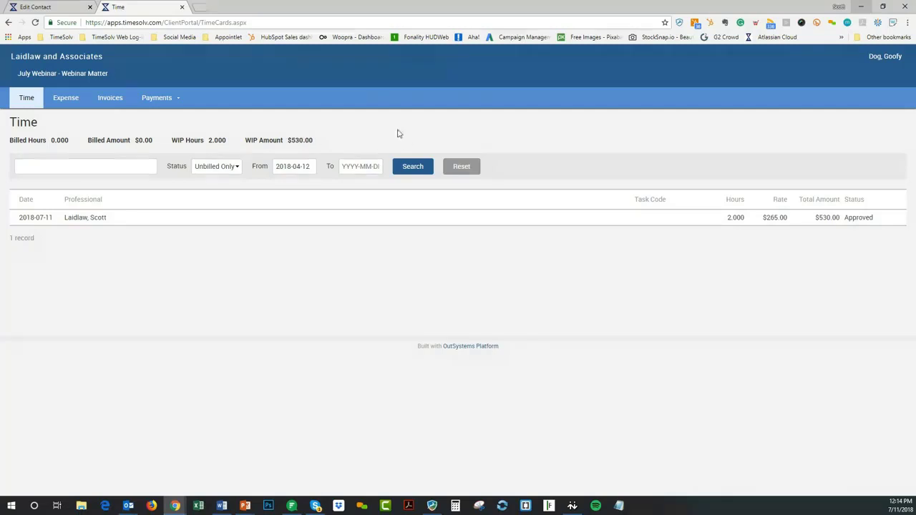
{"action": "mouse_move", "coordinate": [147, 100]}
{"action": "left_click", "coordinate": [162, 117]}
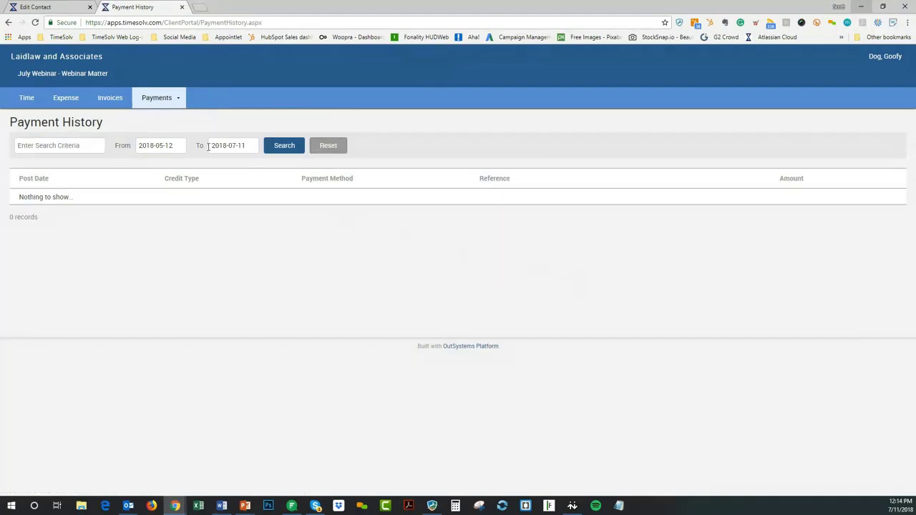
{"action": "left_click", "coordinate": [116, 102]}
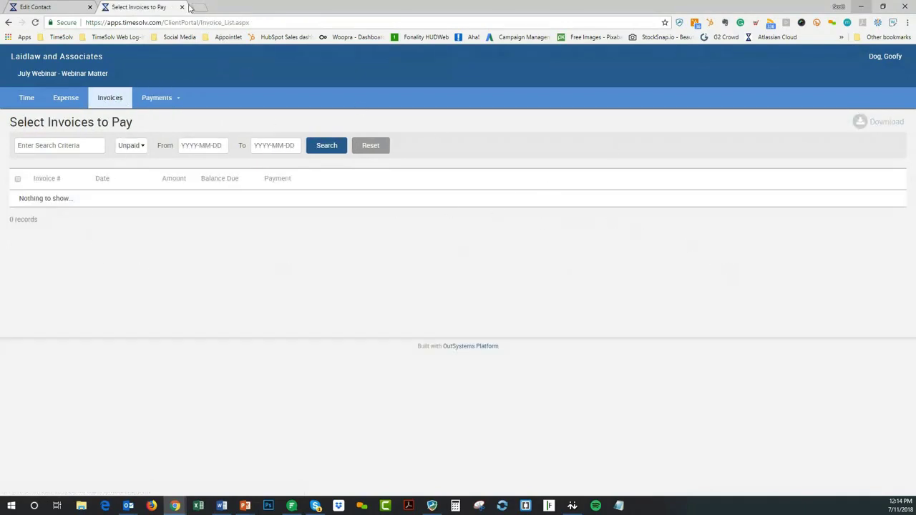
- Close the client portal page, log out of the account, and sign back in from the TimeSolv App Login bookmark with the saved credentials
{"action": "left_click", "coordinate": [182, 7]}
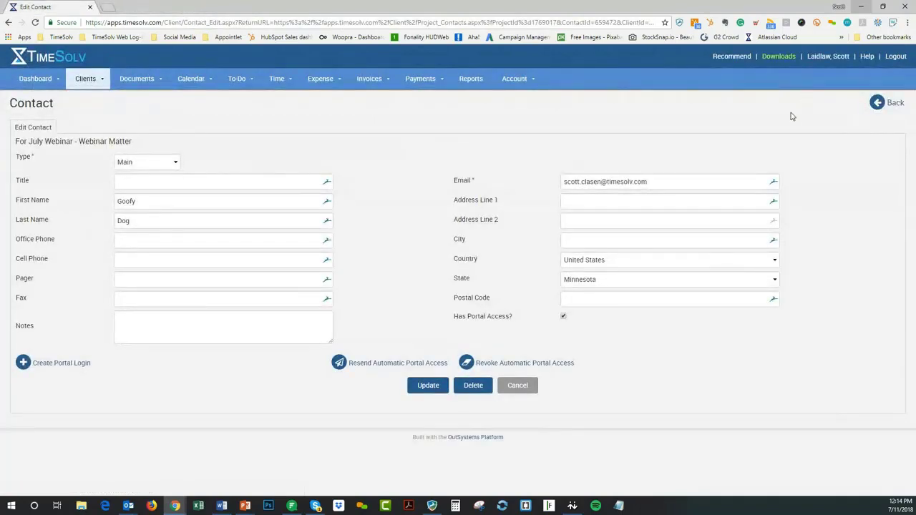
{"action": "left_click", "coordinate": [894, 56]}
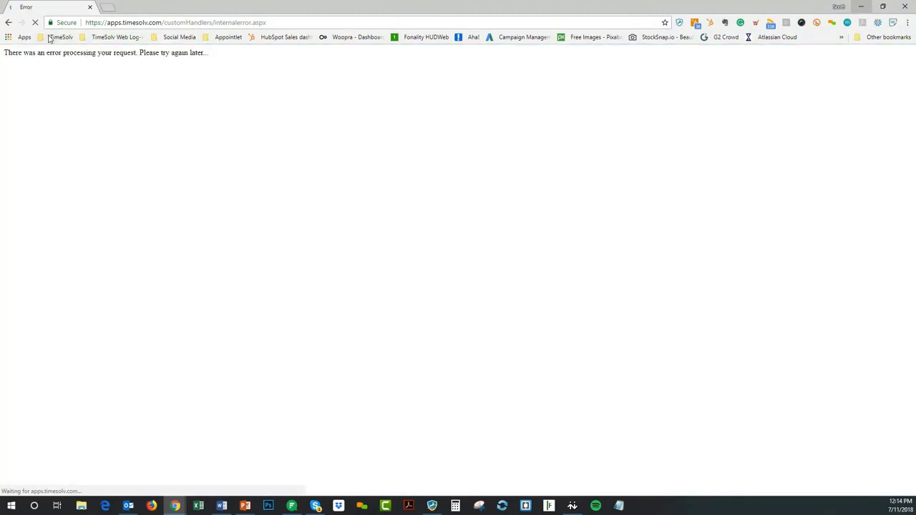
{"action": "left_click", "coordinate": [50, 37]}
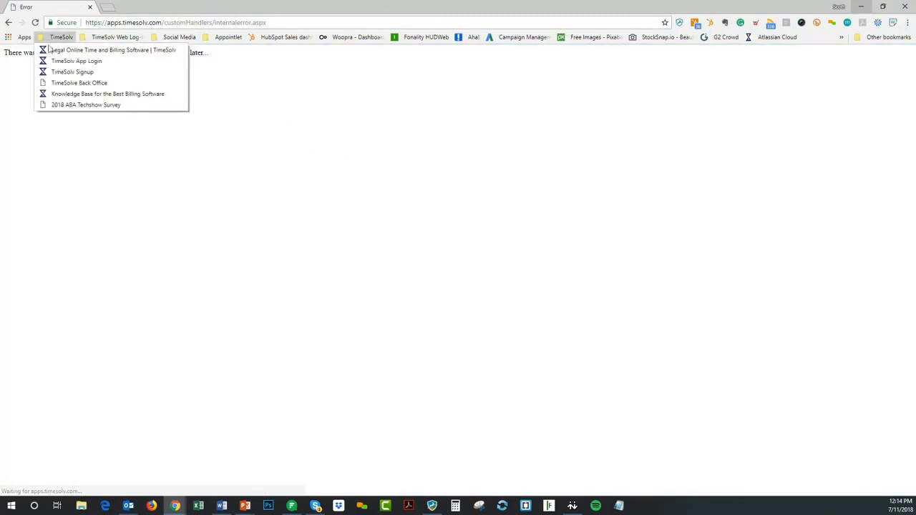
{"action": "left_click", "coordinate": [55, 60]}
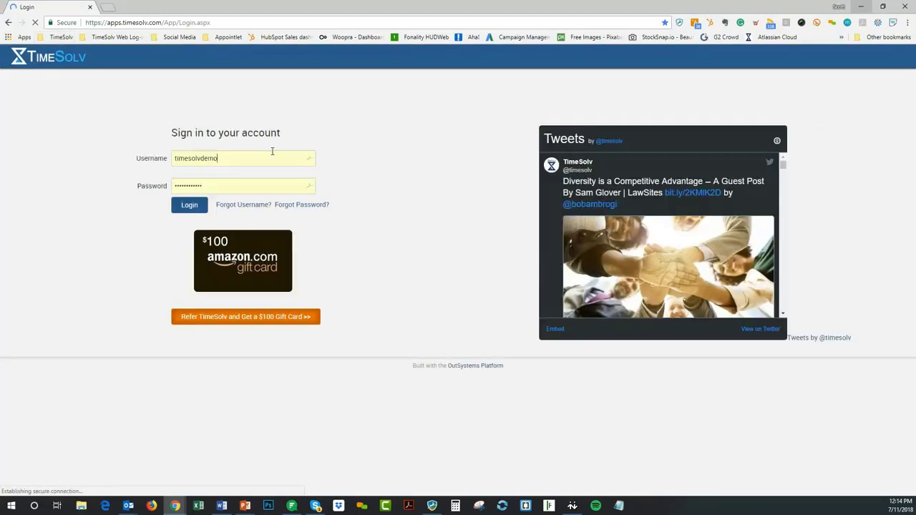
{"action": "left_click", "coordinate": [190, 206]}
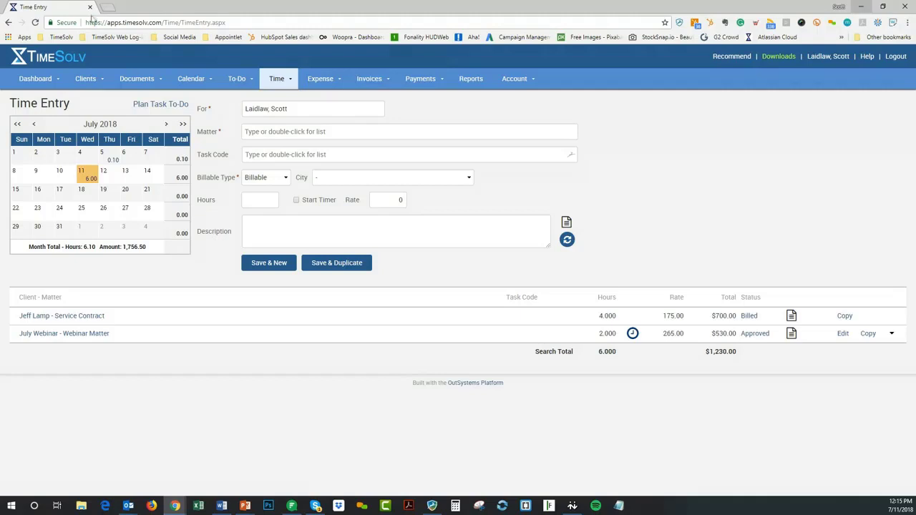
- Open the main contact of July Webinar's Webinar Matter for editing to view its portal access options
{"action": "mouse_move", "coordinate": [91, 80]}
{"action": "left_click", "coordinate": [91, 101]}
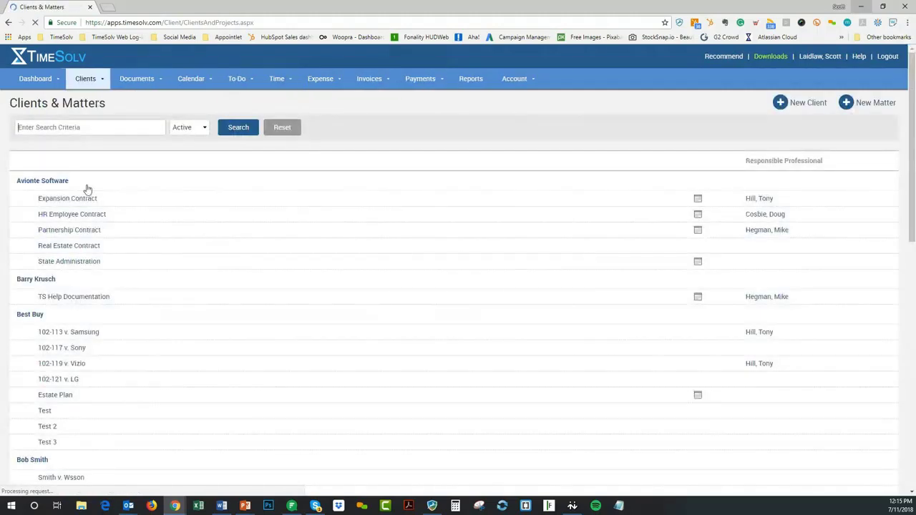
{"action": "scroll", "coordinate": [172, 333], "scroll_direction": "down", "scroll_amount": 6}
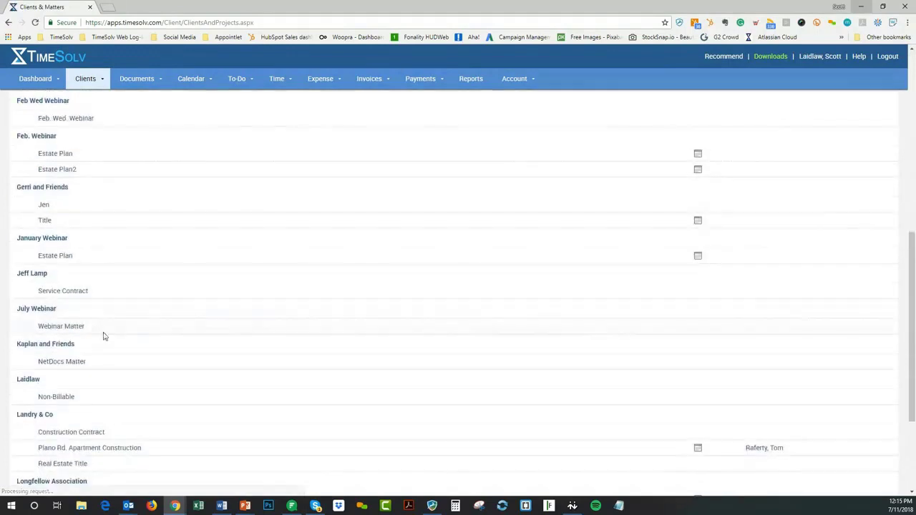
{"action": "left_click", "coordinate": [67, 327]}
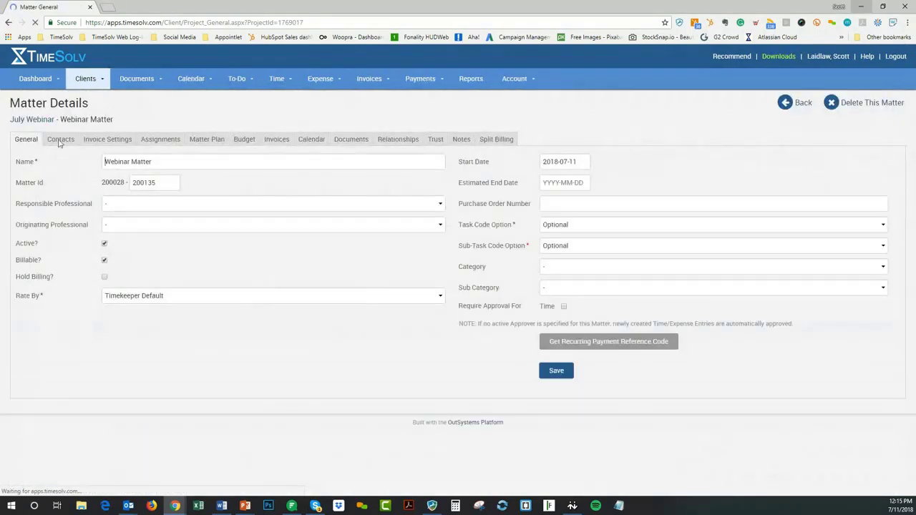
{"action": "left_click", "coordinate": [61, 140]}
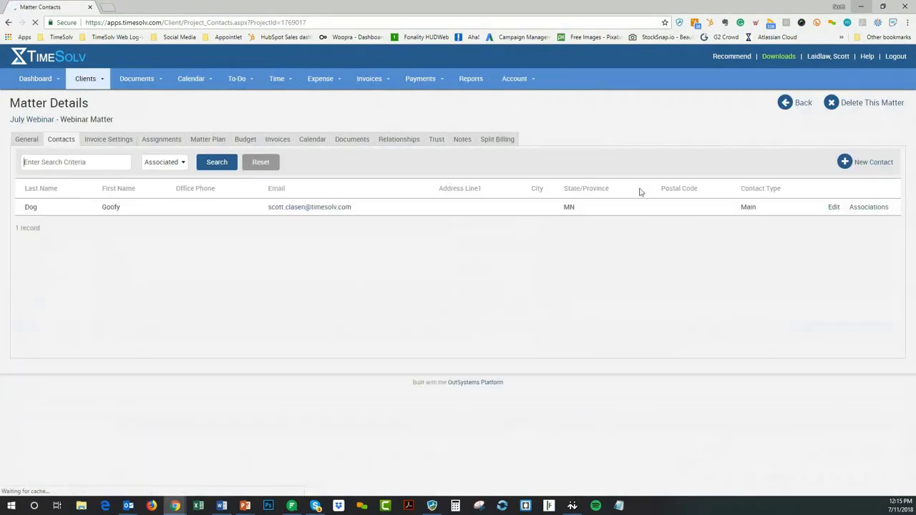
{"action": "left_click", "coordinate": [834, 209]}
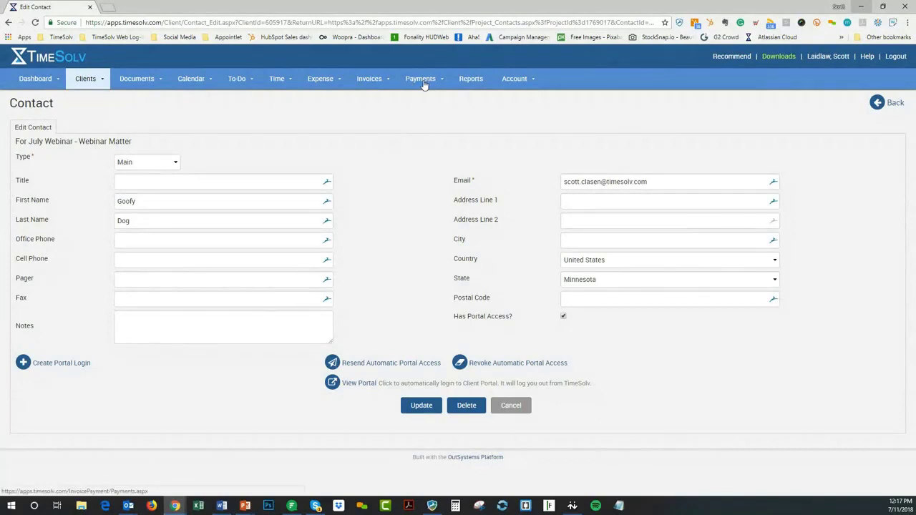
- Open the payment profile of the first Operating Account at US Bank from the payment settings
{"action": "left_click", "coordinate": [424, 85]}
{"action": "left_click", "coordinate": [406, 129]}
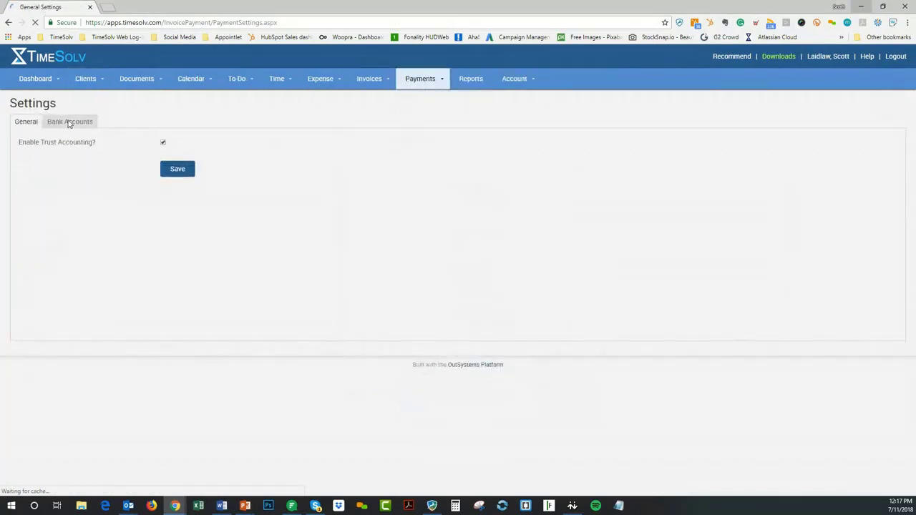
{"action": "left_click", "coordinate": [70, 123]}
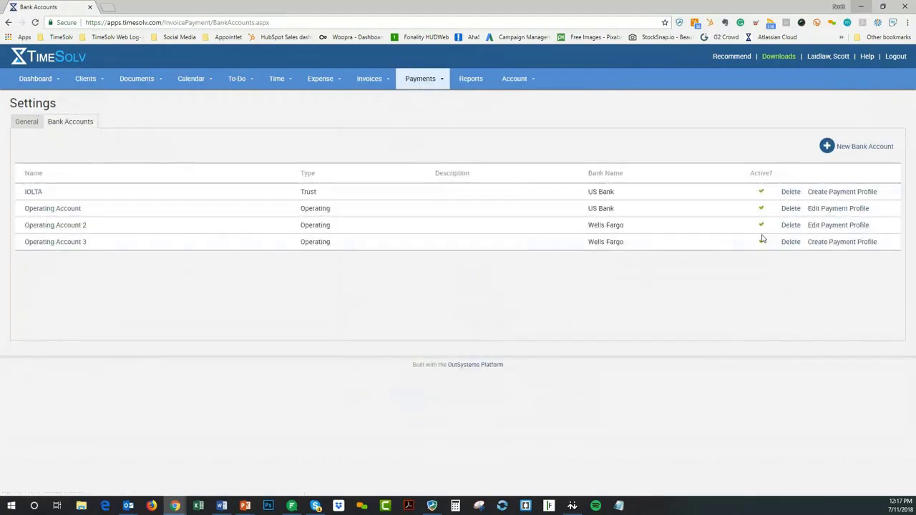
{"action": "left_click", "coordinate": [835, 212]}
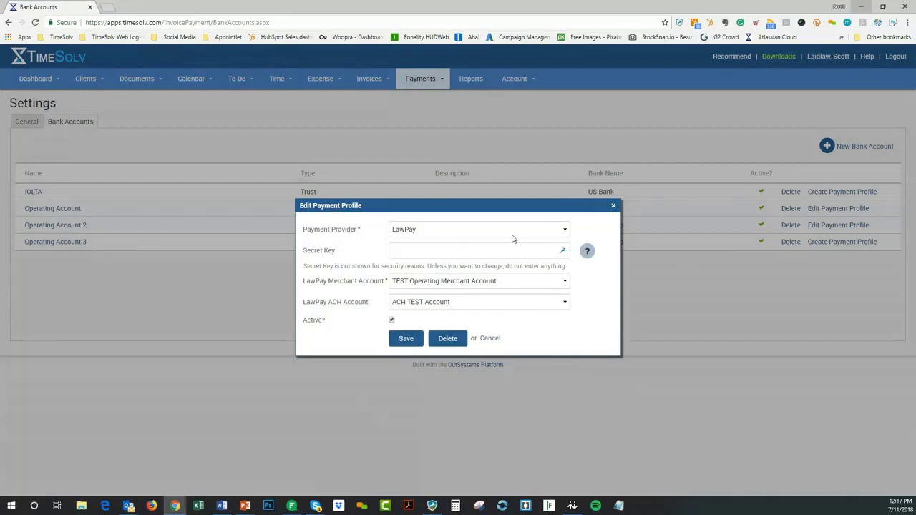
- Examine the payment provider and LawPay merchant account choices in the payment profile, and leave it without saving
{"action": "left_click", "coordinate": [458, 234]}
{"action": "left_click", "coordinate": [461, 235]}
{"action": "left_click", "coordinate": [459, 234]}
{"action": "left_click", "coordinate": [459, 232]}
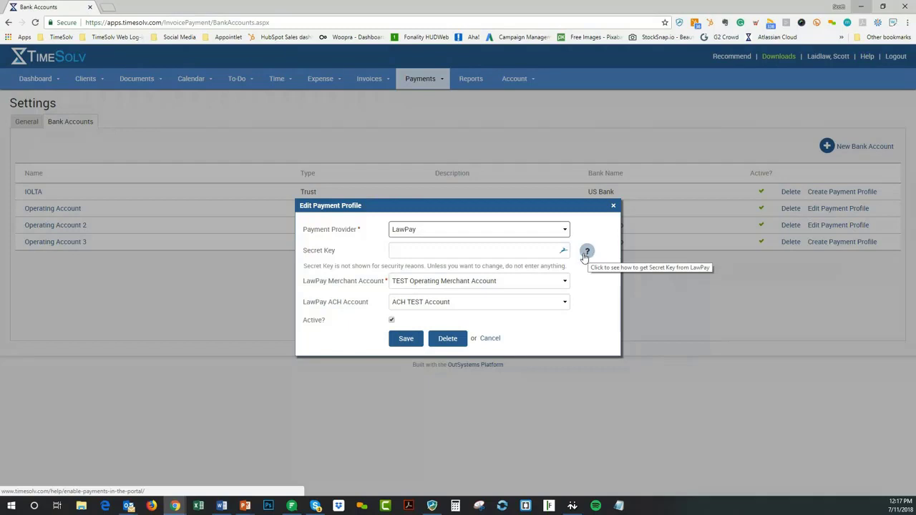
{"action": "left_click", "coordinate": [506, 282]}
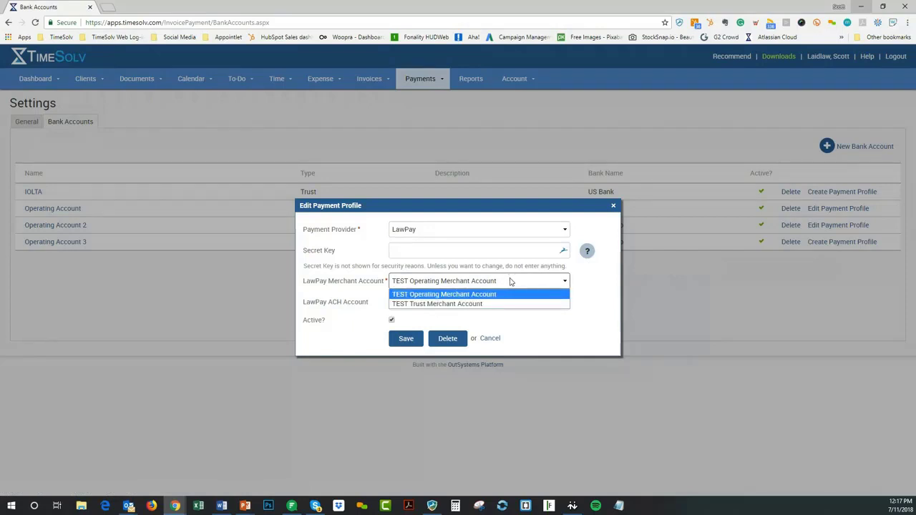
{"action": "left_click", "coordinate": [510, 282]}
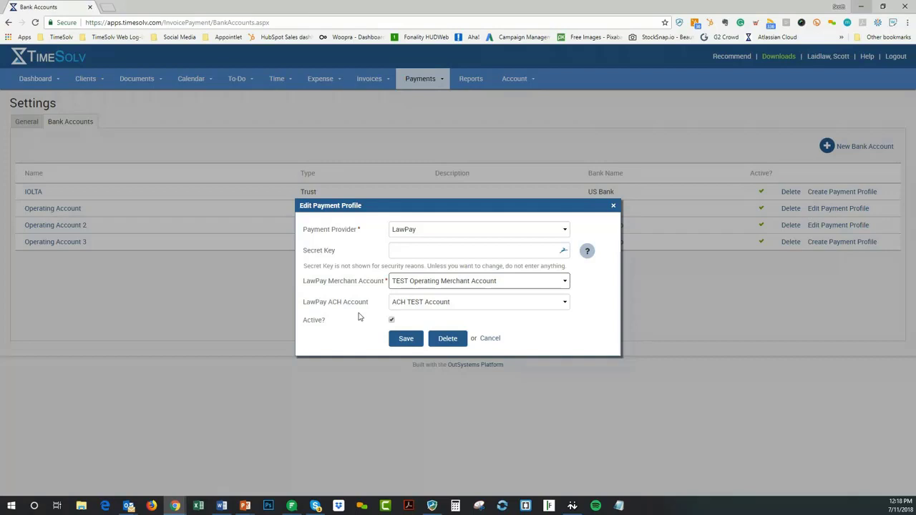
{"action": "left_click", "coordinate": [489, 339]}
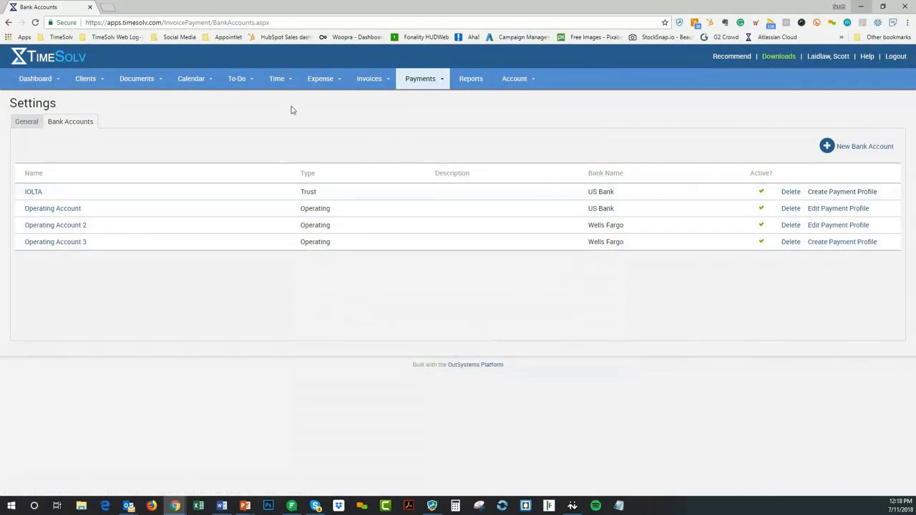
- Create a draft invoice for the July Webinar client dated 2018-07-11, including both time and expenses
{"action": "mouse_move", "coordinate": [277, 81]}
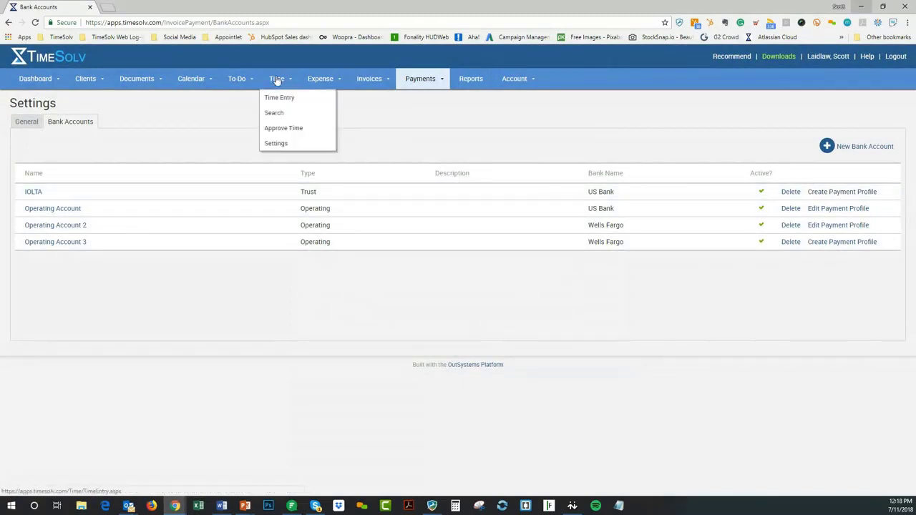
{"action": "left_click", "coordinate": [273, 99]}
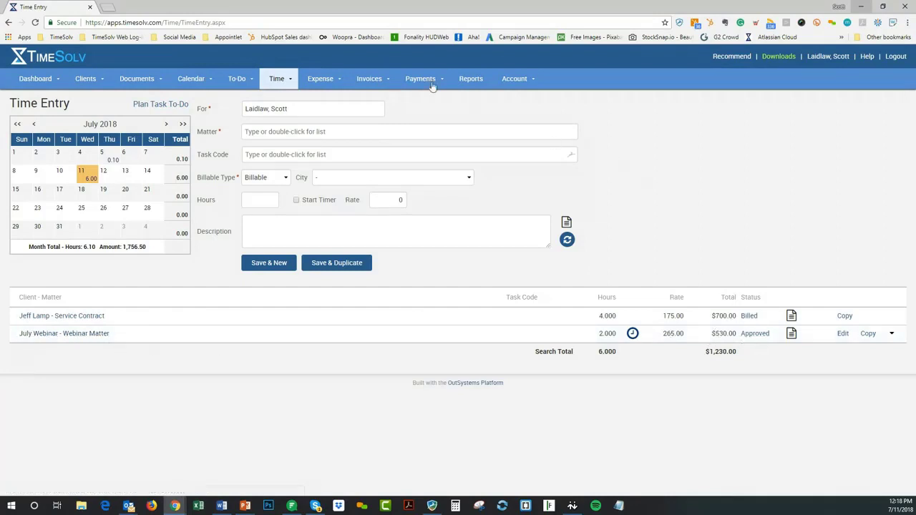
{"action": "mouse_move", "coordinate": [375, 82]}
{"action": "left_click", "coordinate": [366, 98]}
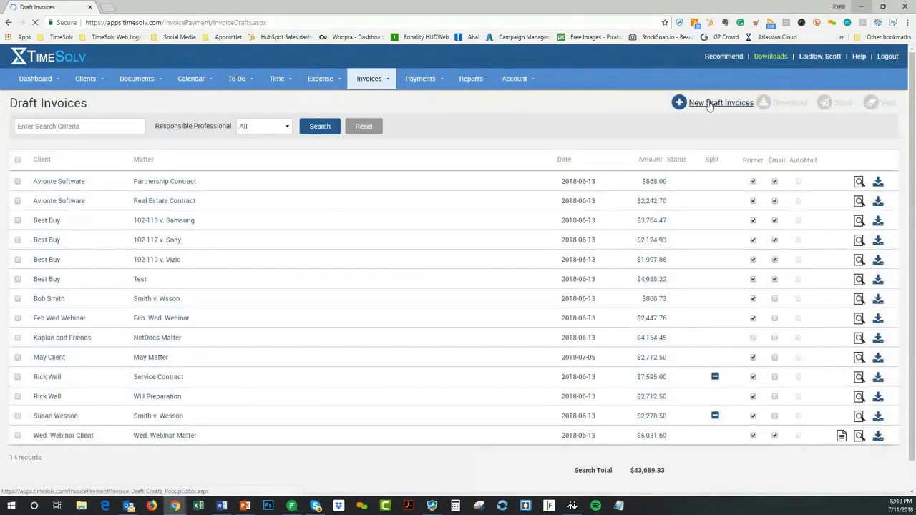
{"action": "left_click", "coordinate": [708, 104]}
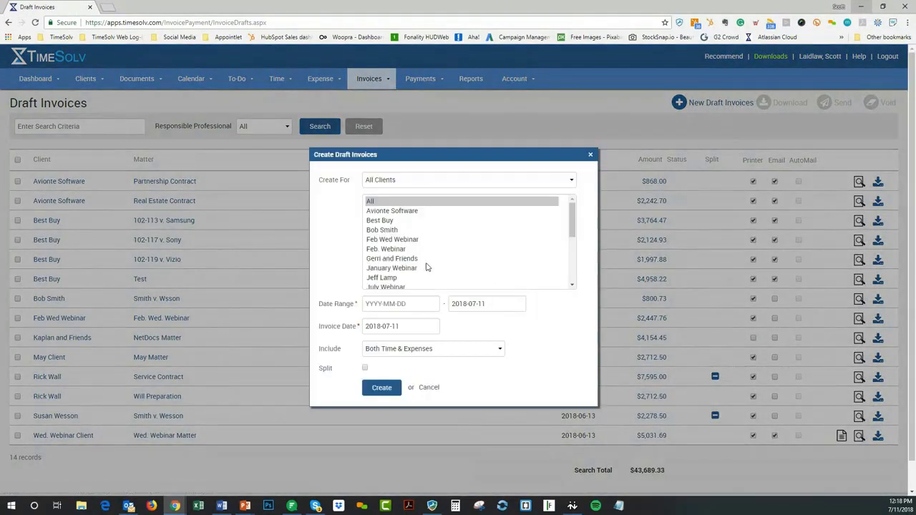
{"action": "left_click", "coordinate": [388, 288]}
{"action": "left_click", "coordinate": [381, 388]}
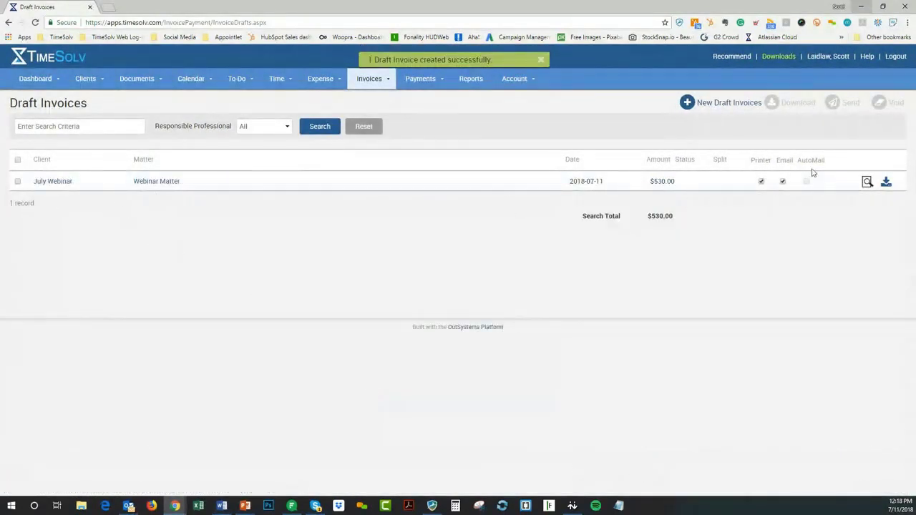
- Send the July Webinar draft invoice by email only, with its printer delivery turned off, and dismiss the notification
{"action": "left_click", "coordinate": [761, 182]}
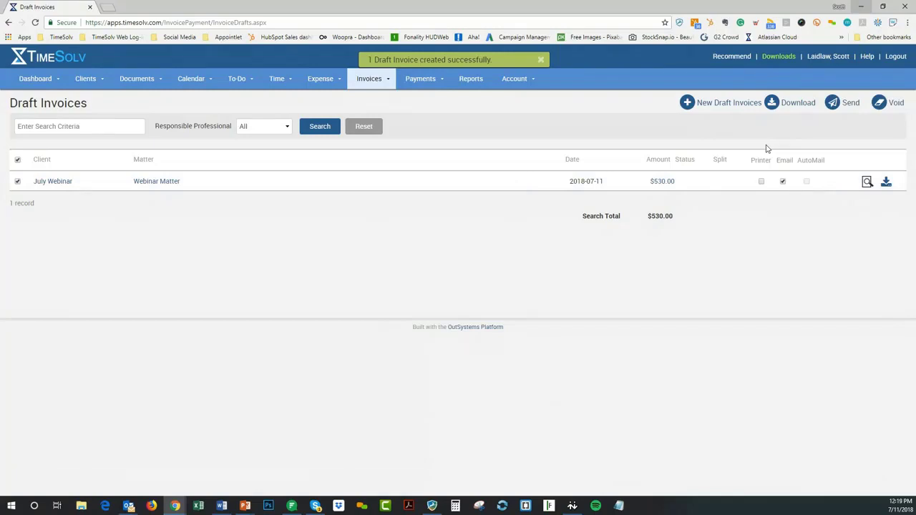
{"action": "left_click", "coordinate": [845, 105]}
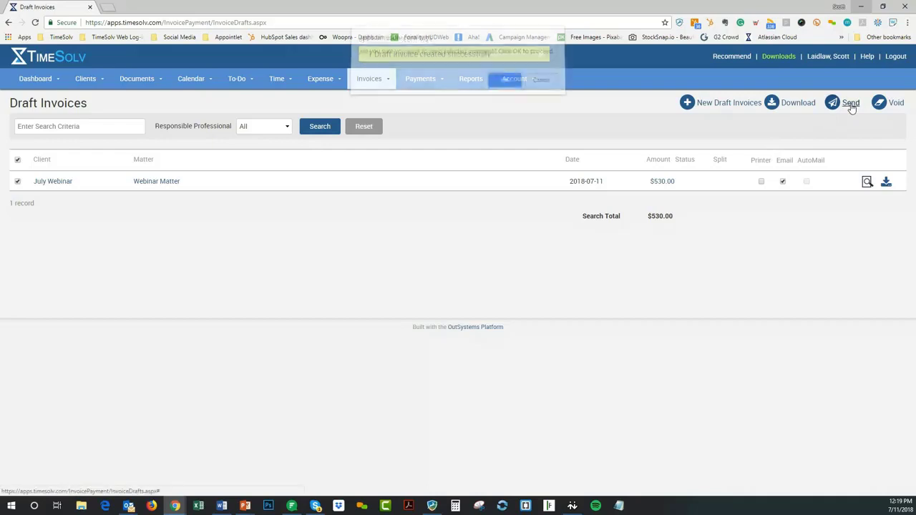
{"action": "left_click", "coordinate": [504, 86]}
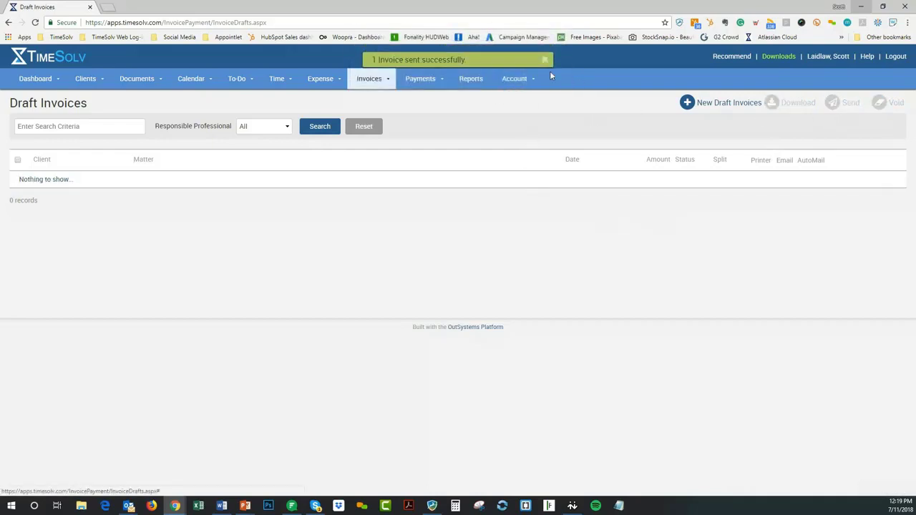
{"action": "left_click", "coordinate": [546, 61]}
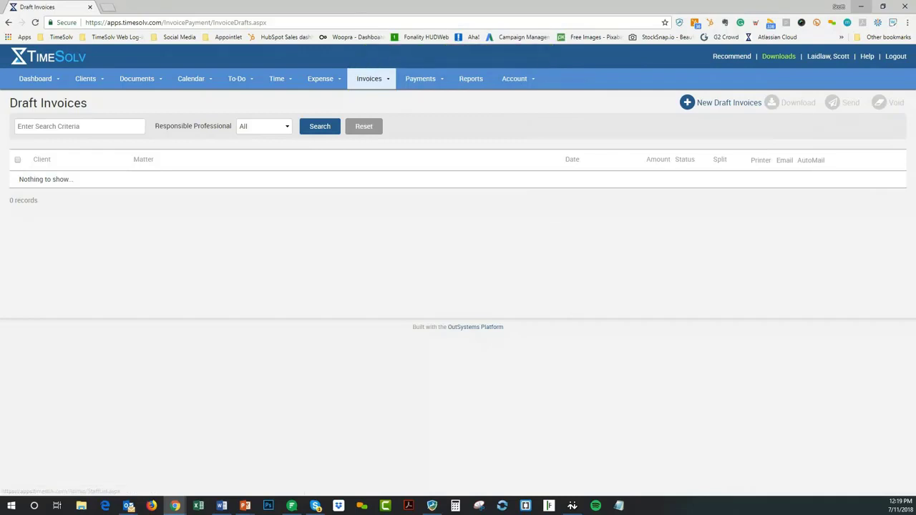
{"action": "left_click", "coordinate": [861, 6]}
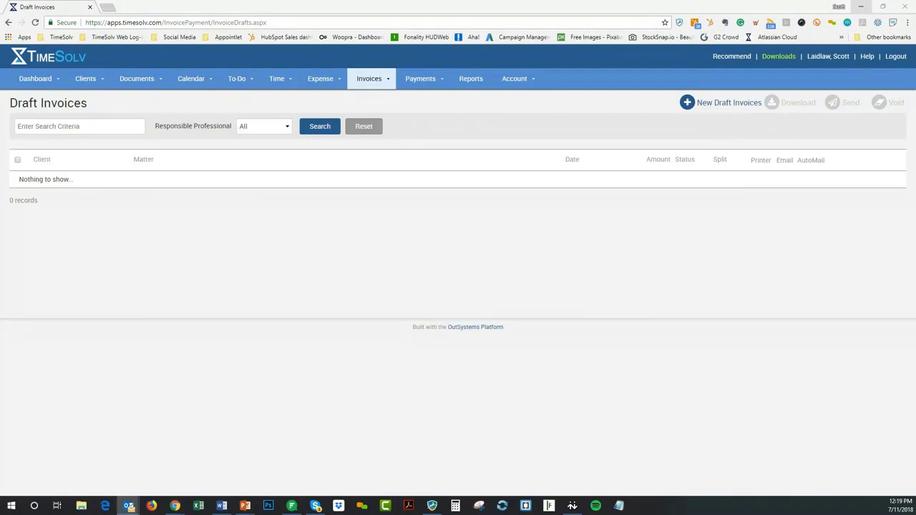
- Open the main contact of July Webinar's Webinar Matter and view the client portal as that contact
{"action": "left_click", "coordinate": [87, 80]}
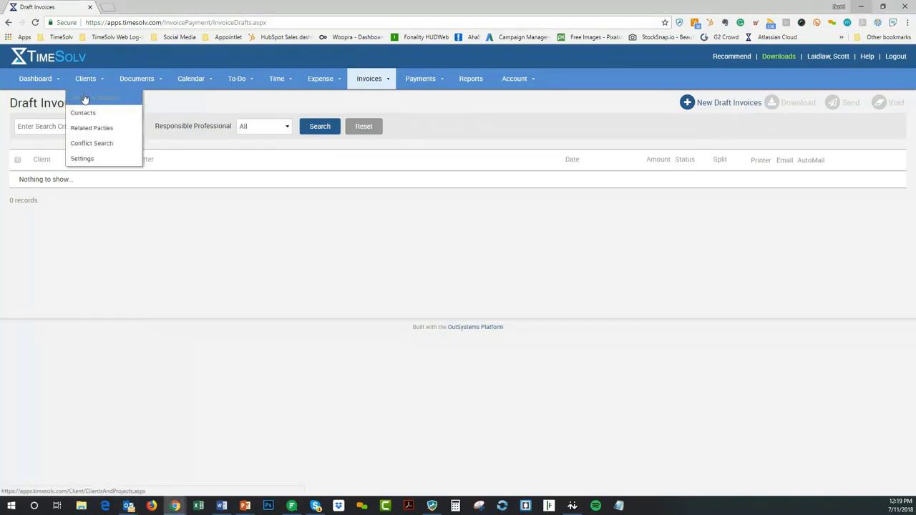
{"action": "left_click", "coordinate": [84, 98]}
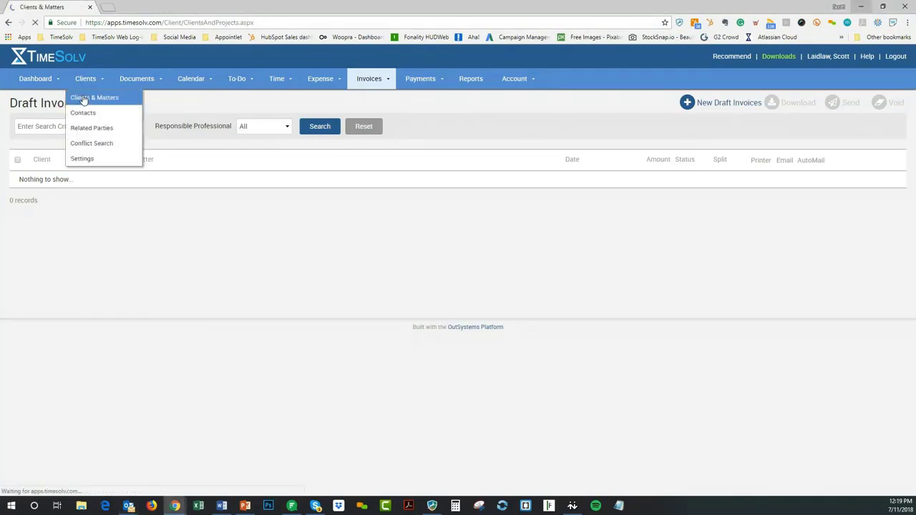
{"action": "scroll", "coordinate": [155, 339], "scroll_direction": "down", "scroll_amount": 4}
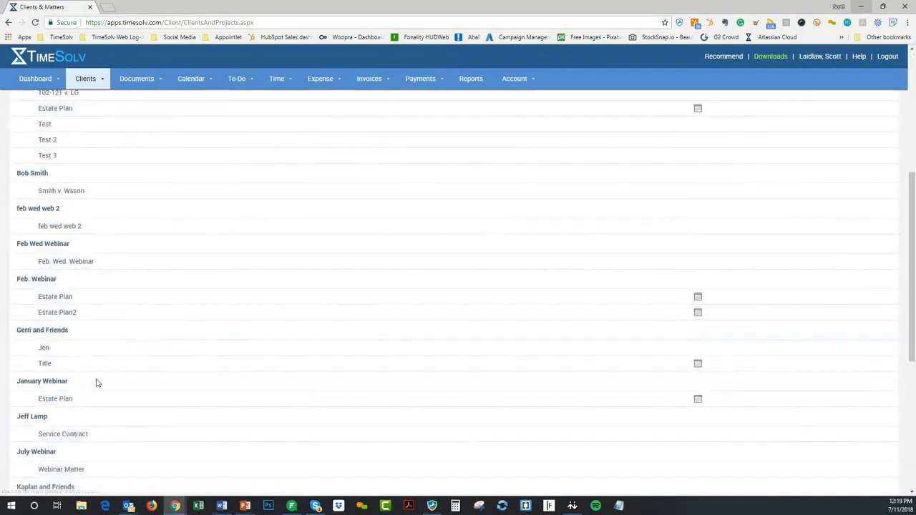
{"action": "left_click", "coordinate": [61, 471]}
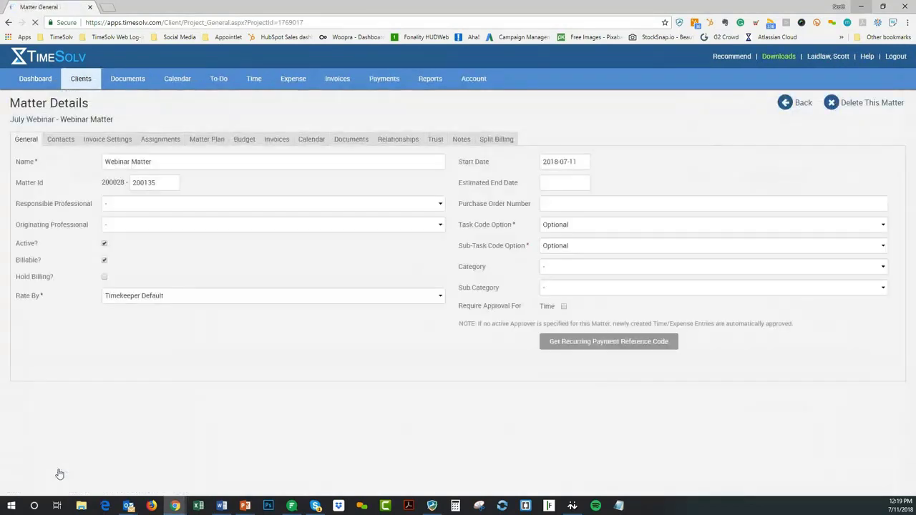
{"action": "left_click", "coordinate": [60, 140]}
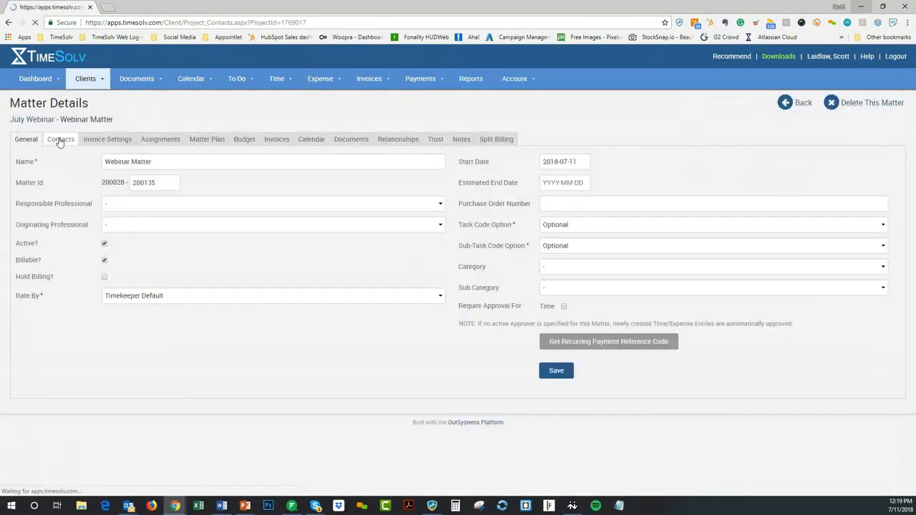
{"action": "left_click", "coordinate": [833, 208]}
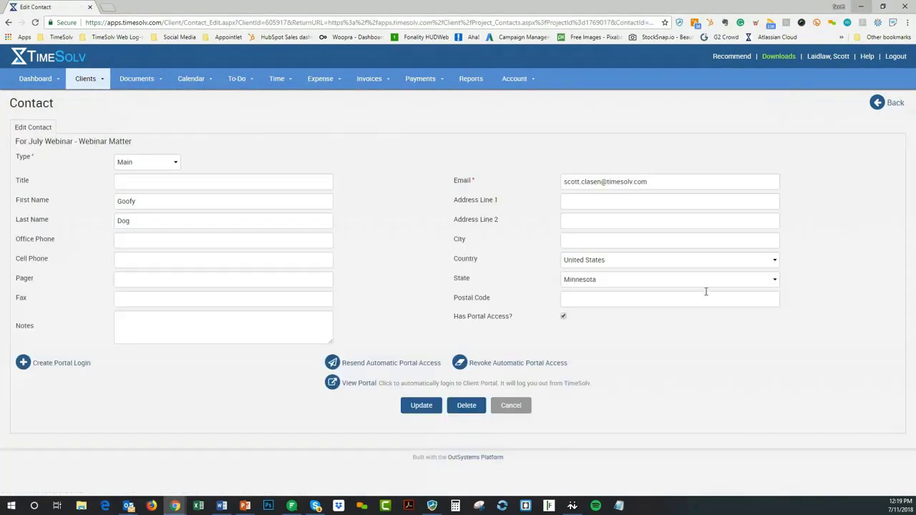
{"action": "left_click", "coordinate": [359, 384]}
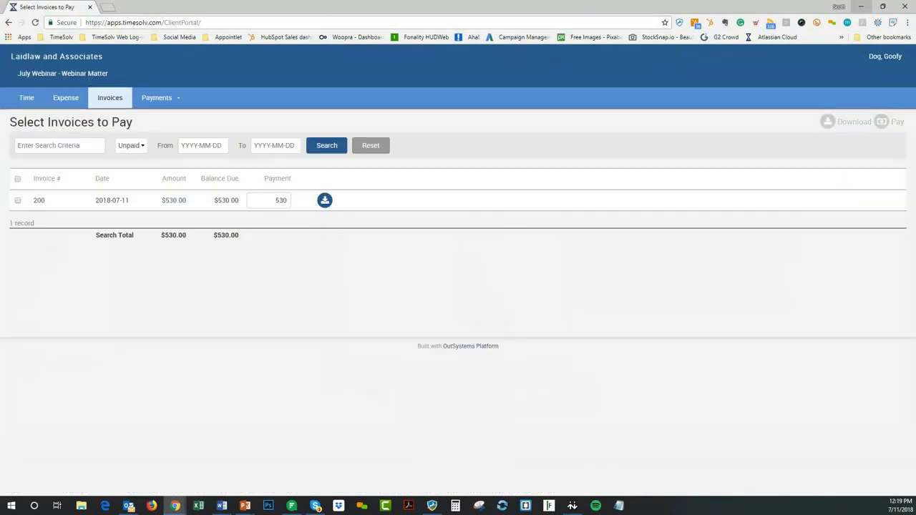
- Switch to Outlook, open invoice 200 in the client portal from the emailed link, and look through its details and document
{"action": "key", "text": "alt+Tab"}
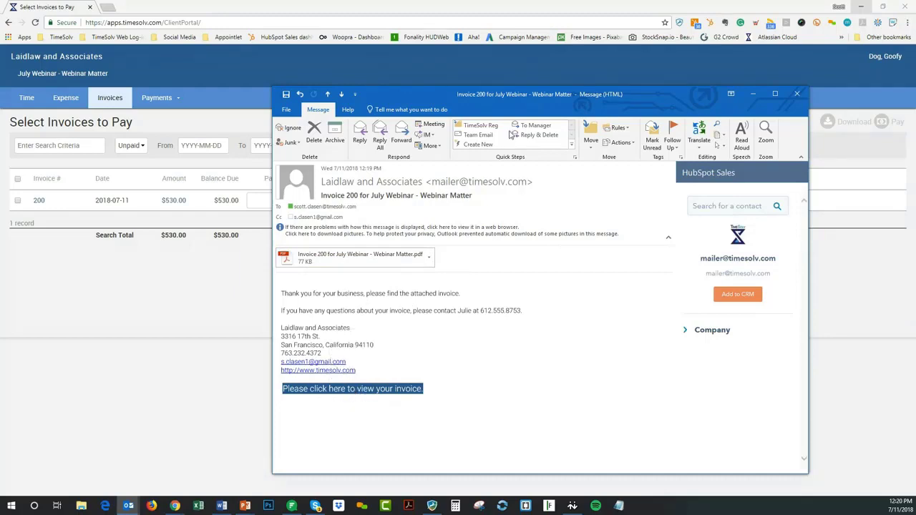
{"action": "left_click", "coordinate": [363, 390]}
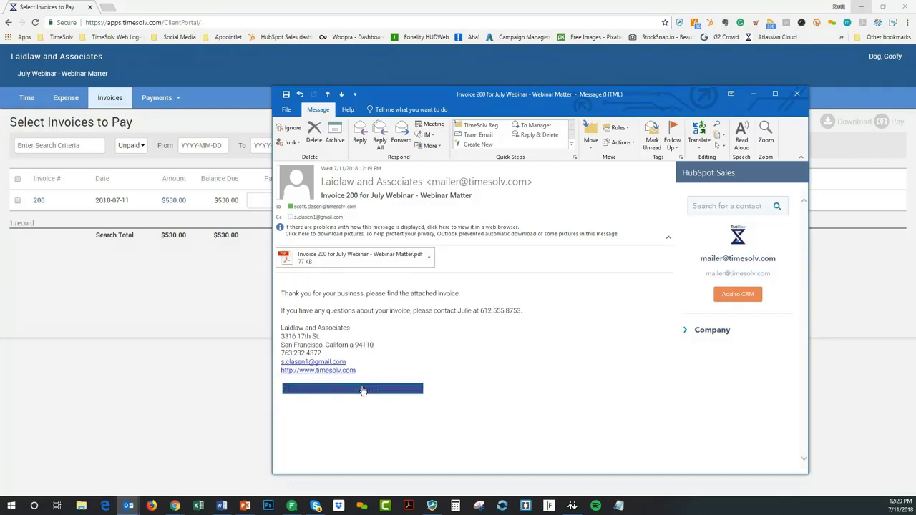
{"action": "left_click", "coordinate": [43, 7]}
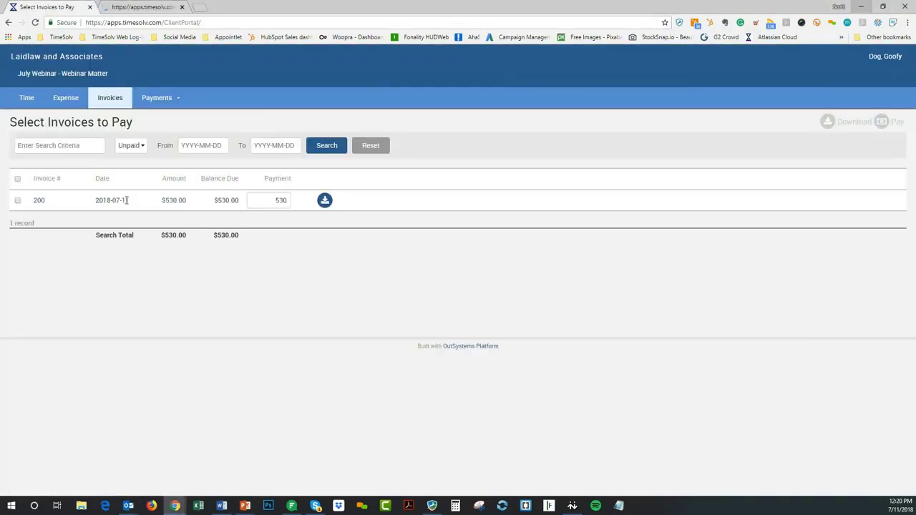
{"action": "left_click", "coordinate": [137, 7]}
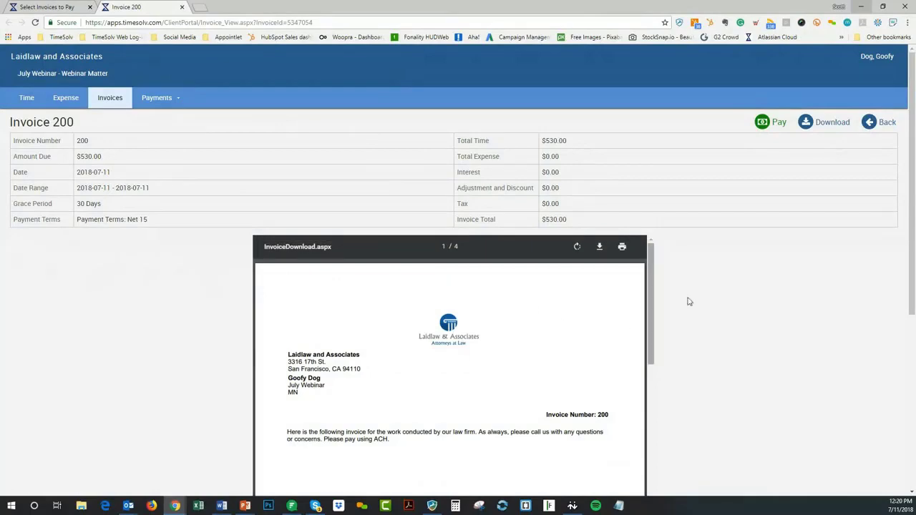
{"action": "scroll", "coordinate": [771, 281], "scroll_direction": "down", "scroll_amount": 1}
{"action": "scroll", "coordinate": [771, 280], "scroll_direction": "down", "scroll_amount": 1}
{"action": "left_click_drag", "start_coordinate": [650, 233], "coordinate": [670, 237]}
{"action": "scroll", "coordinate": [757, 292], "scroll_direction": "up", "scroll_amount": 2}
- Reopen invoice 200 from the portal's invoice list, download it as a PDF, and return to the list
{"action": "left_click", "coordinate": [102, 105]}
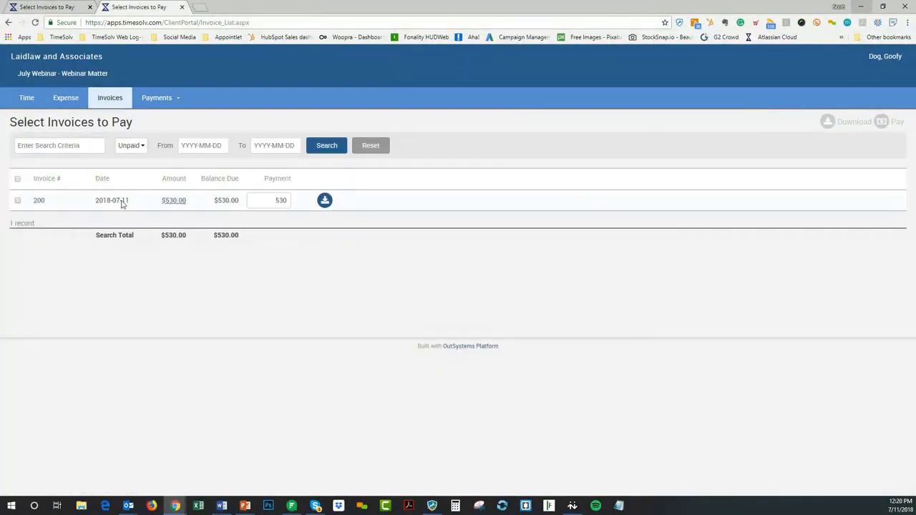
{"action": "left_click", "coordinate": [40, 201]}
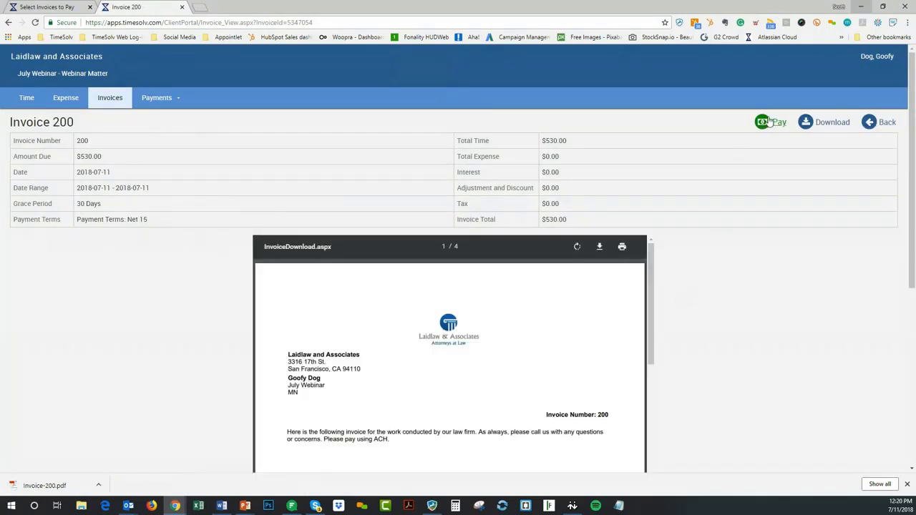
{"action": "left_click", "coordinate": [118, 99]}
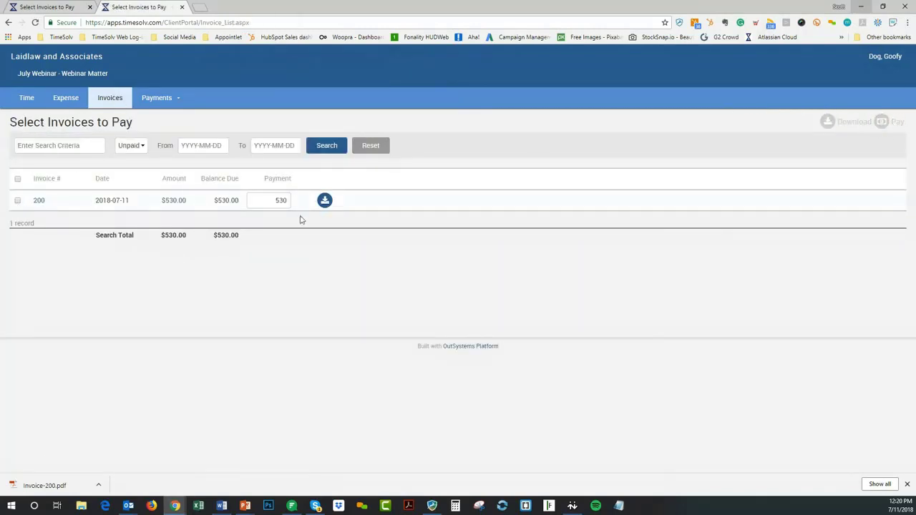
- Select invoice 200 for payment and examine the credit card and bank account payment forms without submitting either
{"action": "left_click", "coordinate": [17, 201]}
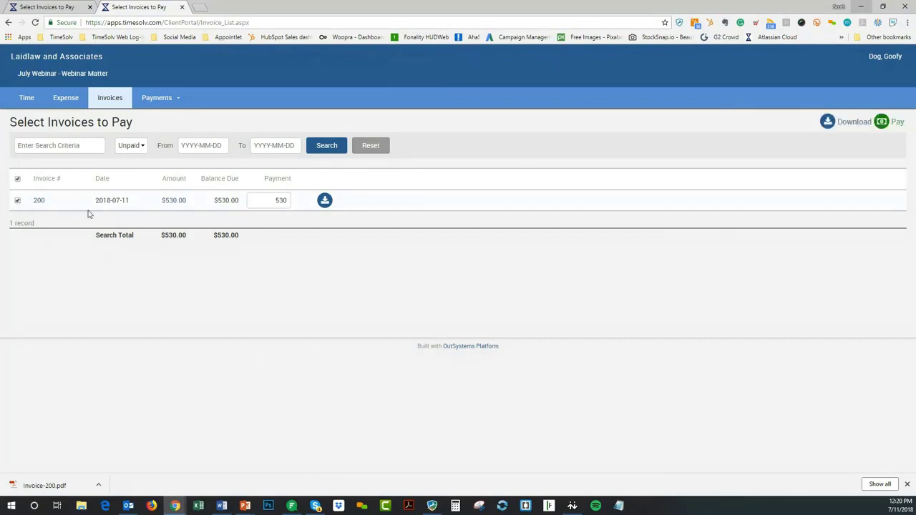
{"action": "left_click", "coordinate": [896, 123]}
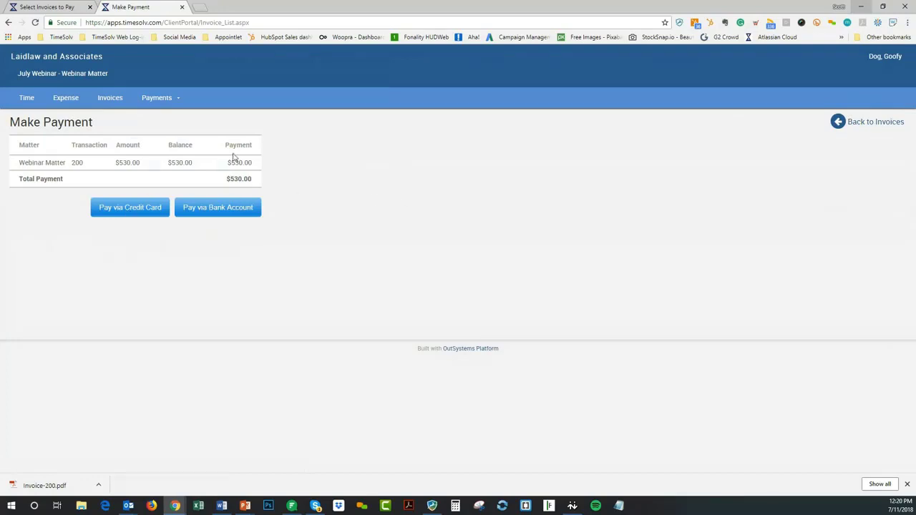
{"action": "left_click", "coordinate": [131, 207]}
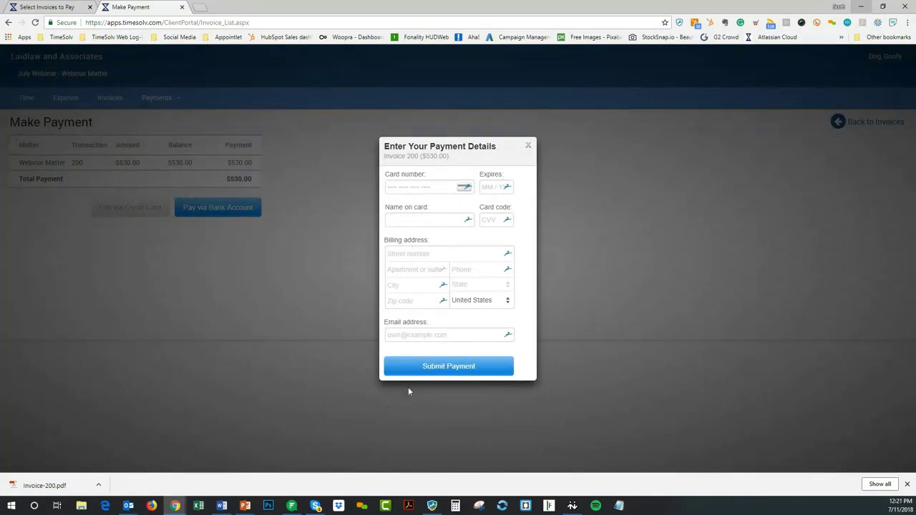
{"action": "left_click", "coordinate": [528, 146]}
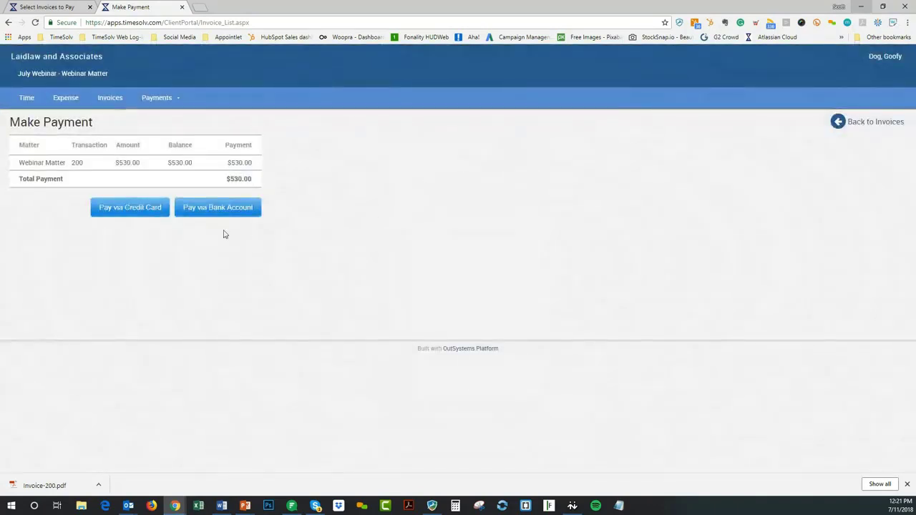
{"action": "left_click", "coordinate": [209, 207]}
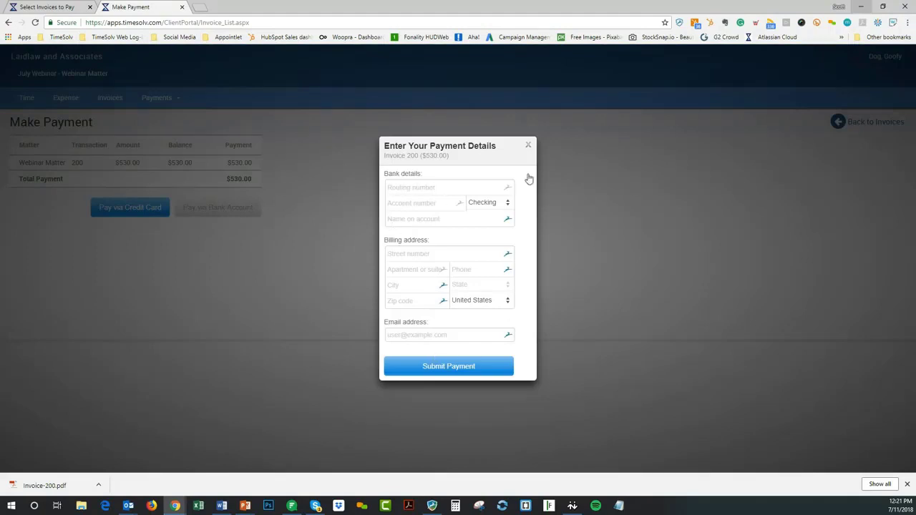
{"action": "left_click", "coordinate": [529, 147]}
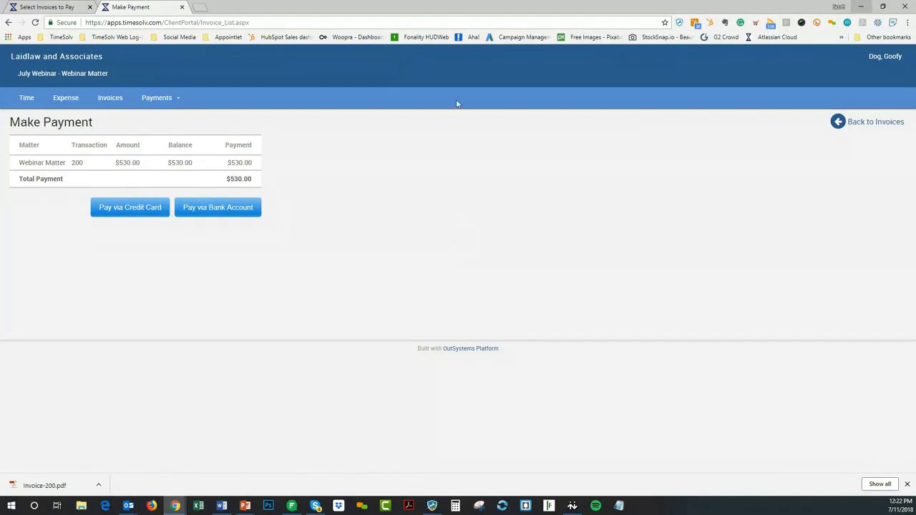
- Close the client portal pages and the invoice email message
{"action": "left_click", "coordinate": [182, 6]}
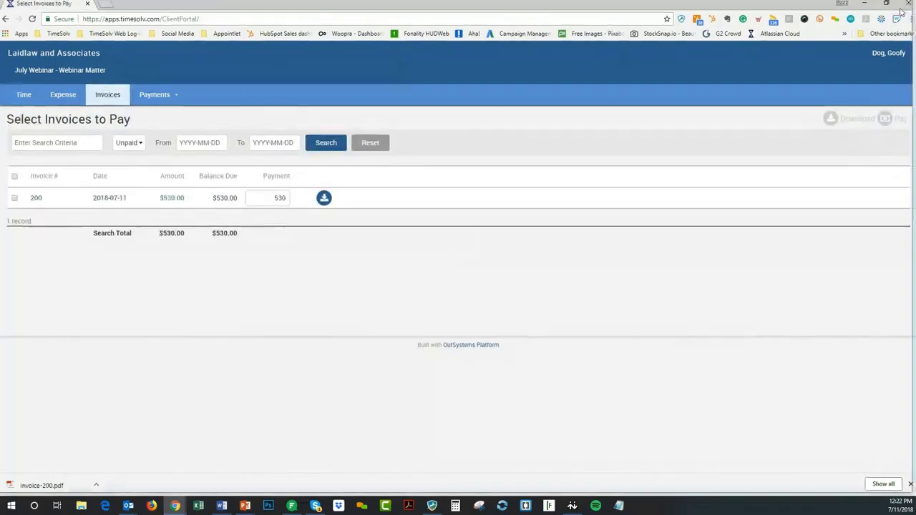
{"action": "left_click", "coordinate": [903, 10]}
{"action": "left_click", "coordinate": [796, 93]}
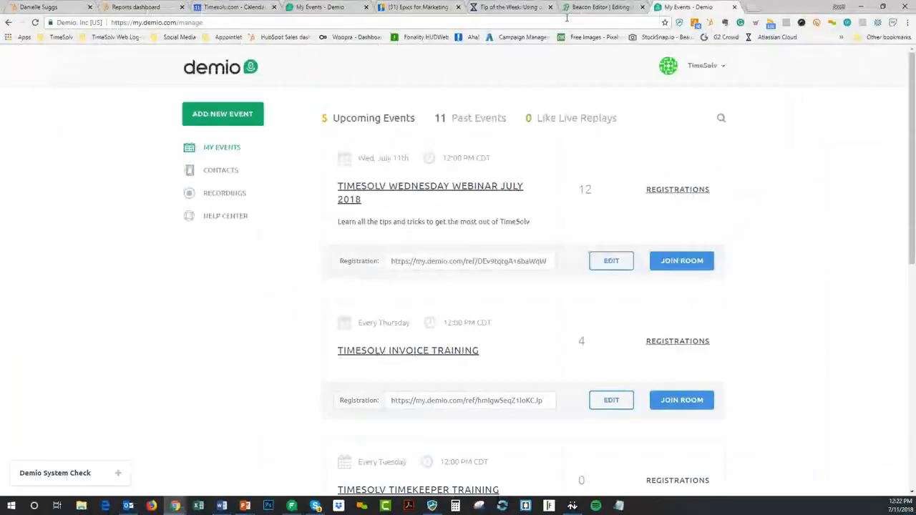
- Open the bookmarked TimeSolv App Login page in a new browser tab and move that tab into its own window
{"action": "left_click", "coordinate": [752, 10]}
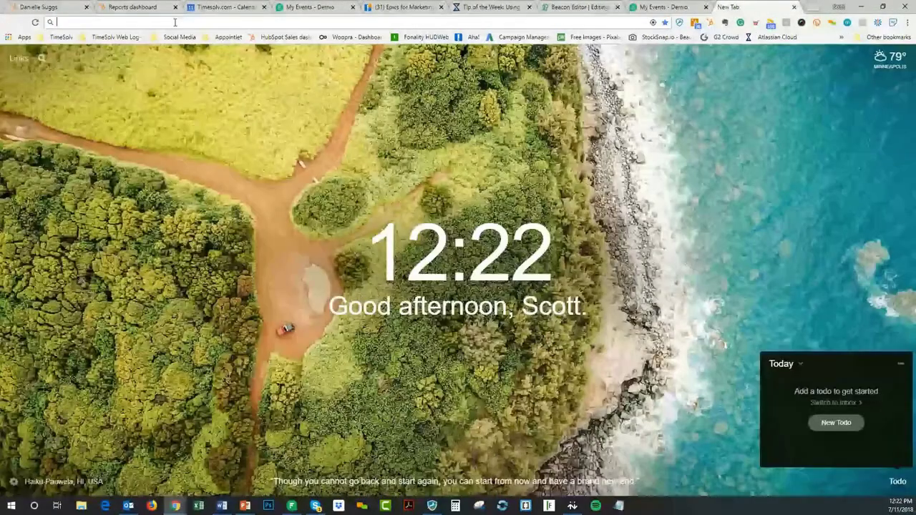
{"action": "left_click", "coordinate": [62, 37]}
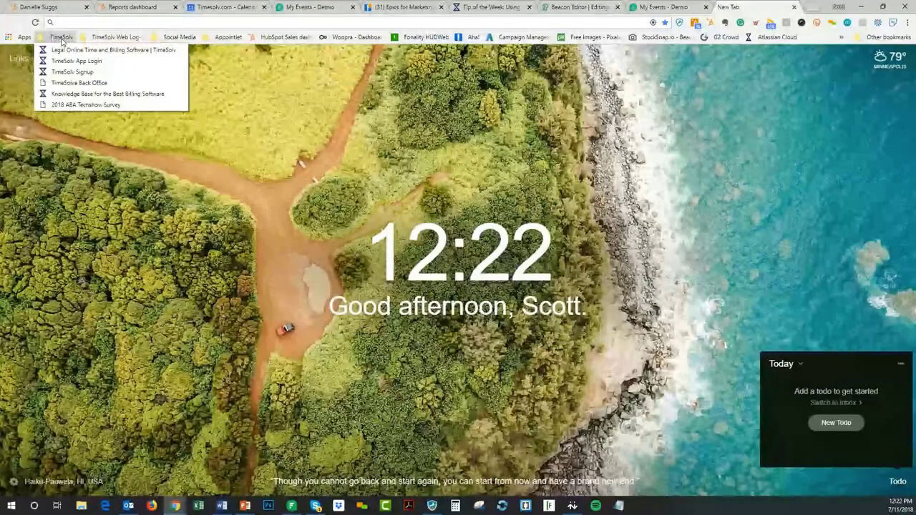
{"action": "left_click", "coordinate": [77, 60]}
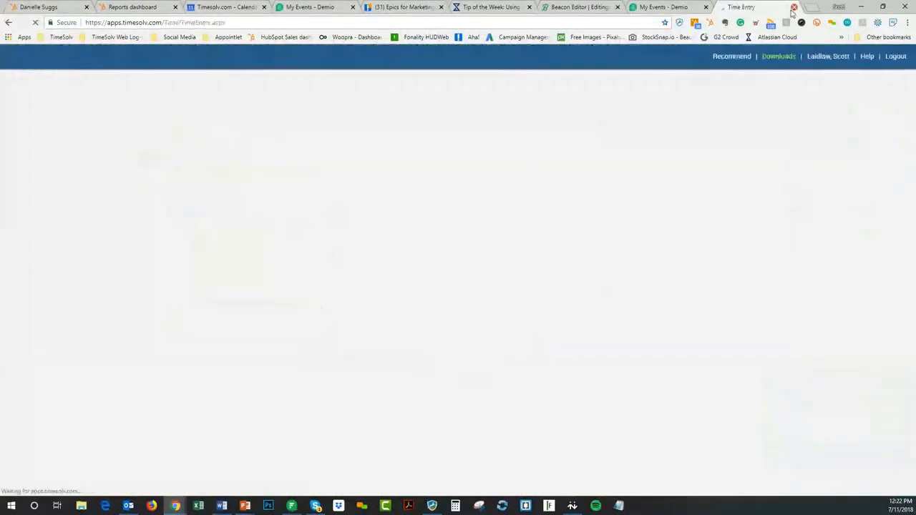
{"action": "left_click_drag", "start_coordinate": [751, 9], "coordinate": [753, 28]}
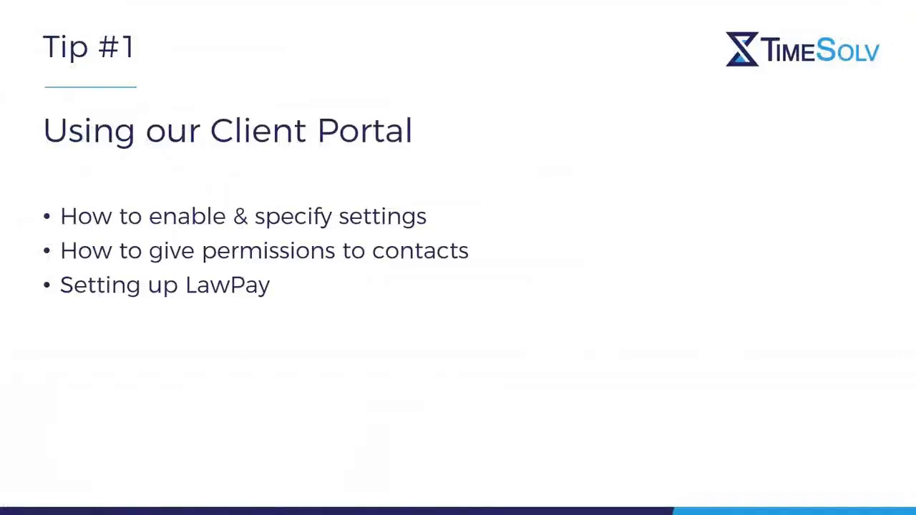
{"action": "key", "text": "Right"}
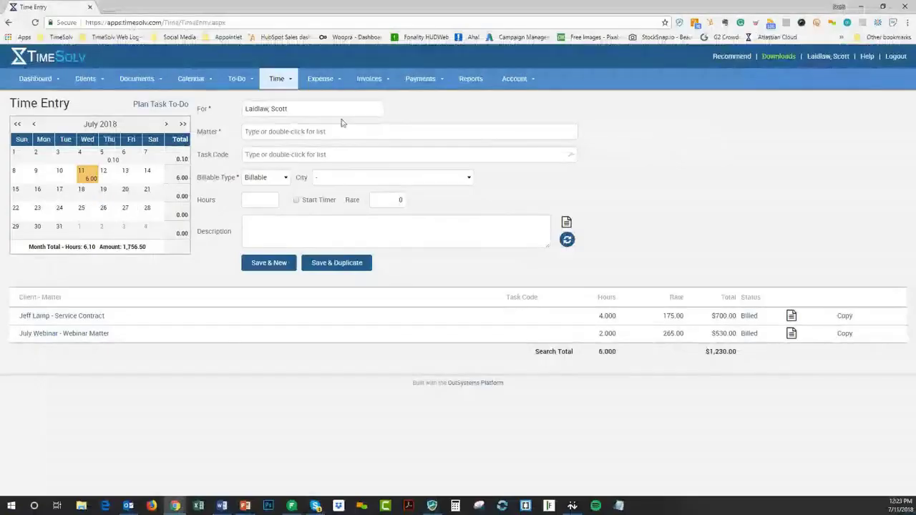
- Void the sent invoice 200 for July Webinar's Webinar Matter back to draft
{"action": "mouse_move", "coordinate": [365, 84]}
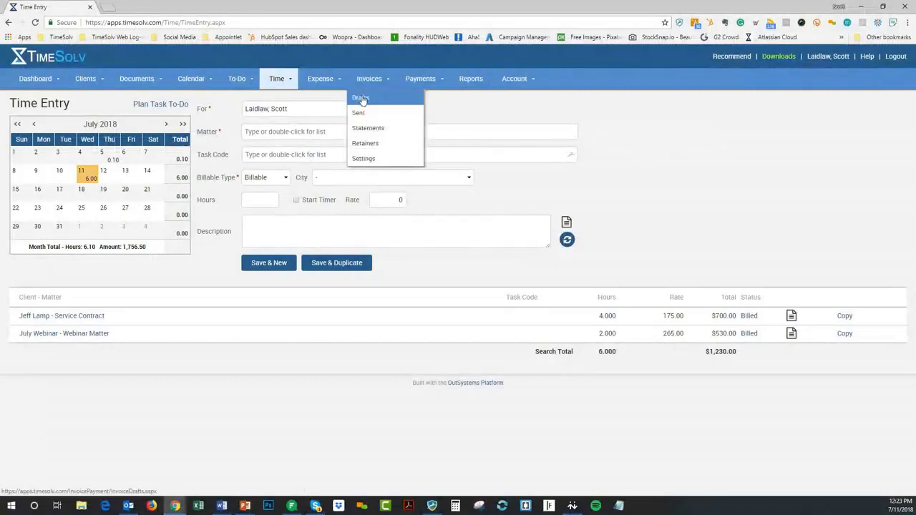
{"action": "left_click", "coordinate": [356, 113]}
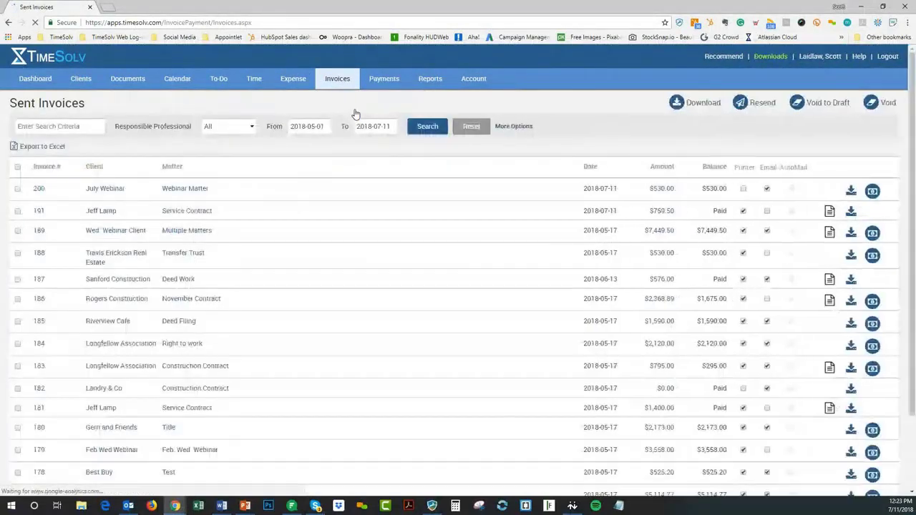
{"action": "left_click", "coordinate": [17, 188]}
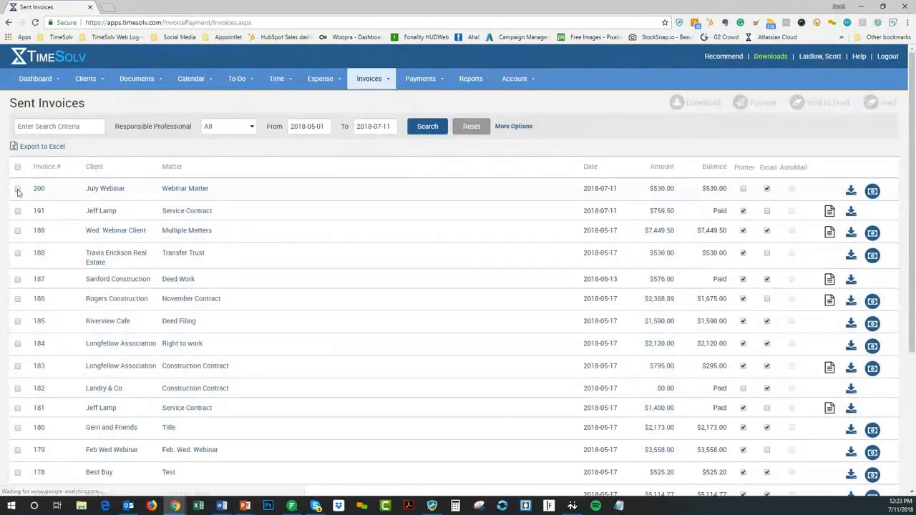
{"action": "left_click", "coordinate": [818, 103]}
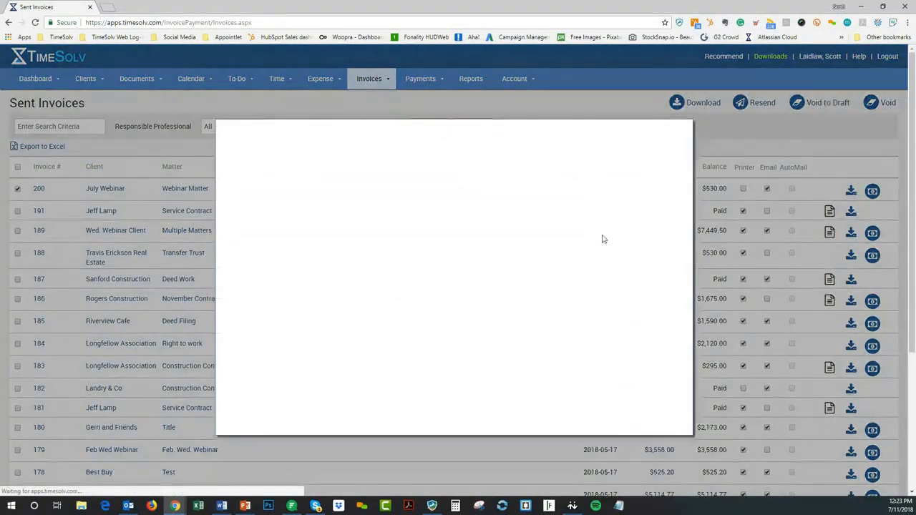
{"action": "left_click", "coordinate": [636, 407]}
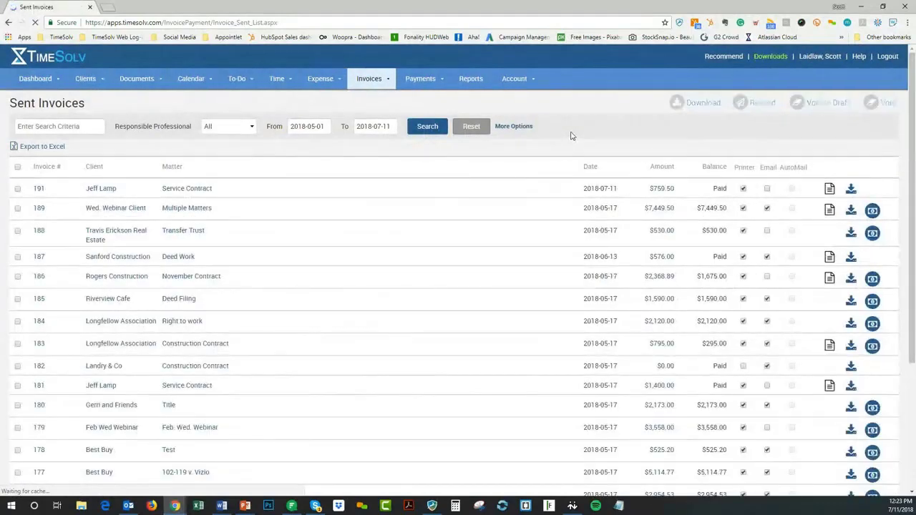
- Void the July Webinar draft invoice for Webinar Matter in the draft invoices
{"action": "mouse_move", "coordinate": [355, 78]}
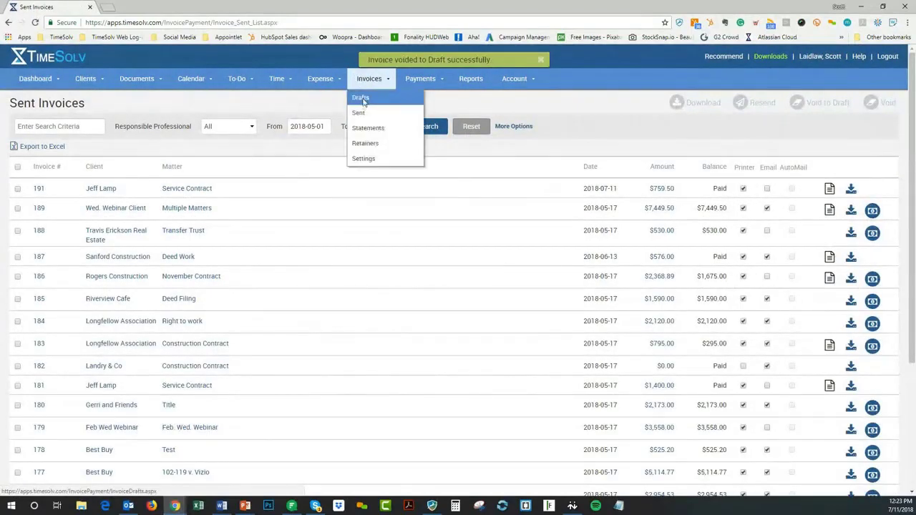
{"action": "left_click", "coordinate": [363, 101]}
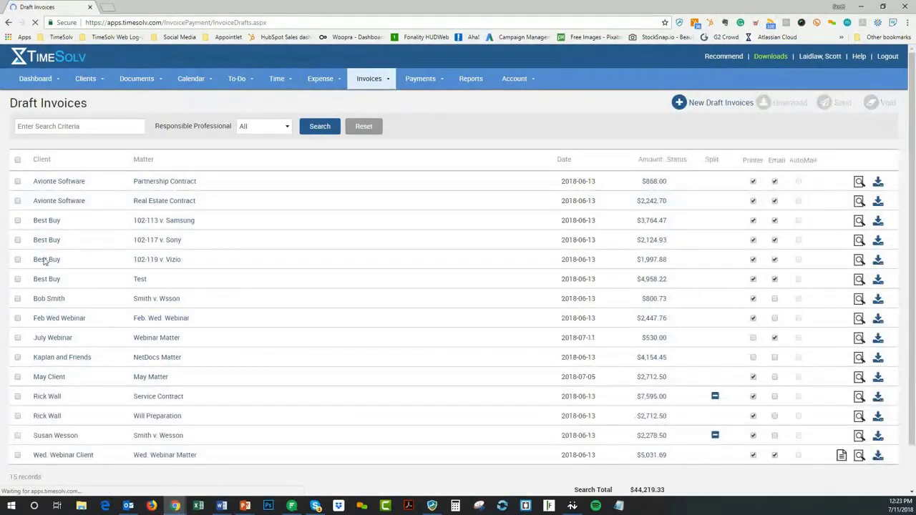
{"action": "left_click", "coordinate": [18, 338]}
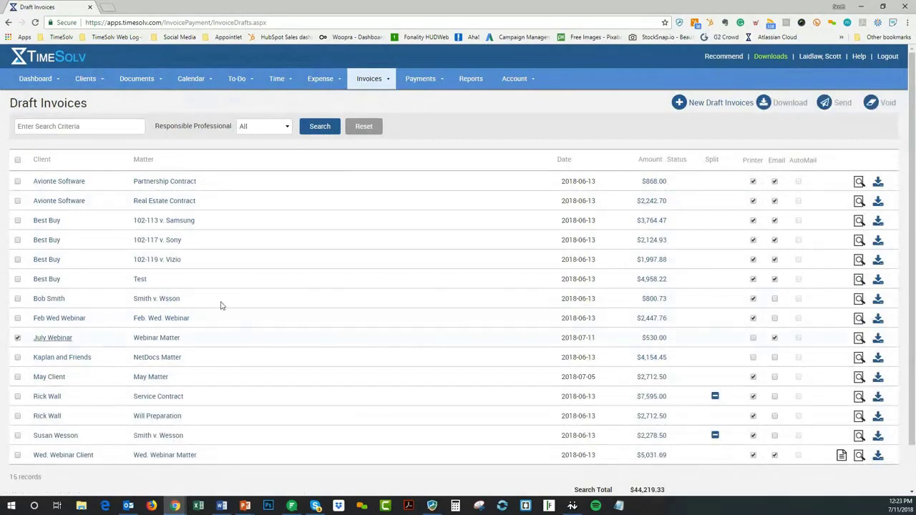
{"action": "left_click", "coordinate": [885, 103]}
{"action": "left_click", "coordinate": [504, 83]}
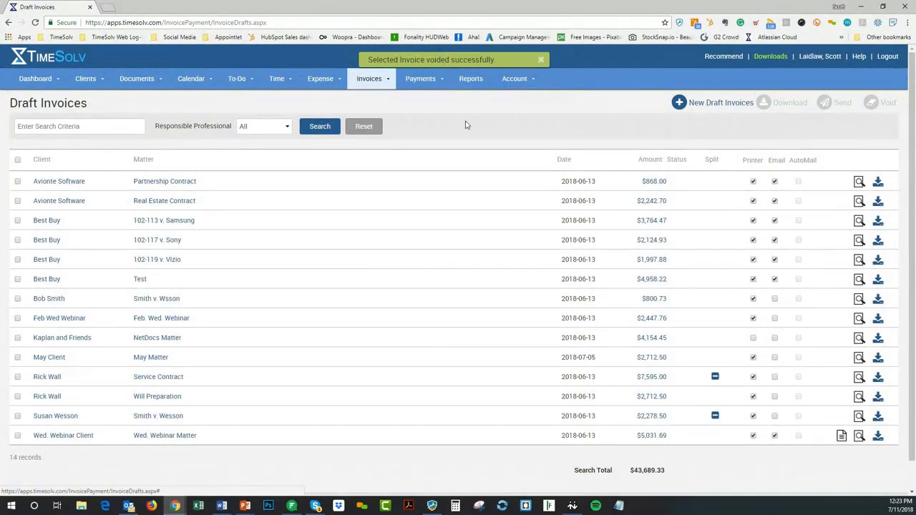
- Preview Avionte Software's Partnership Contract draft invoice, examine its time details and summary, and close the preview
{"action": "left_click", "coordinate": [859, 181]}
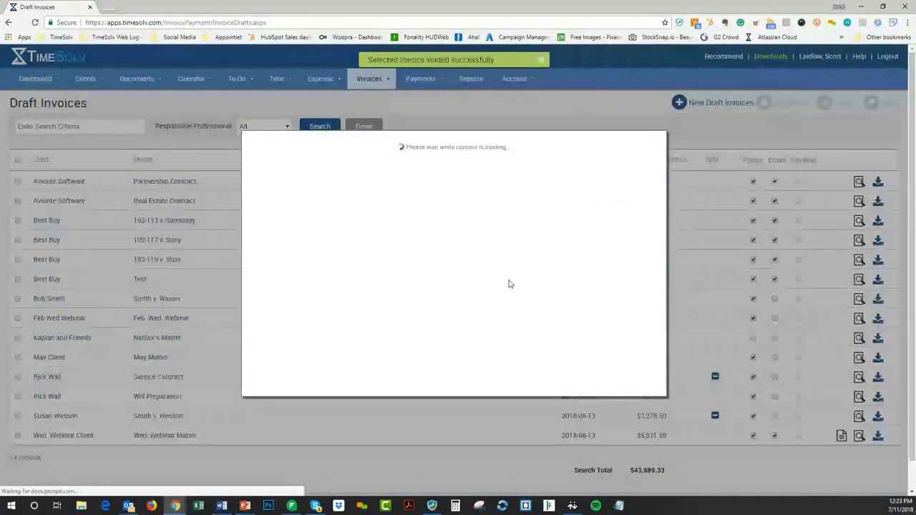
{"action": "scroll", "coordinate": [558, 301], "scroll_direction": "down", "scroll_amount": 8}
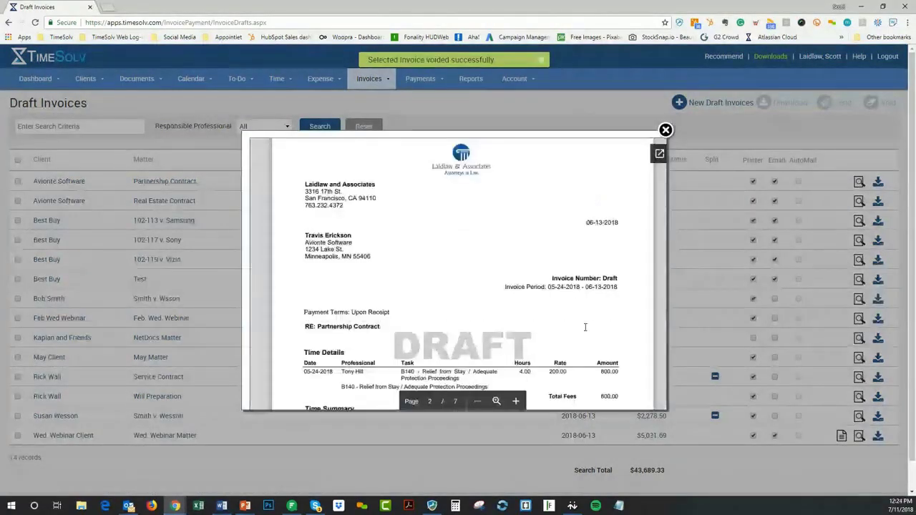
{"action": "scroll", "coordinate": [585, 327], "scroll_direction": "down", "scroll_amount": 2}
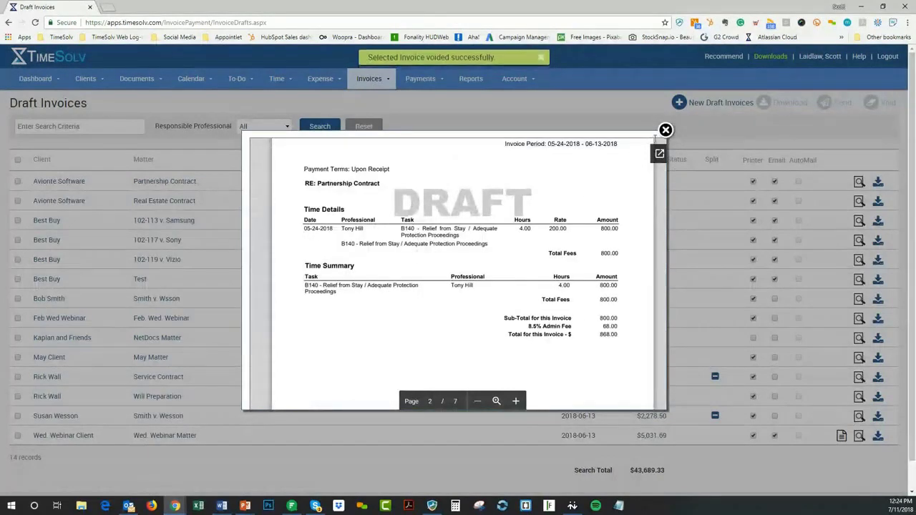
{"action": "left_click", "coordinate": [665, 129]}
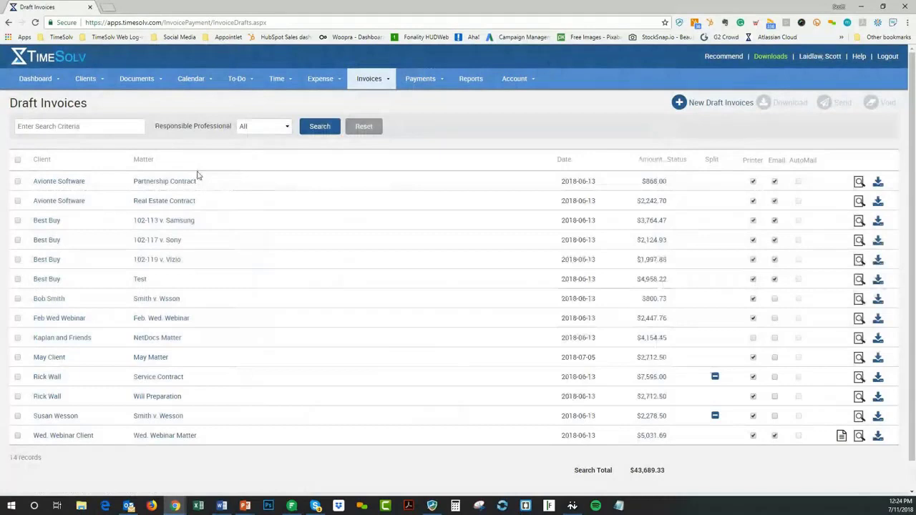
- Give July Webinar's existing Webinar Matter time entry the predefined tax-planning trust phrase as its description and update the entry
{"action": "left_click", "coordinate": [276, 78]}
{"action": "left_click", "coordinate": [282, 98]}
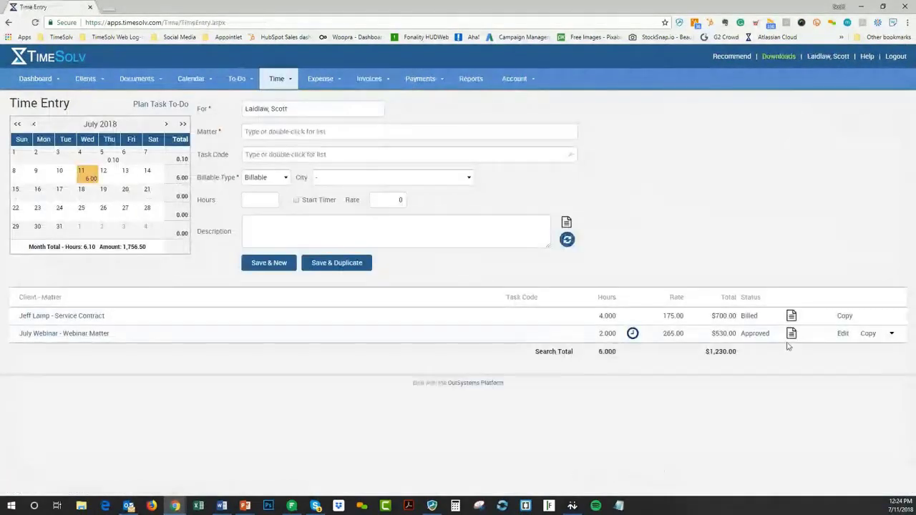
{"action": "left_click", "coordinate": [843, 334]}
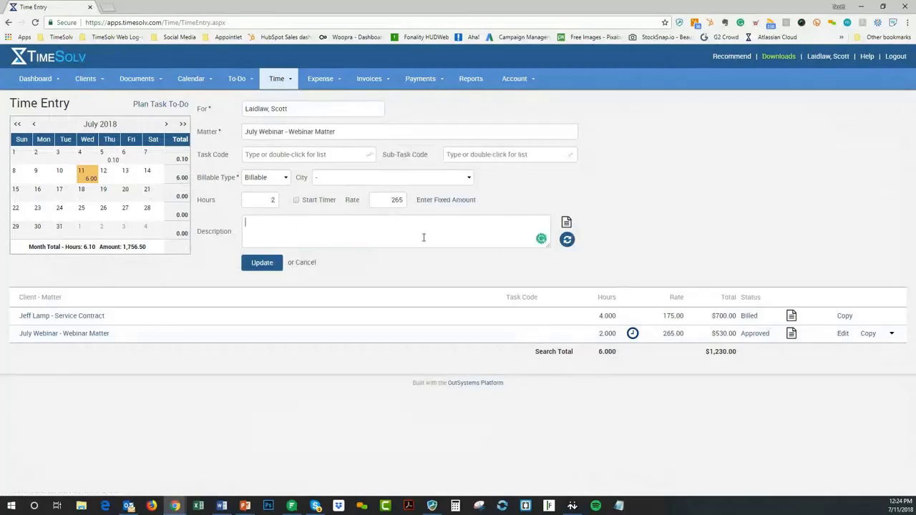
{"action": "left_click", "coordinate": [567, 223]}
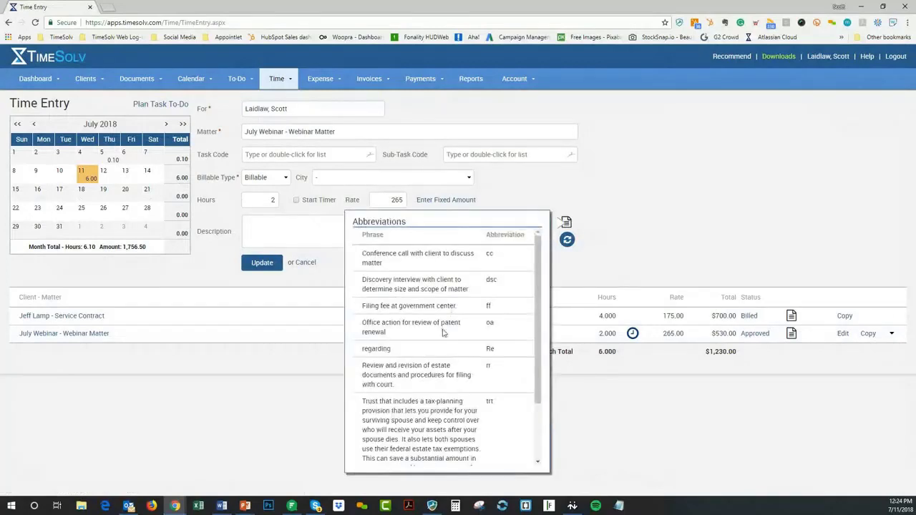
{"action": "left_click", "coordinate": [269, 231]}
{"action": "type", "text": "ab"}
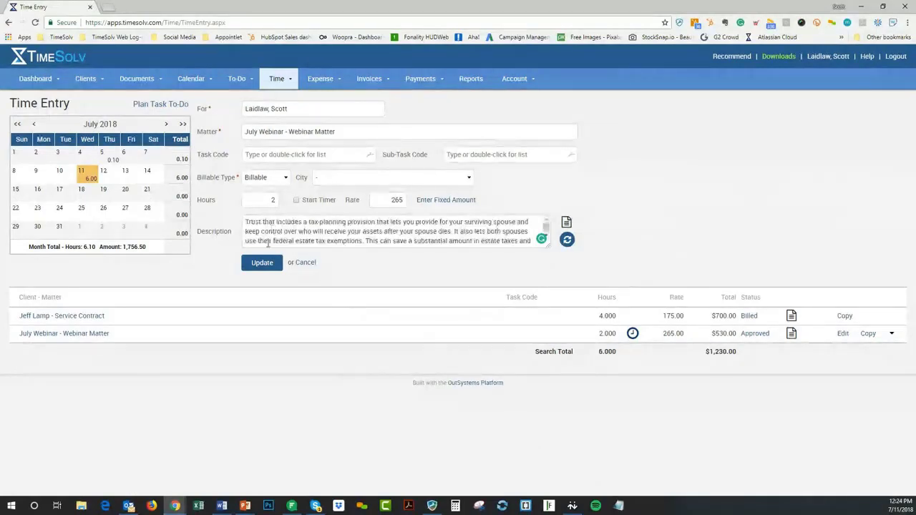
{"action": "left_click", "coordinate": [275, 268]}
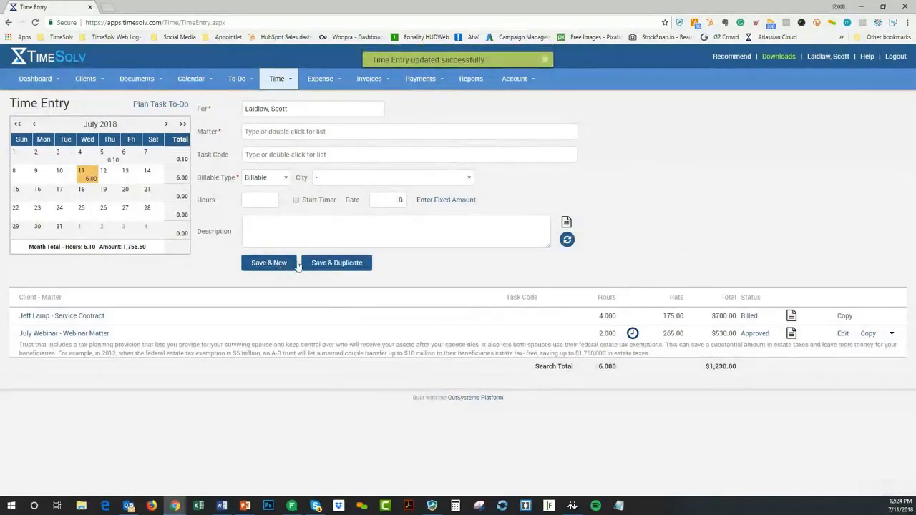
- Save a 2.25-hour July Webinar - Webinar Matter time entry described "Review and revision of estate documents and procedures for filing with court."
{"action": "left_click", "coordinate": [279, 131]}
{"action": "type", "text": "july"}
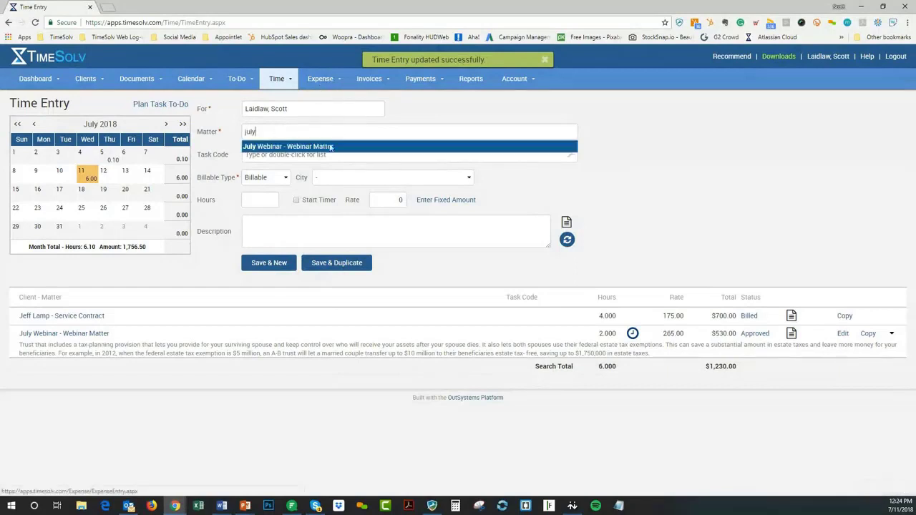
{"action": "left_click", "coordinate": [332, 147]}
{"action": "left_click", "coordinate": [271, 199]}
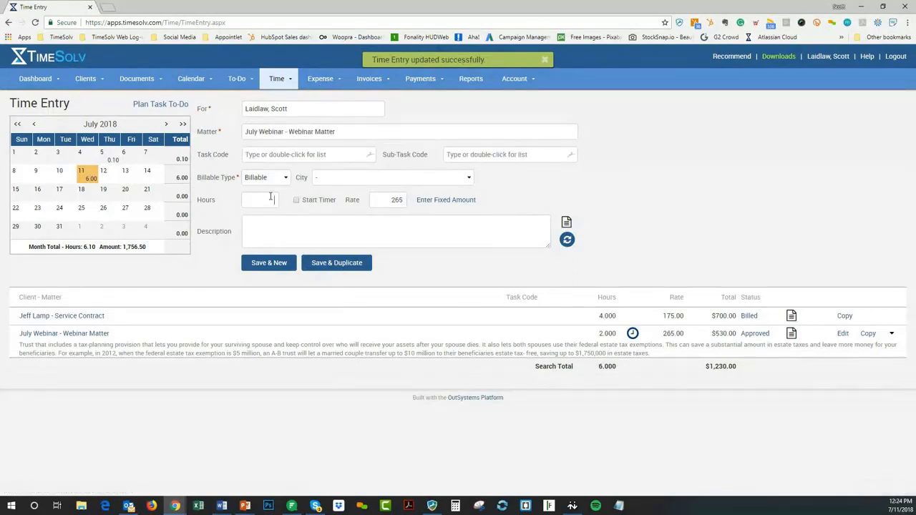
{"action": "type", "text": "2.25"}
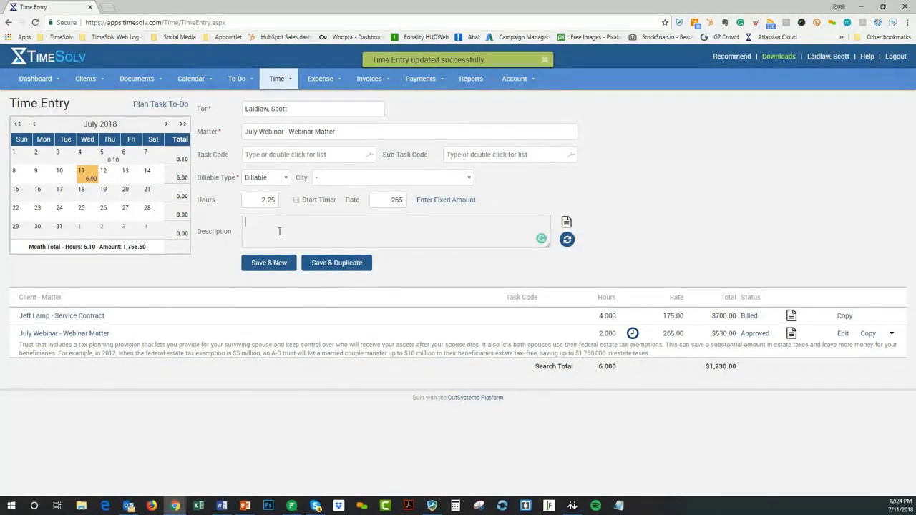
{"action": "left_click", "coordinate": [566, 223]}
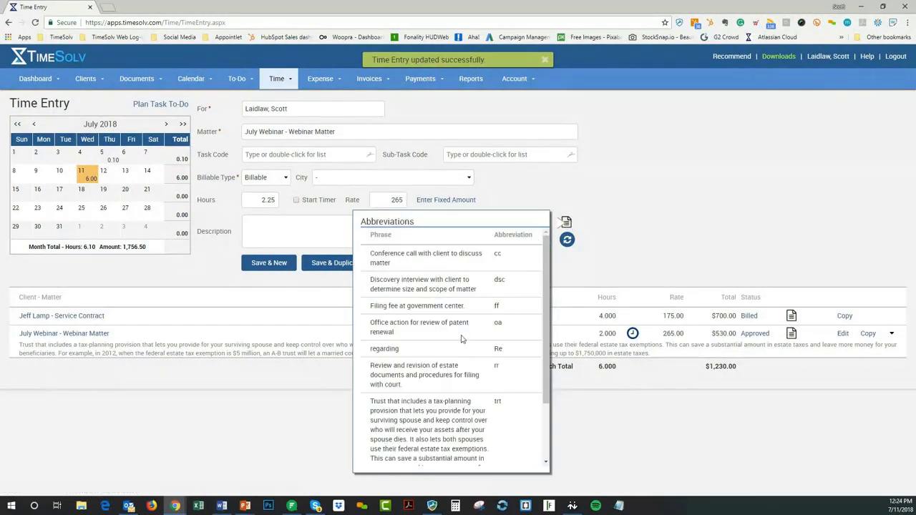
{"action": "left_click", "coordinate": [276, 229]}
{"action": "type", "text": "Review and revision of estate documents and procedures for filing with court."}
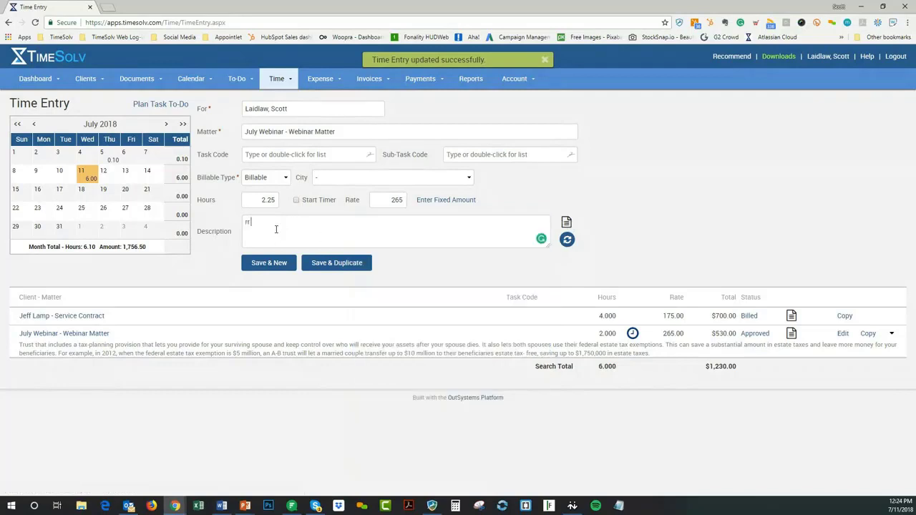
{"action": "left_click", "coordinate": [282, 269]}
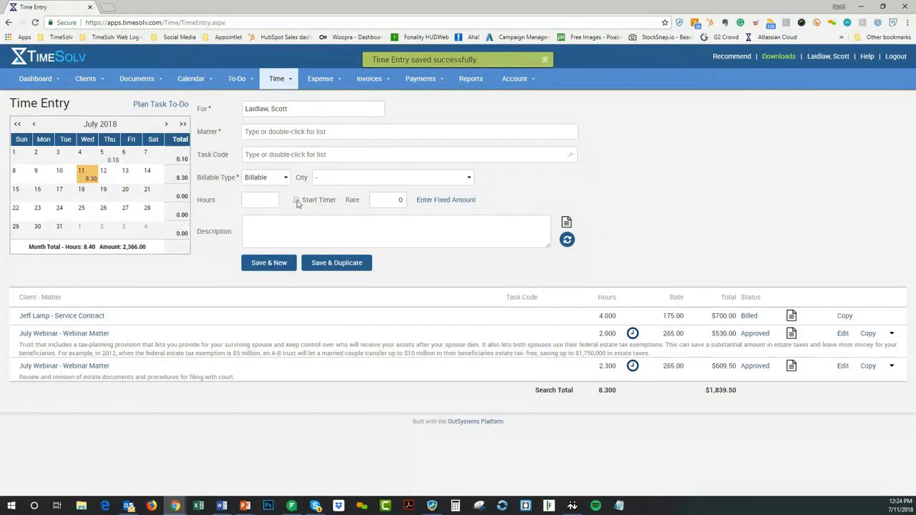
- Save a 2-hour July Webinar - Webinar Matter time entry described "Conference call with client to discuss matter"
{"action": "left_click", "coordinate": [284, 132]}
{"action": "type", "text": "july"}
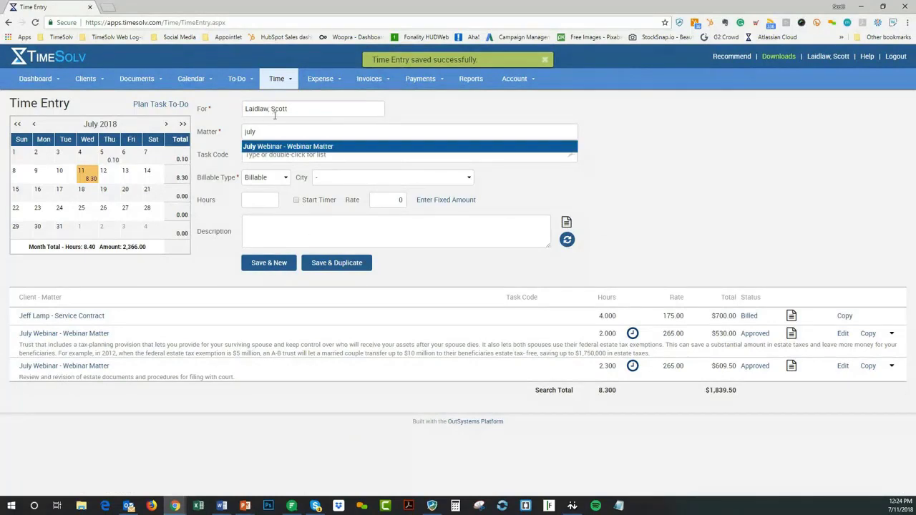
{"action": "left_click", "coordinate": [301, 148]}
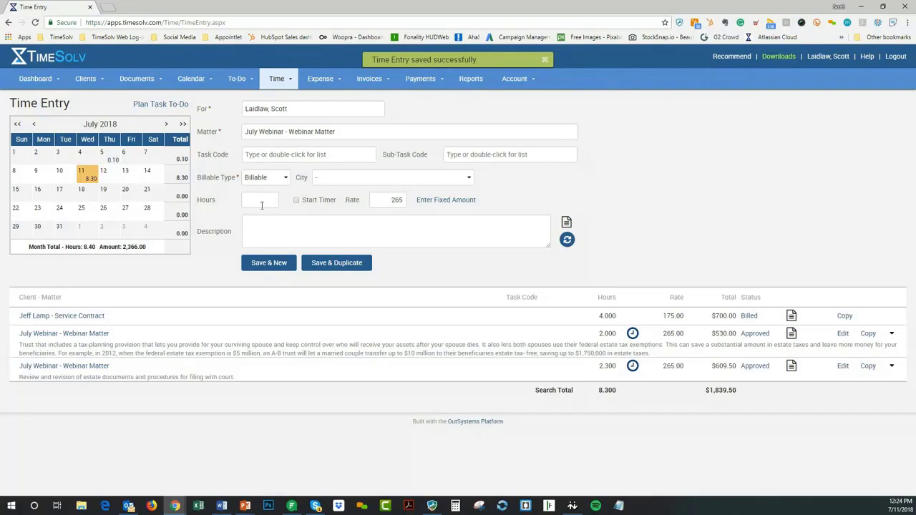
{"action": "left_click", "coordinate": [266, 224]}
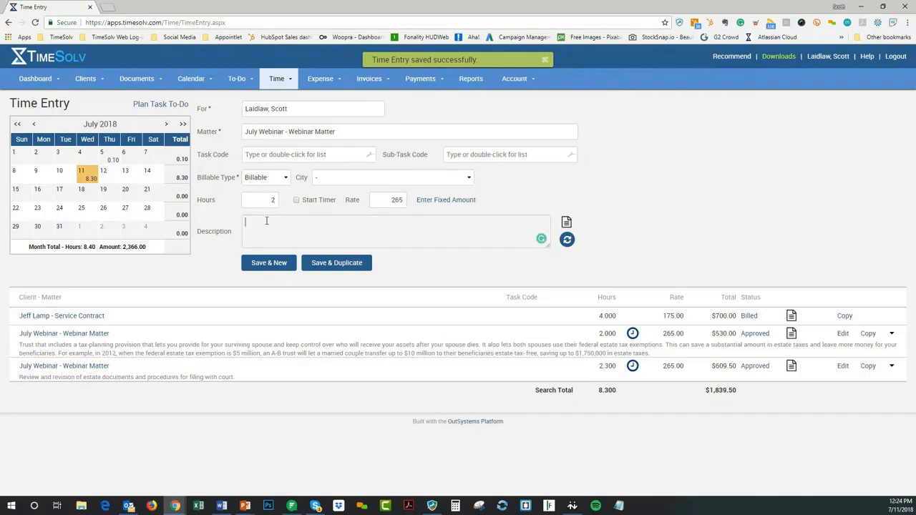
{"action": "type", "text": "Conference call with client to discuss matter"}
{"action": "left_click", "coordinate": [265, 263]}
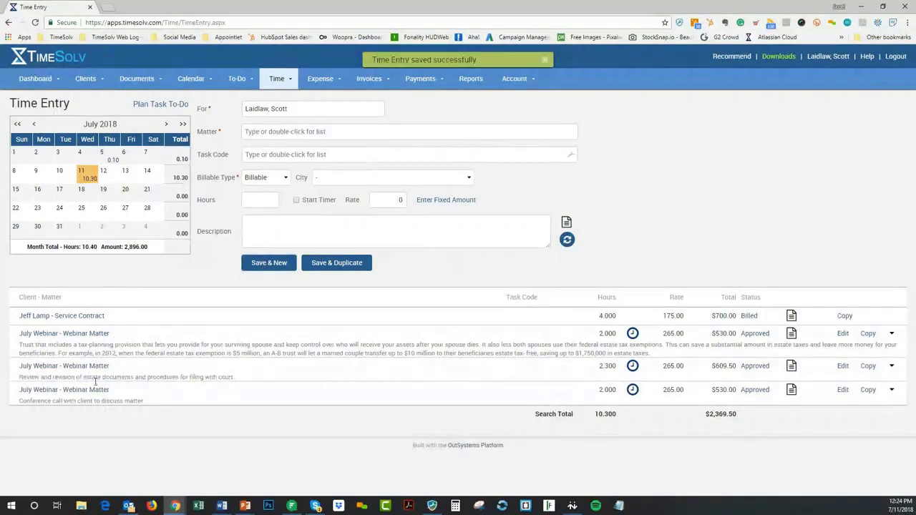
- Create a draft invoice for the client July Webinar from the draft invoices, covering both time and expenses
{"action": "left_click", "coordinate": [369, 79]}
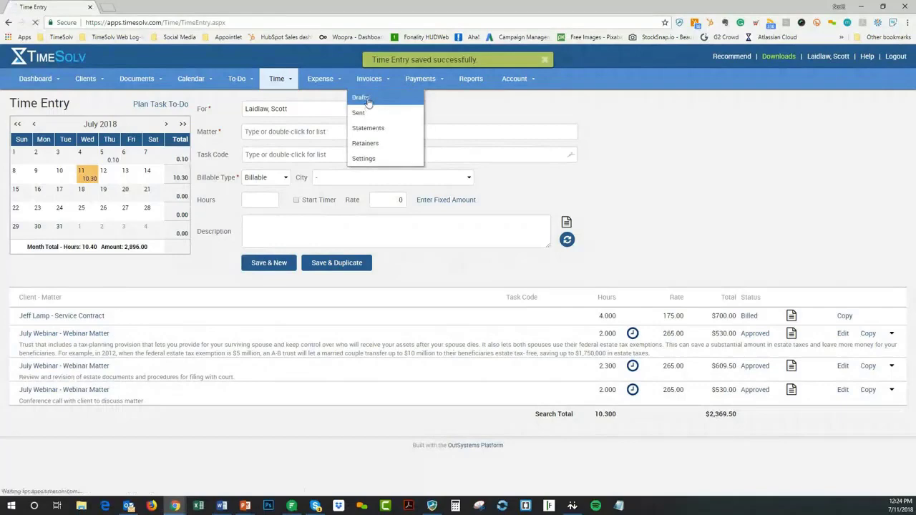
{"action": "left_click", "coordinate": [362, 98]}
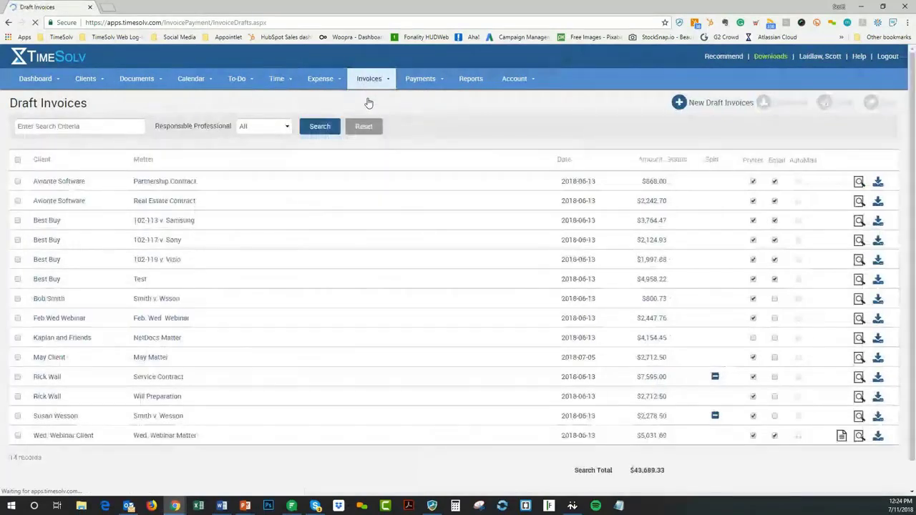
{"action": "left_click", "coordinate": [715, 107]}
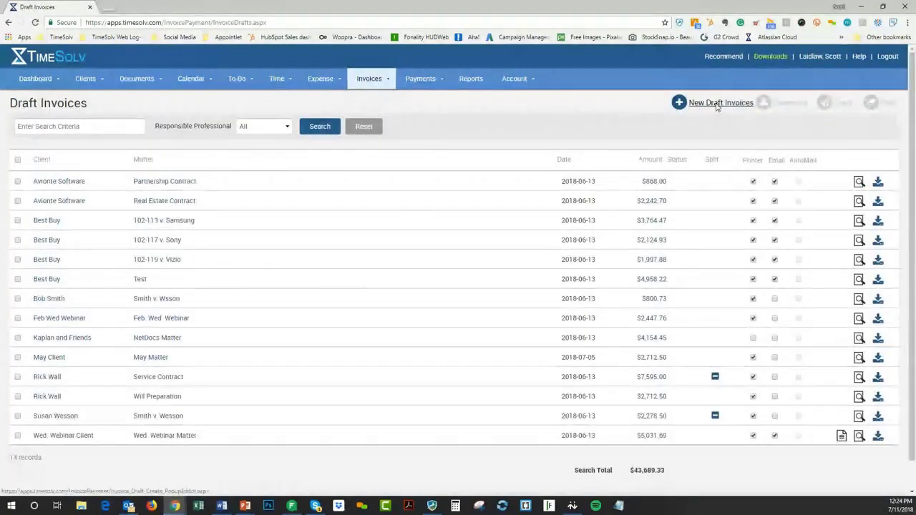
{"action": "left_click", "coordinate": [425, 287]}
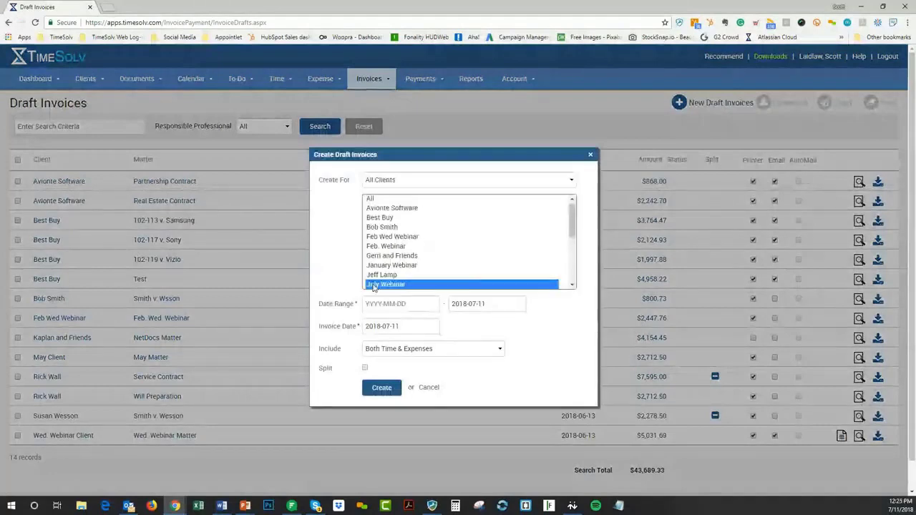
{"action": "left_click", "coordinate": [380, 388]}
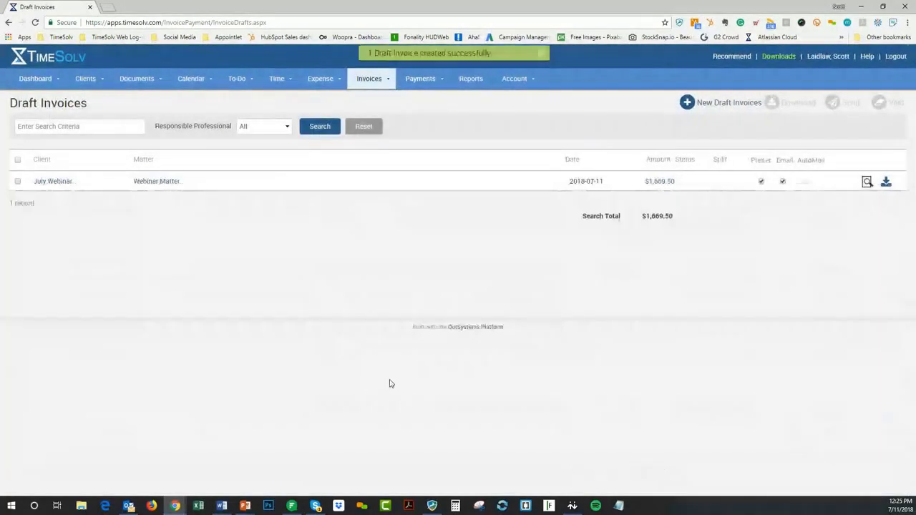
- Preview July Webinar's draft invoice, examine the spacing of its time details and the time summary, and close the preview
{"action": "left_click", "coordinate": [867, 182]}
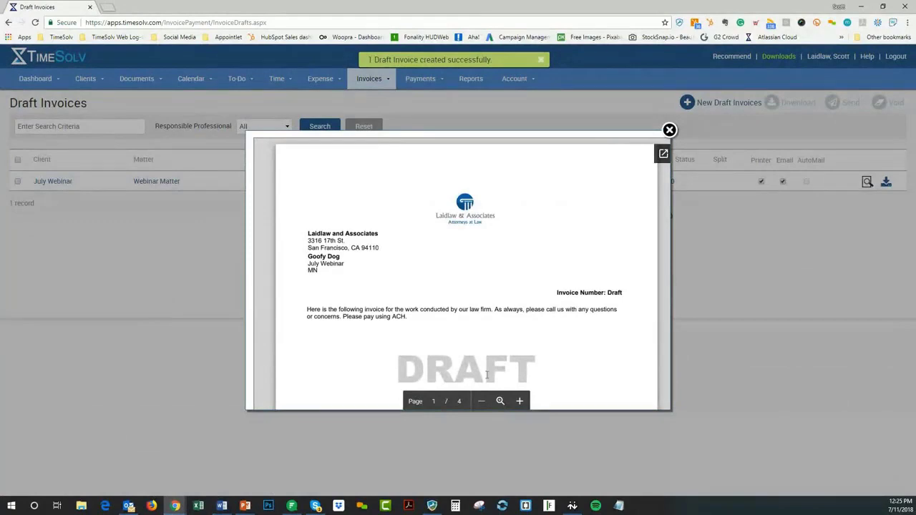
{"action": "scroll", "coordinate": [515, 287], "scroll_direction": "down", "scroll_amount": 5}
{"action": "scroll", "coordinate": [500, 295], "scroll_direction": "down", "scroll_amount": 5}
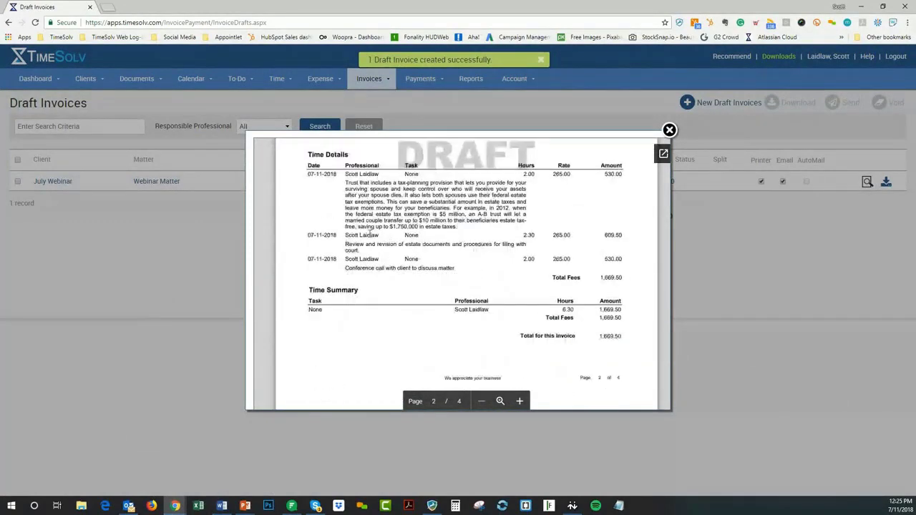
{"action": "scroll", "coordinate": [369, 229], "scroll_direction": "up", "scroll_amount": 2}
{"action": "scroll", "coordinate": [368, 229], "scroll_direction": "down", "scroll_amount": 2}
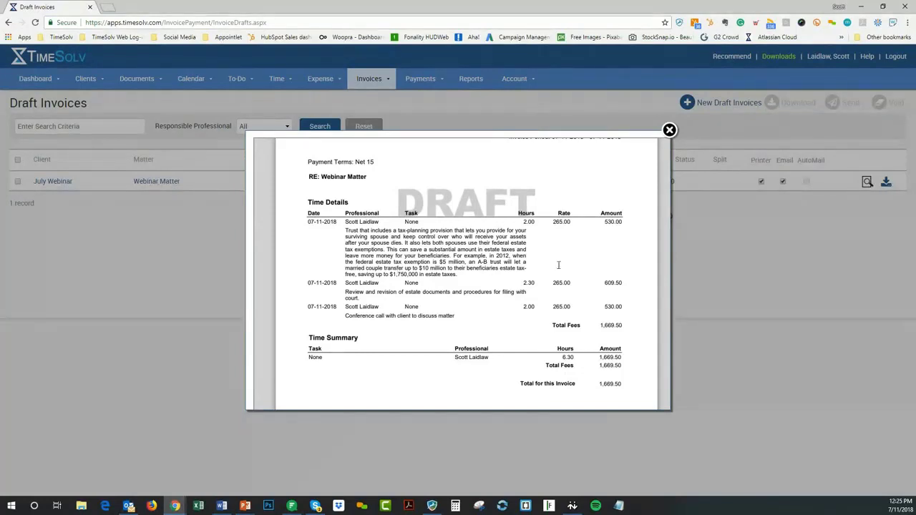
{"action": "scroll", "coordinate": [559, 265], "scroll_direction": "up", "scroll_amount": 3}
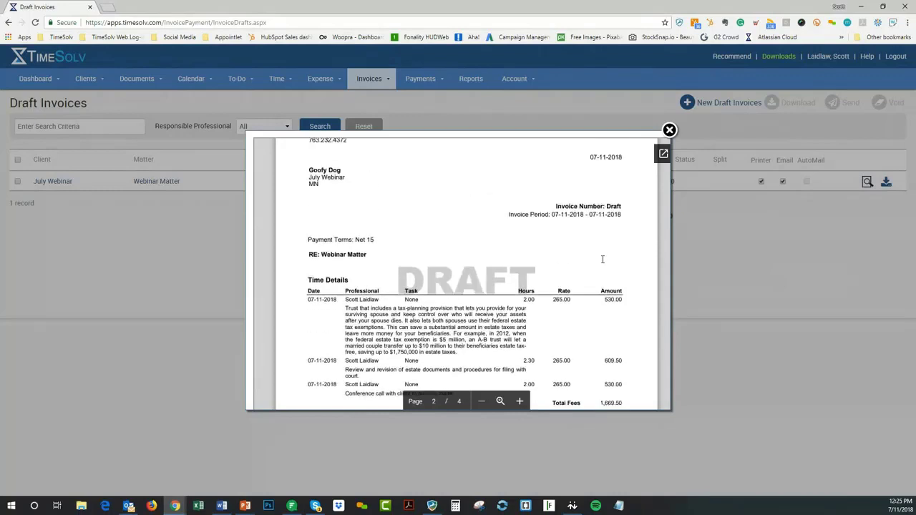
{"action": "left_click", "coordinate": [669, 131]}
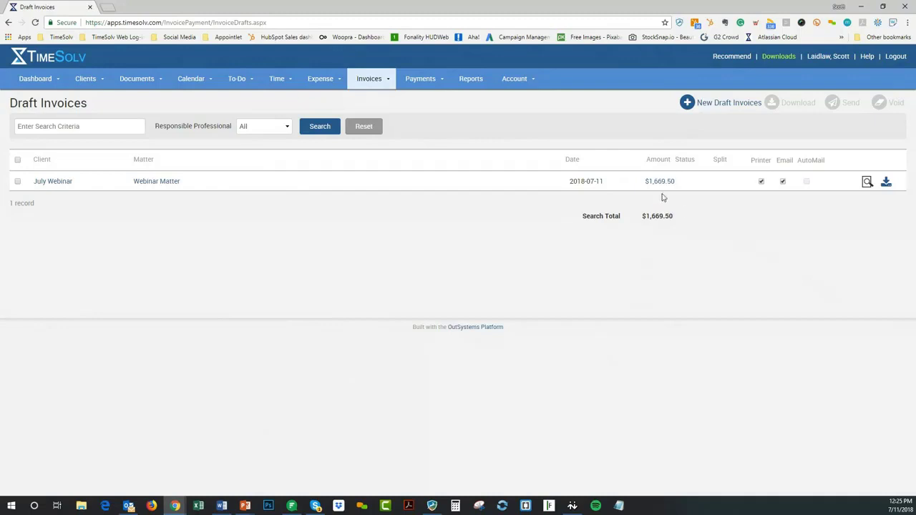
- Open July Webinar's draft invoice and enable Extra Space Between Rows in its Flexible Billing Template's time settings, updating the template
{"action": "mouse_move", "coordinate": [373, 80]}
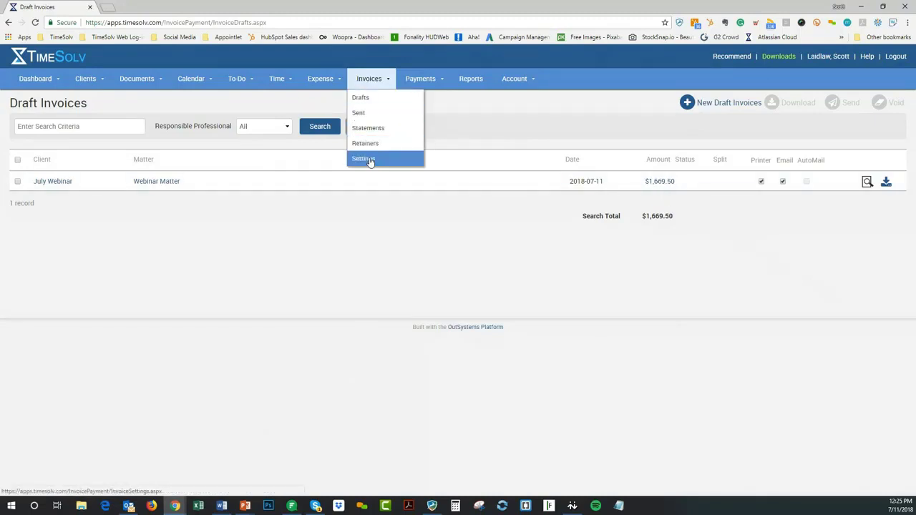
{"action": "left_click", "coordinate": [372, 86]}
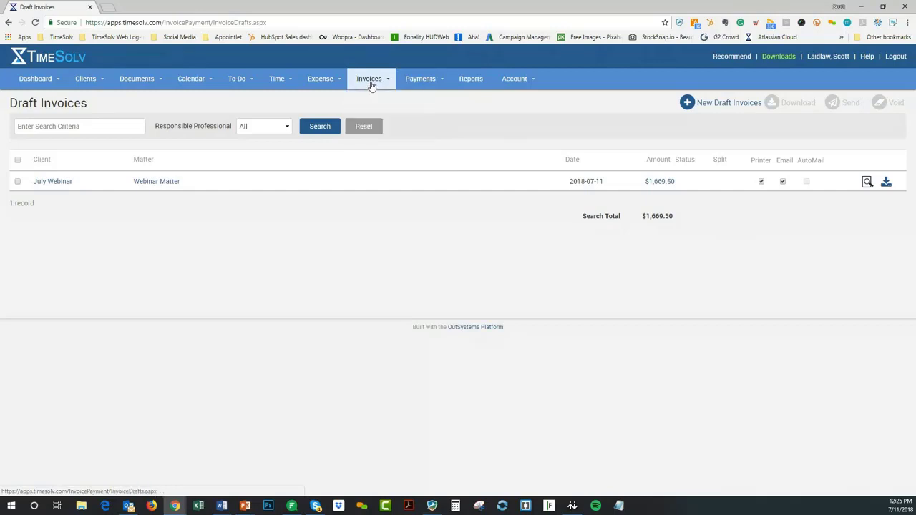
{"action": "left_click", "coordinate": [652, 184]}
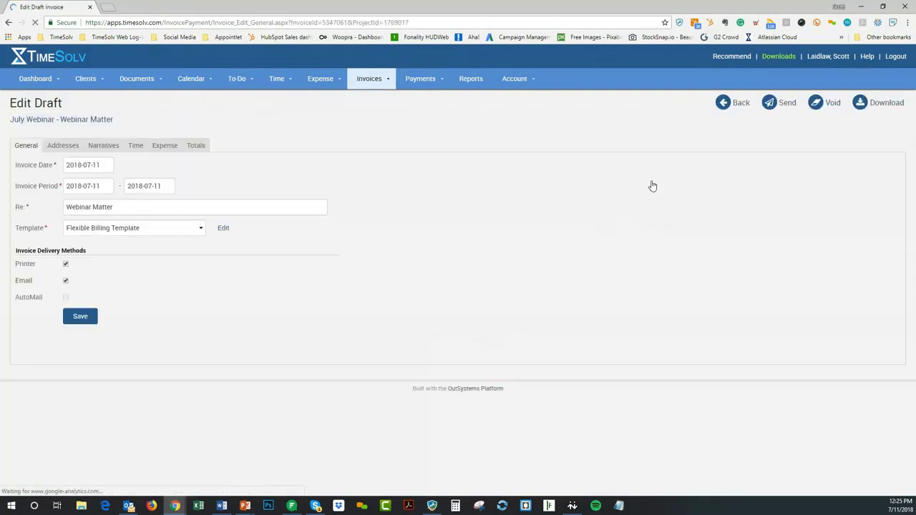
{"action": "left_click", "coordinate": [223, 229]}
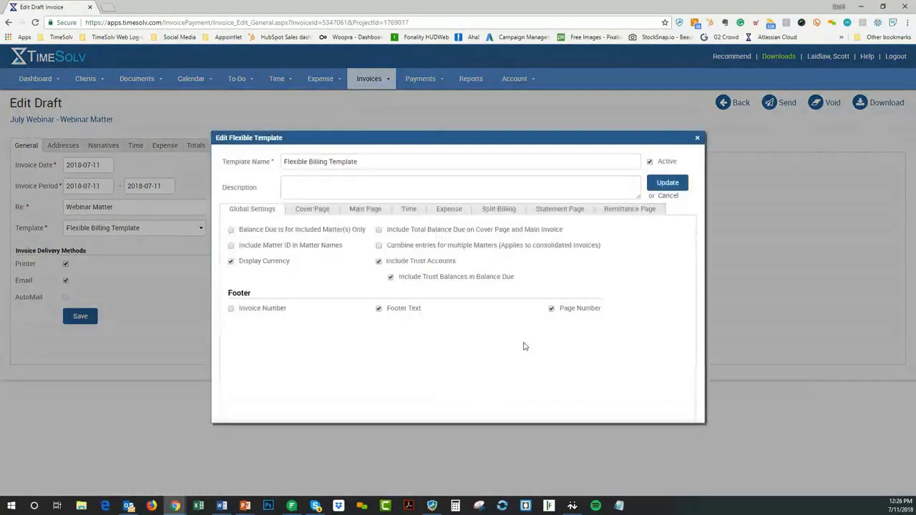
{"action": "left_click", "coordinate": [409, 209]}
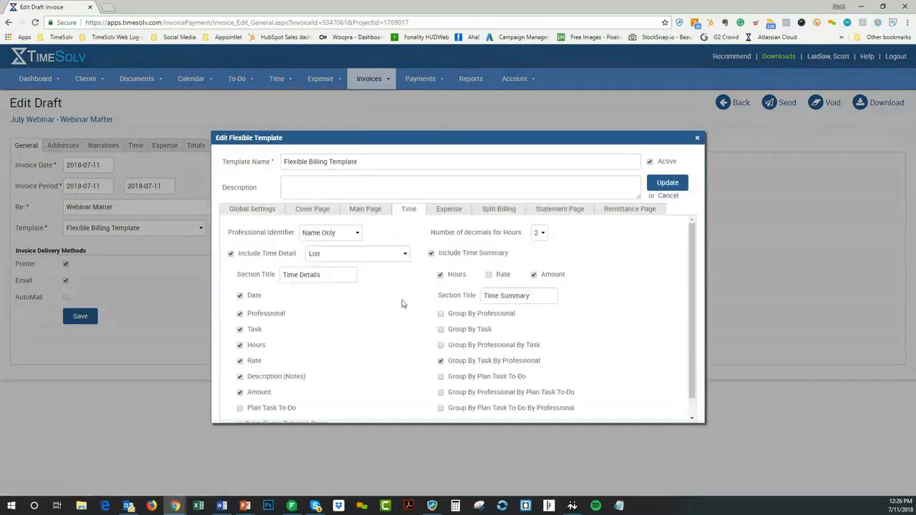
{"action": "scroll", "coordinate": [374, 403], "scroll_direction": "down", "scroll_amount": 1}
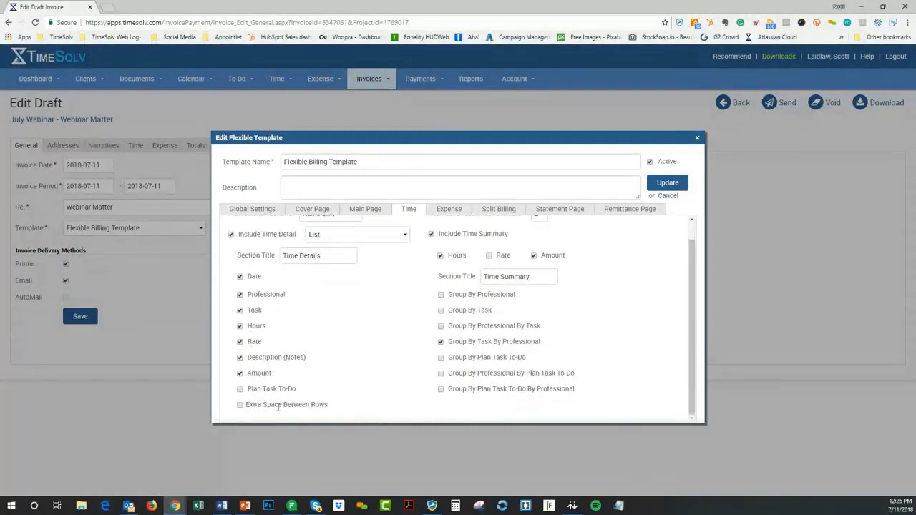
{"action": "left_click", "coordinate": [240, 405]}
{"action": "left_click", "coordinate": [667, 186]}
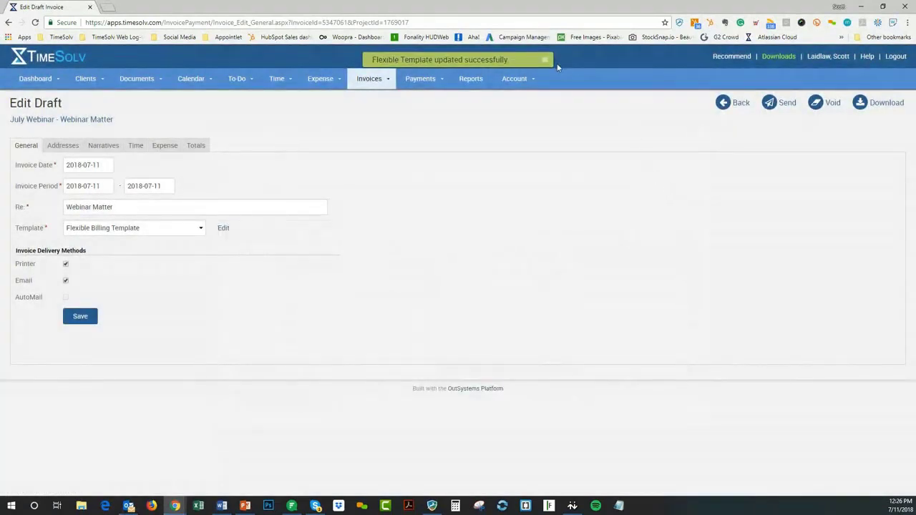
- Download the July Webinar draft invoice in PDF format and open the downloaded file
{"action": "left_click", "coordinate": [879, 104]}
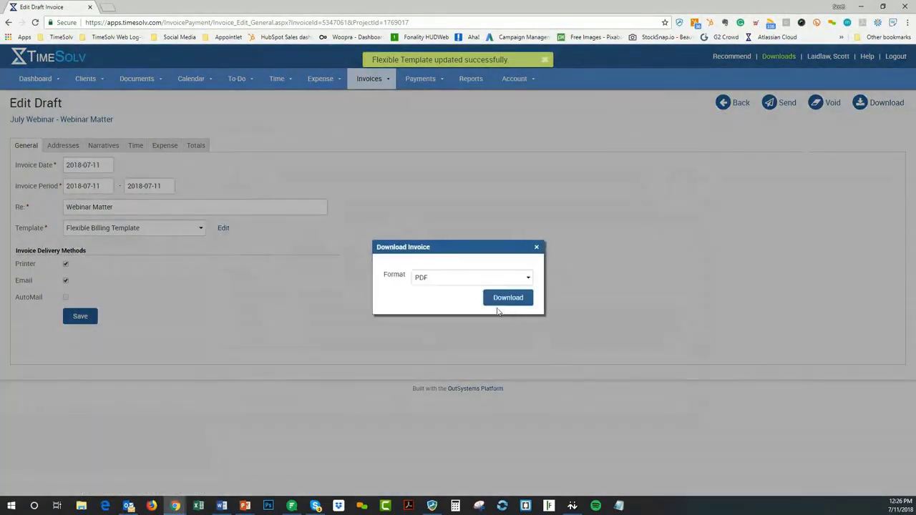
{"action": "left_click", "coordinate": [509, 298]}
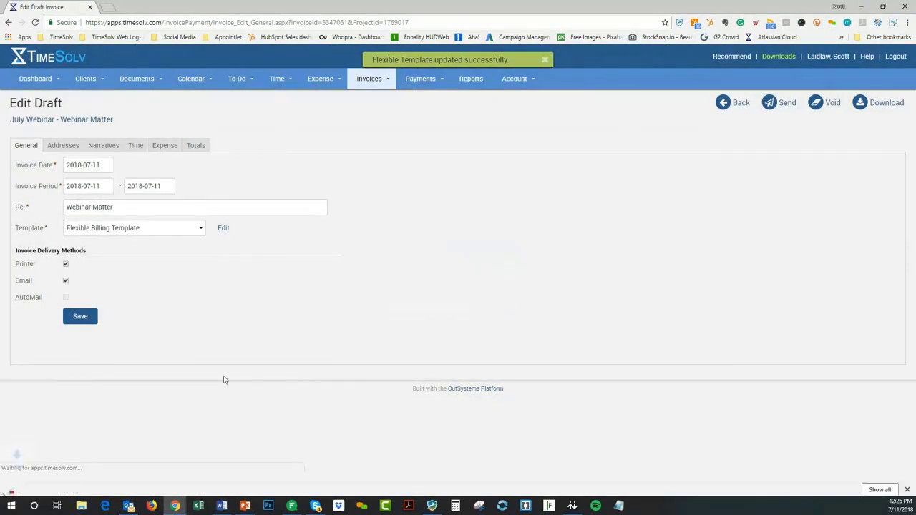
{"action": "left_click", "coordinate": [43, 485]}
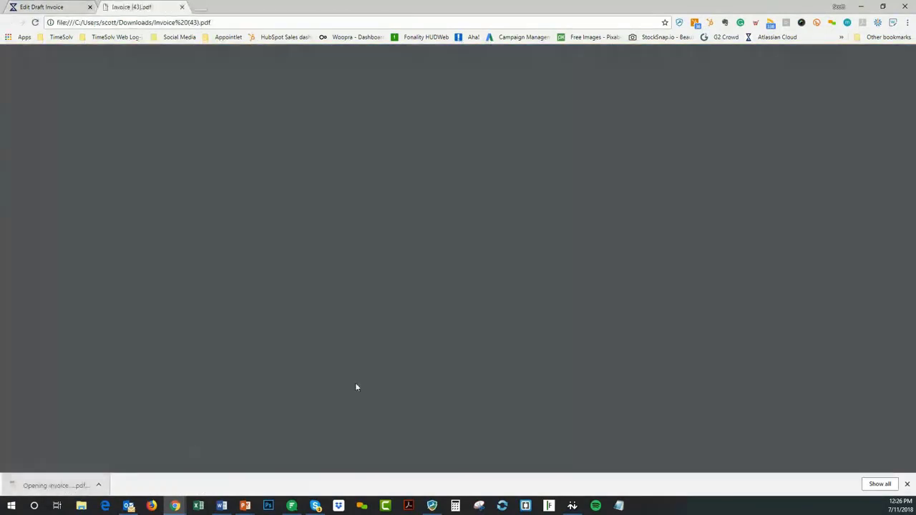
- Examine the row spacing and first entry's description in the July Webinar invoice PDF's time details, and close the file
{"action": "scroll", "coordinate": [548, 294], "scroll_direction": "down", "scroll_amount": 5}
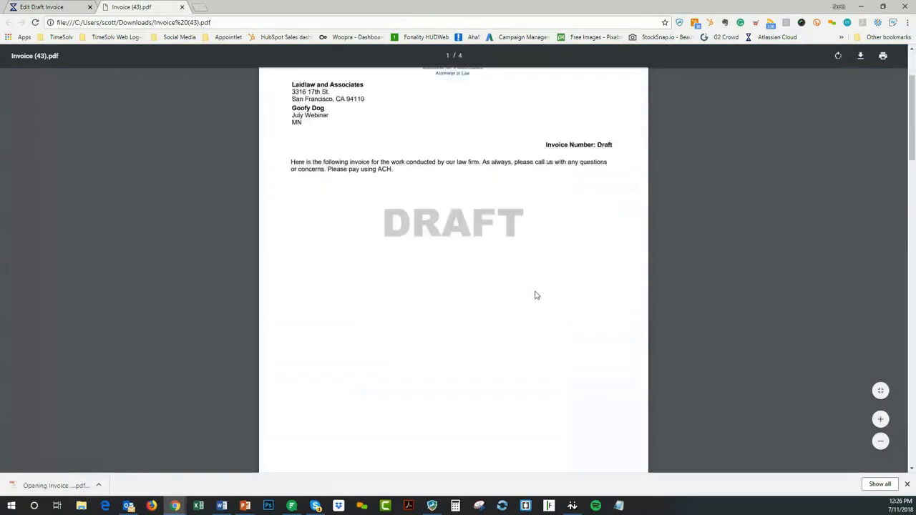
{"action": "scroll", "coordinate": [557, 295], "scroll_direction": "down", "scroll_amount": 4}
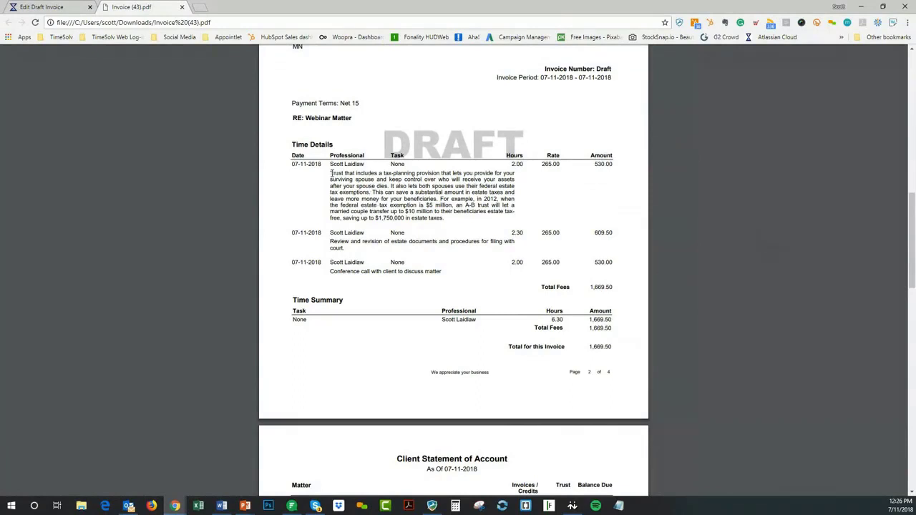
{"action": "left_click_drag", "start_coordinate": [330, 173], "coordinate": [453, 223]}
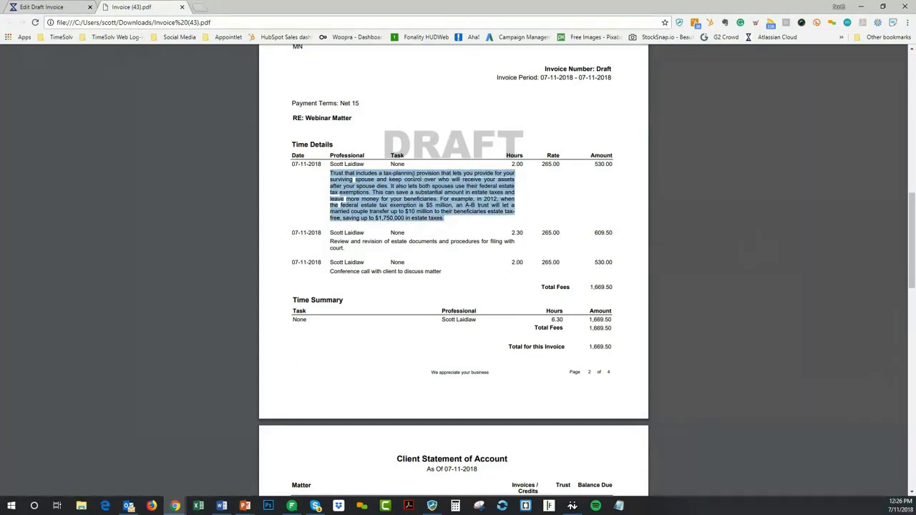
{"action": "left_click", "coordinate": [413, 175]}
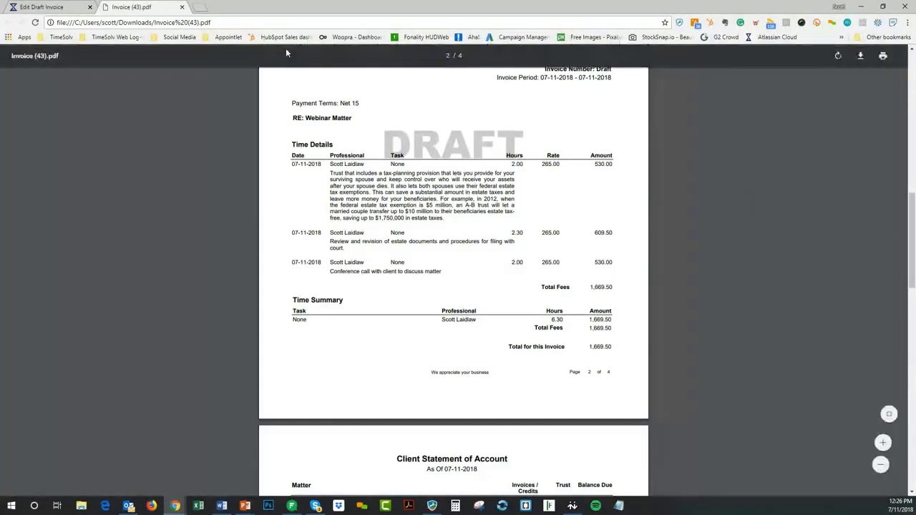
{"action": "left_click", "coordinate": [181, 7]}
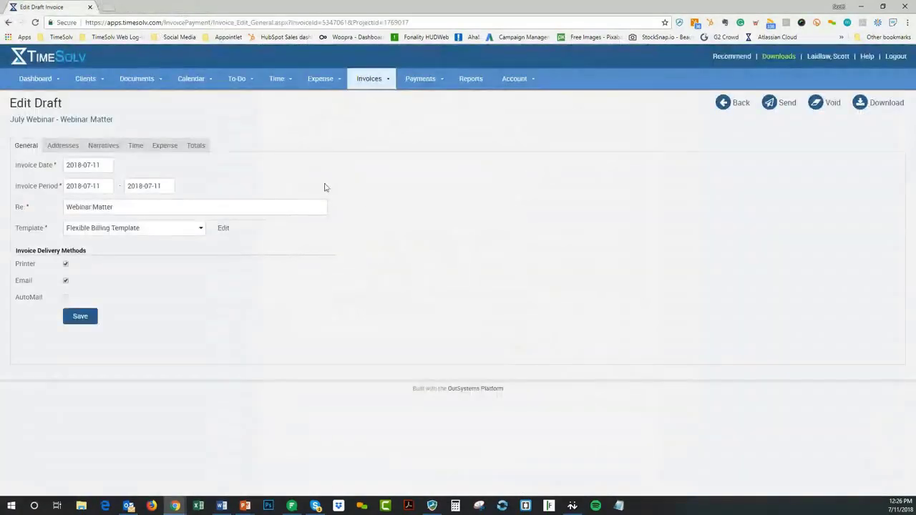
- Disable Extra Space Between Rows in the Flexible Billing Template's time settings and update the template
{"action": "left_click", "coordinate": [224, 229]}
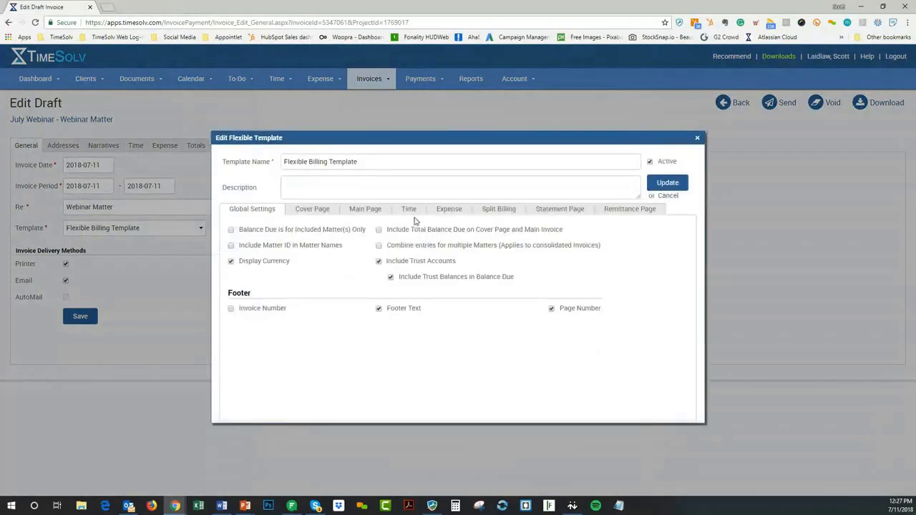
{"action": "left_click", "coordinate": [413, 213]}
{"action": "scroll", "coordinate": [322, 299], "scroll_direction": "down", "scroll_amount": 1}
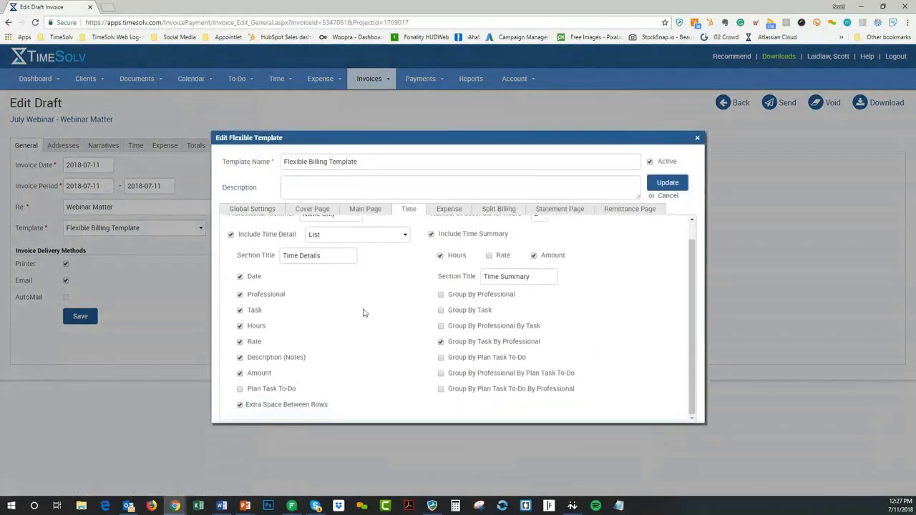
{"action": "left_click", "coordinate": [449, 209]}
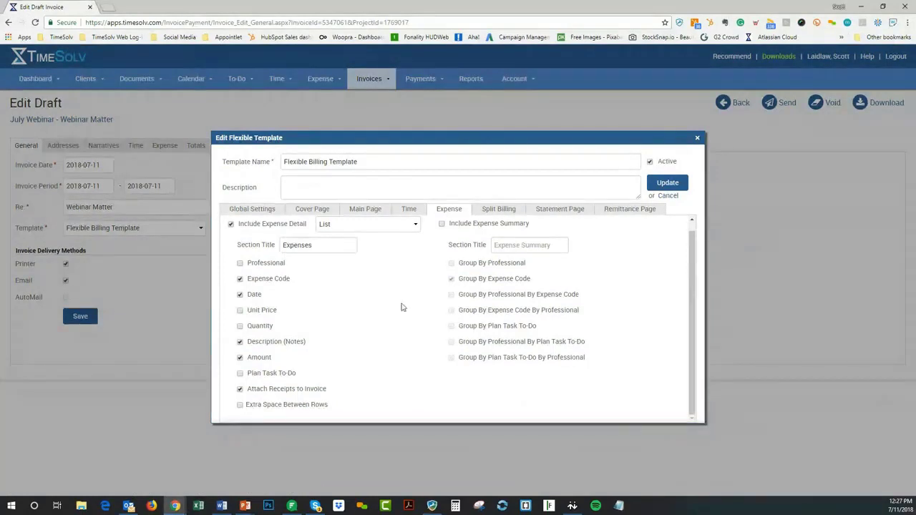
{"action": "left_click", "coordinate": [408, 213]}
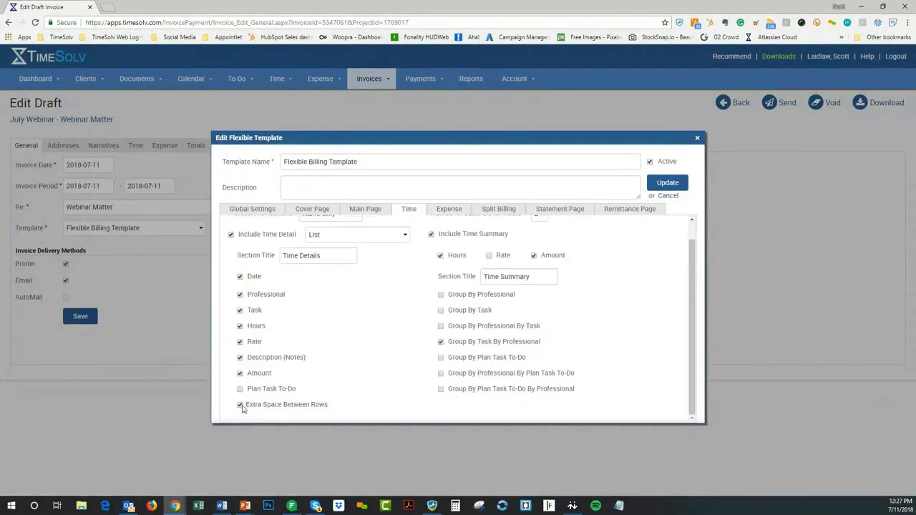
{"action": "left_click", "coordinate": [241, 405]}
{"action": "left_click", "coordinate": [667, 185]}
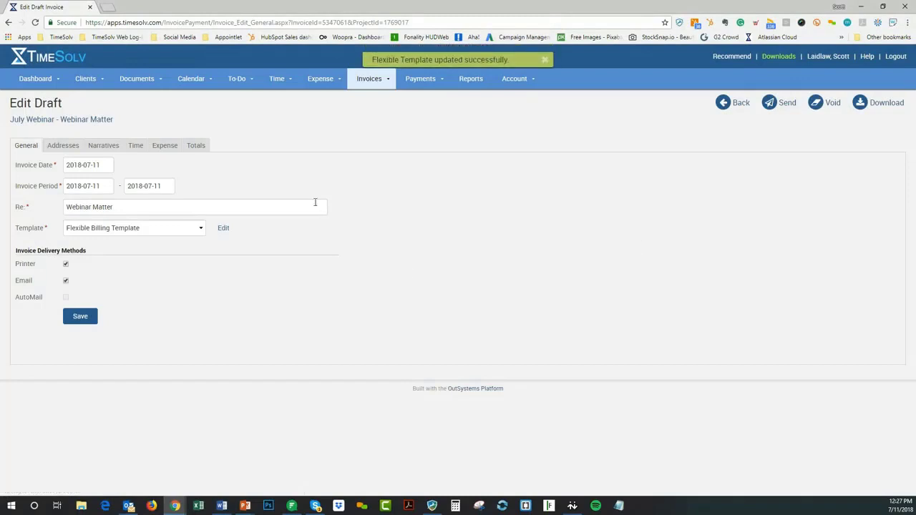
- Download the July Webinar draft invoice again in PDF format and open it at the time details
{"action": "left_click", "coordinate": [222, 228]}
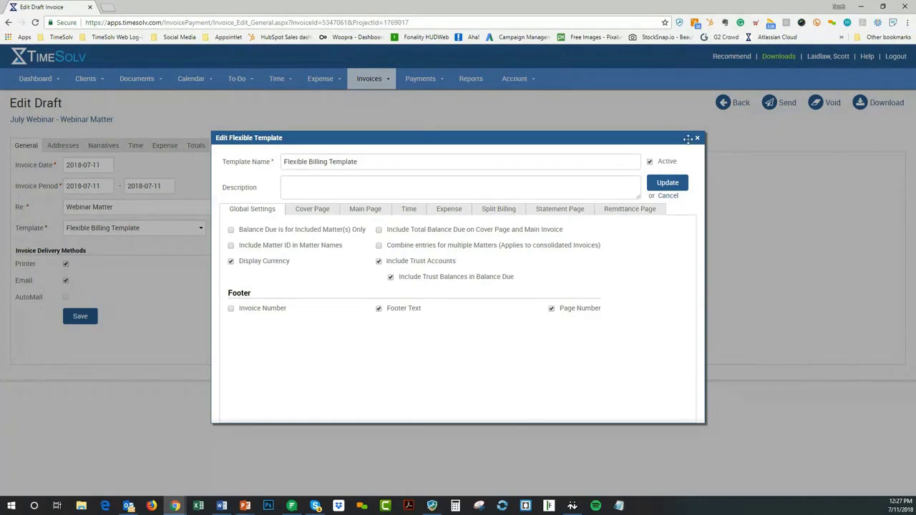
{"action": "left_click", "coordinate": [697, 141]}
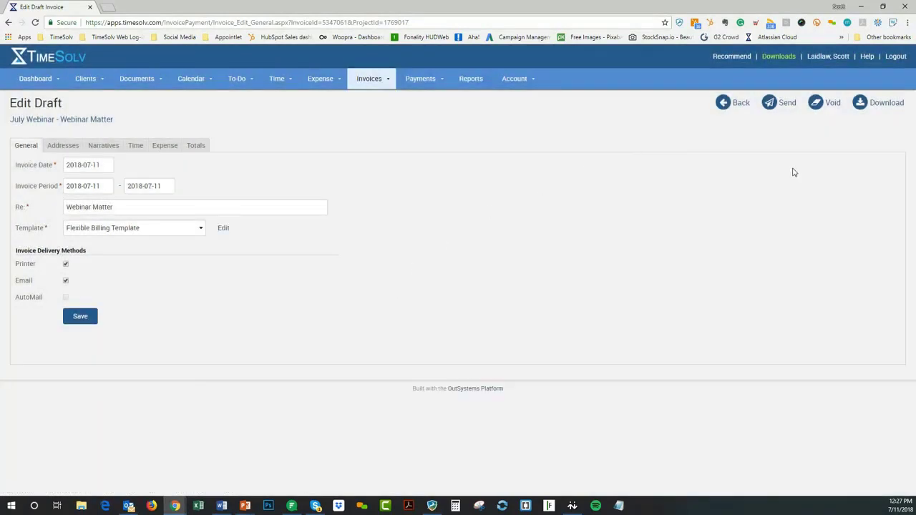
{"action": "left_click", "coordinate": [886, 102]}
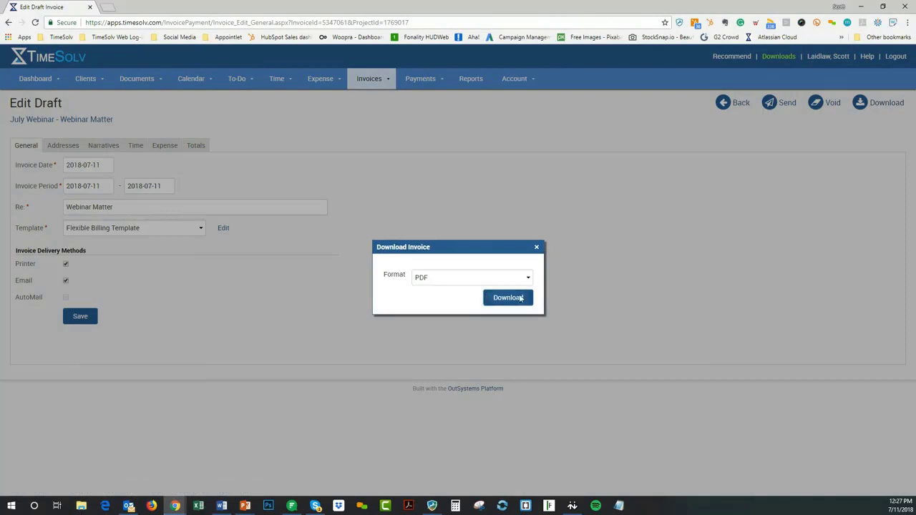
{"action": "left_click", "coordinate": [518, 300]}
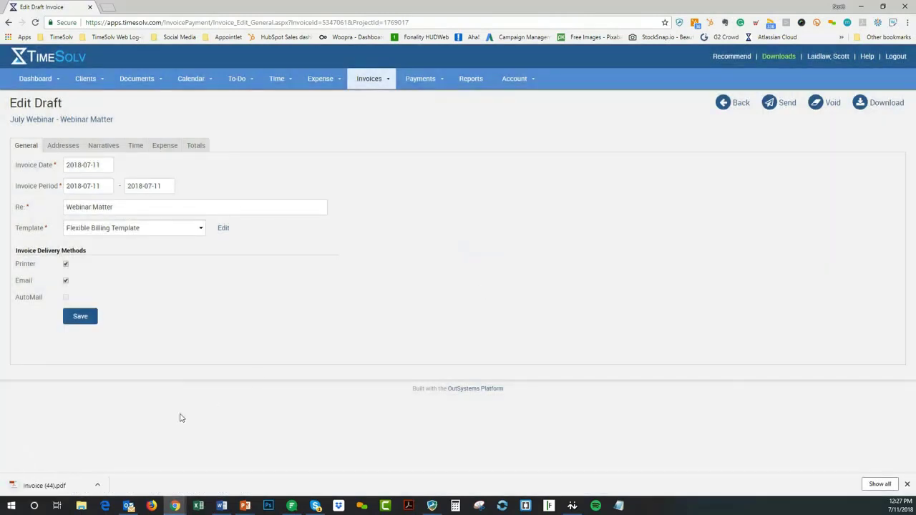
{"action": "left_click", "coordinate": [61, 486]}
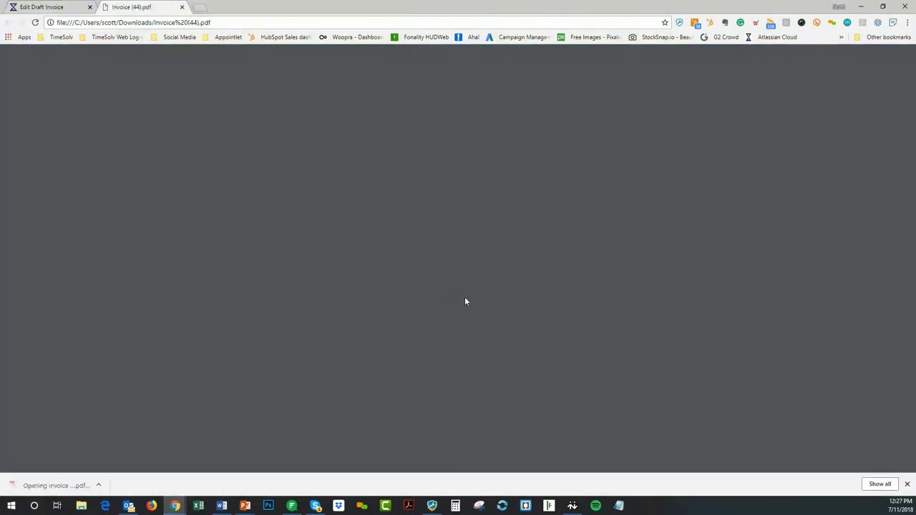
{"action": "scroll", "coordinate": [492, 308], "scroll_direction": "down", "scroll_amount": 8}
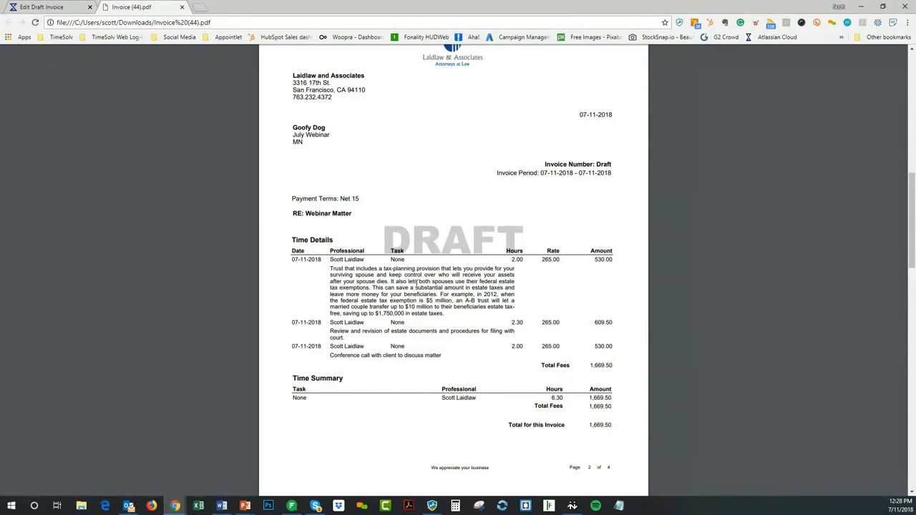
- Review the Flexible Billing Template's time settings against the time details in the downloaded PDF, and close the template unchanged
{"action": "left_click", "coordinate": [44, 7]}
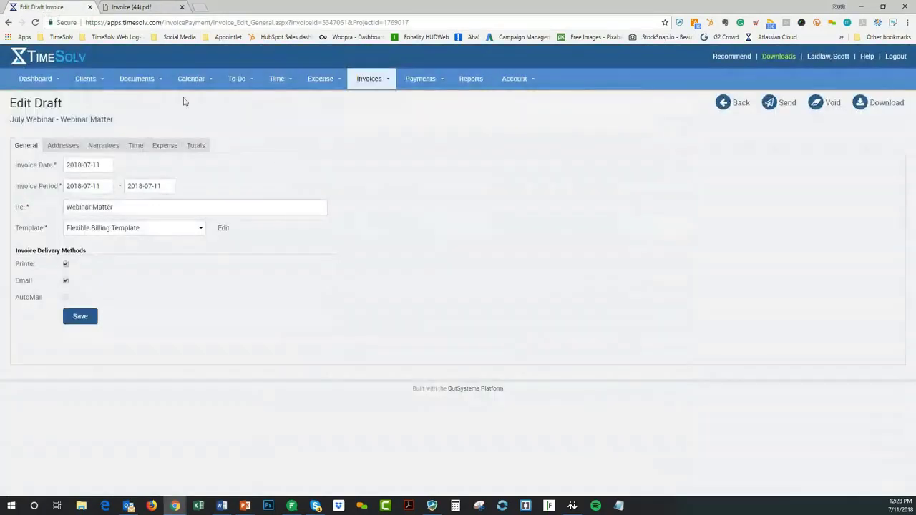
{"action": "left_click", "coordinate": [224, 229]}
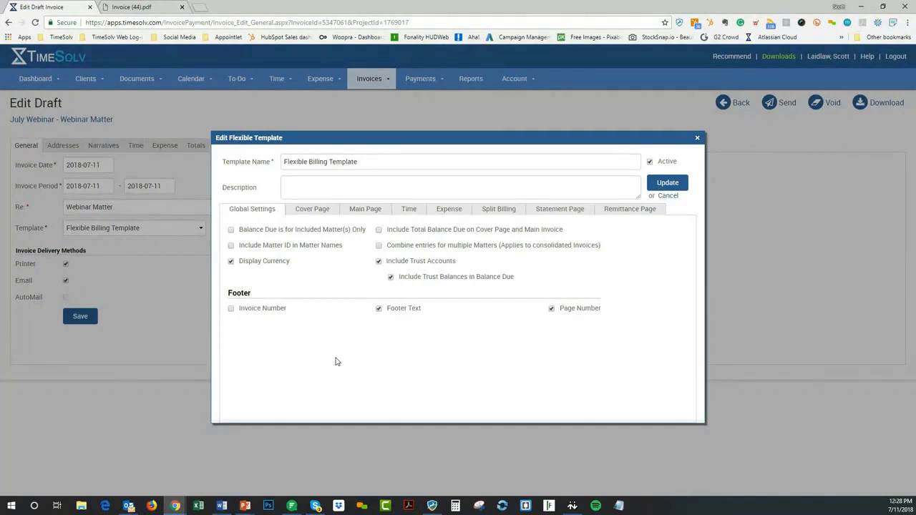
{"action": "left_click", "coordinate": [146, 8]}
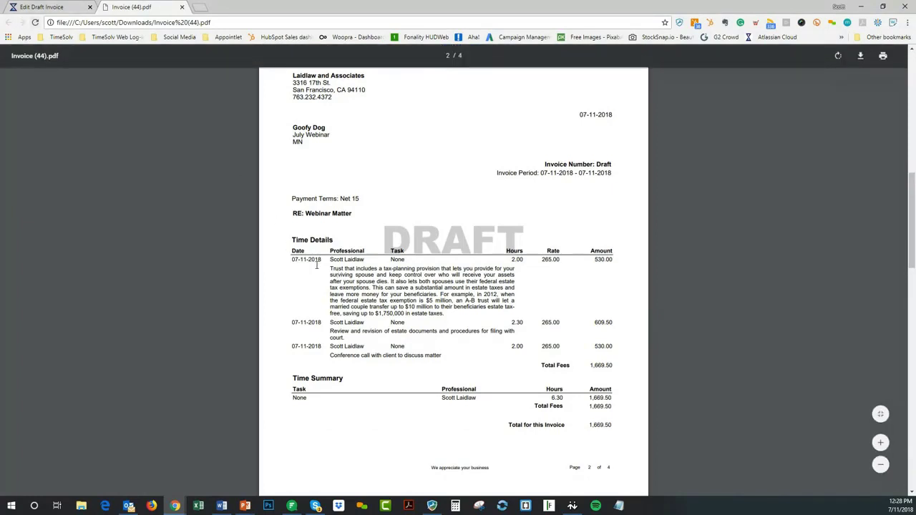
{"action": "left_click_drag", "start_coordinate": [332, 277], "coordinate": [364, 269]}
{"action": "left_click", "coordinate": [36, 7]}
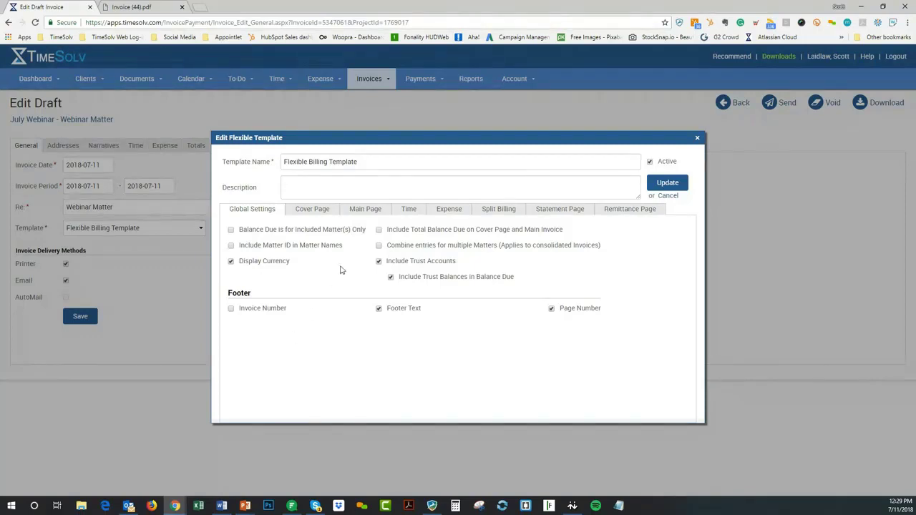
{"action": "left_click", "coordinate": [403, 212]}
{"action": "scroll", "coordinate": [366, 296], "scroll_direction": "down", "scroll_amount": 1}
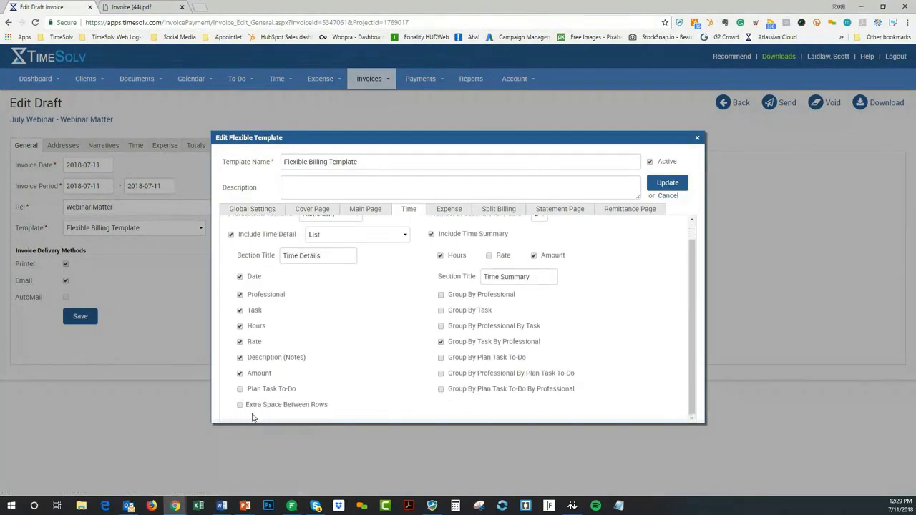
{"action": "scroll", "coordinate": [600, 268], "scroll_direction": "up", "scroll_amount": 1}
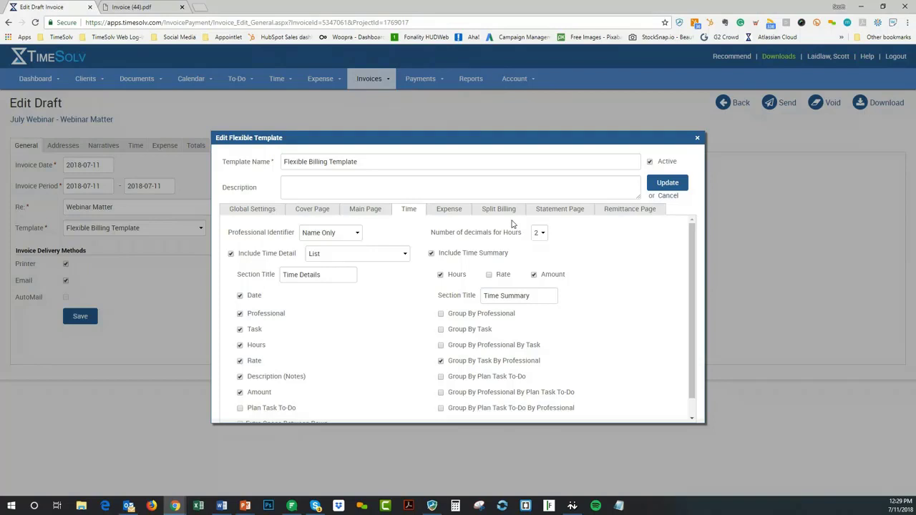
{"action": "left_click", "coordinate": [697, 138]}
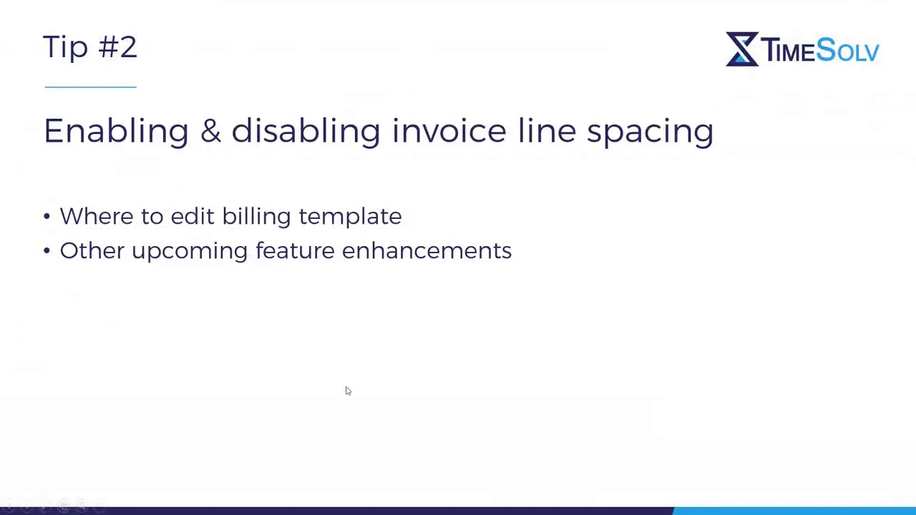
{"action": "left_click", "coordinate": [349, 390]}
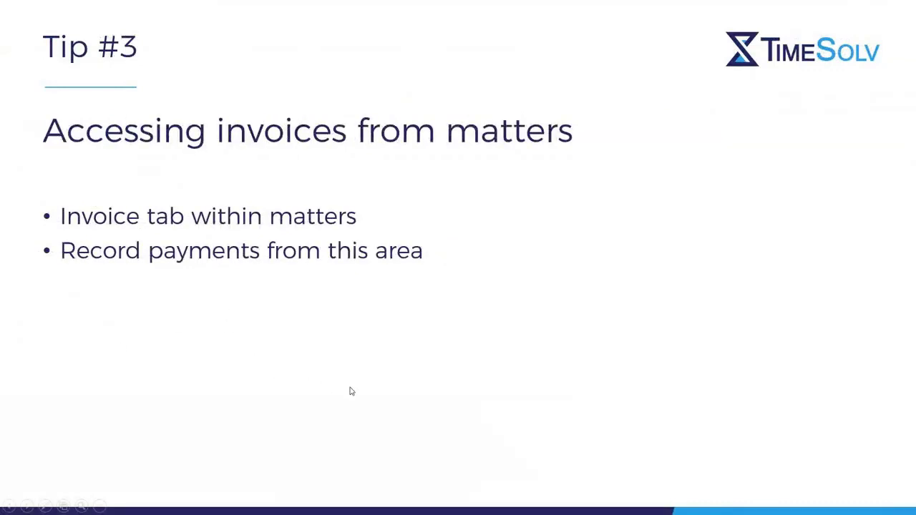
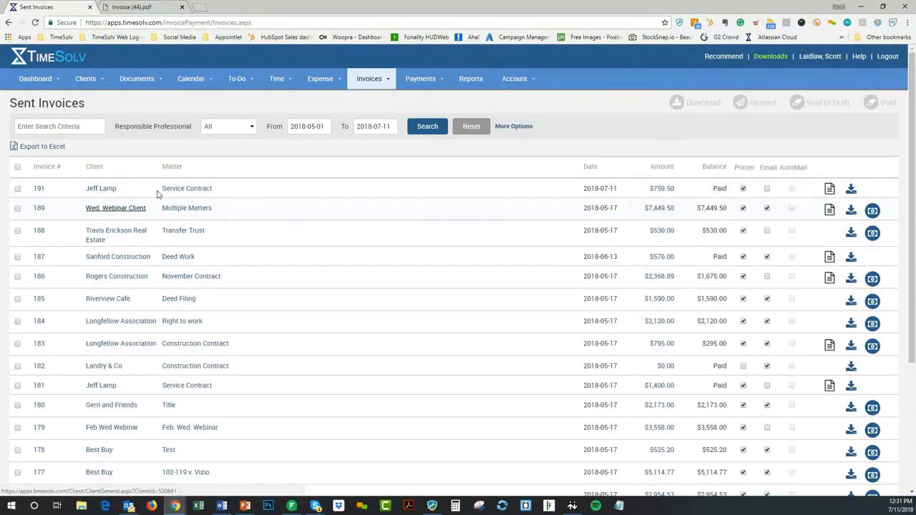
- Open Wed. Webinar Matter from the clients and matters list and show its invoices
{"action": "left_click", "coordinate": [93, 98]}
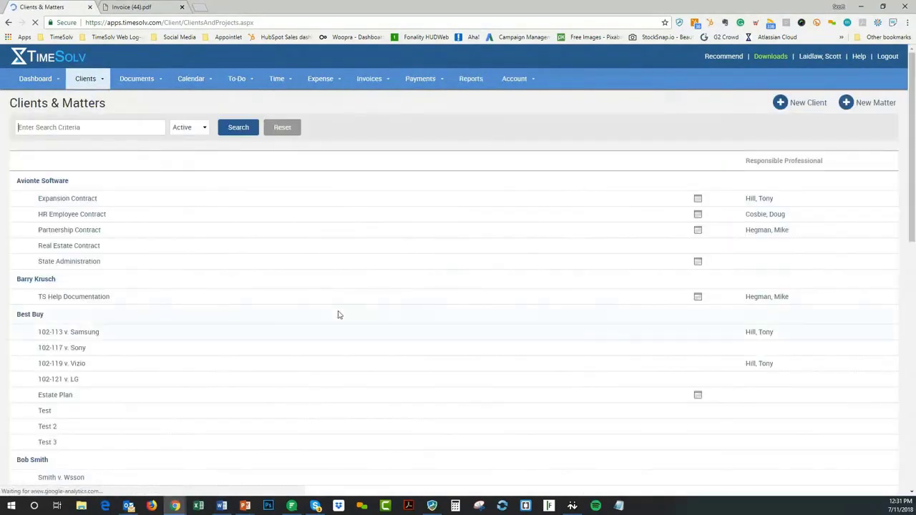
{"action": "scroll", "coordinate": [339, 313], "scroll_direction": "down", "scroll_amount": 15}
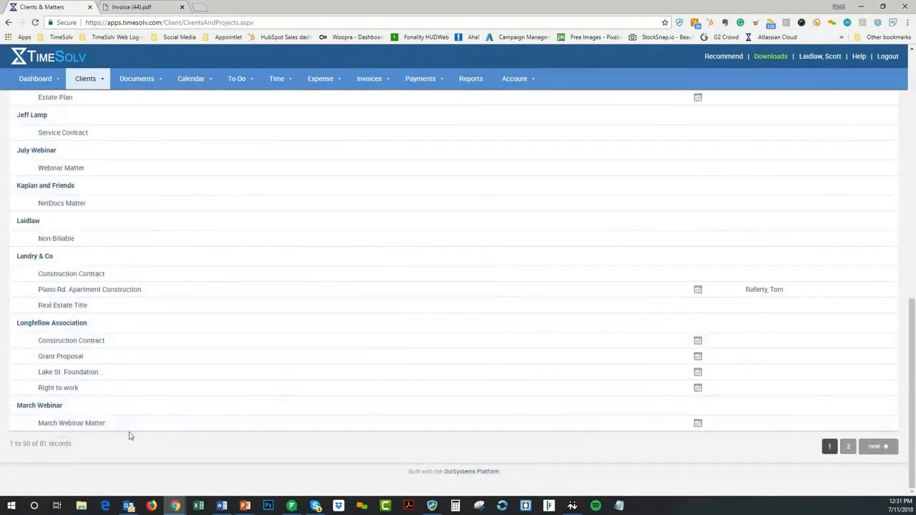
{"action": "left_click", "coordinate": [848, 447]}
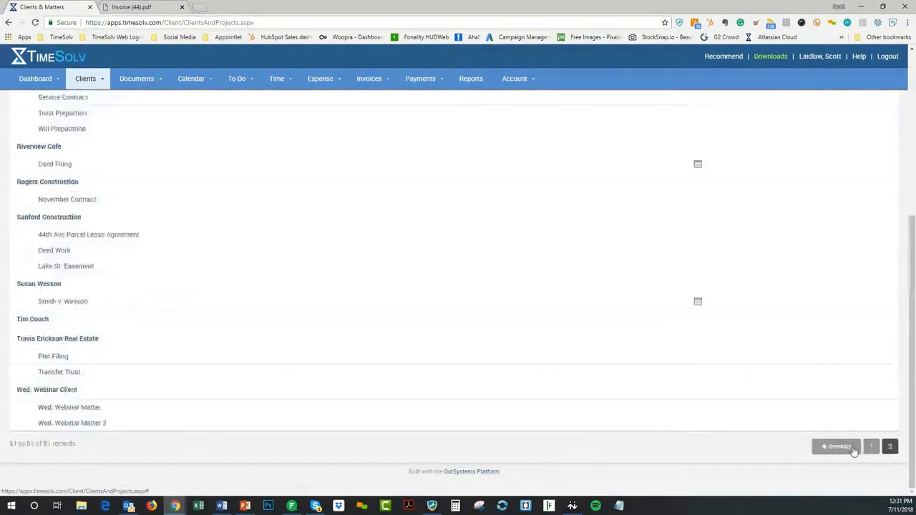
{"action": "left_click", "coordinate": [73, 408]}
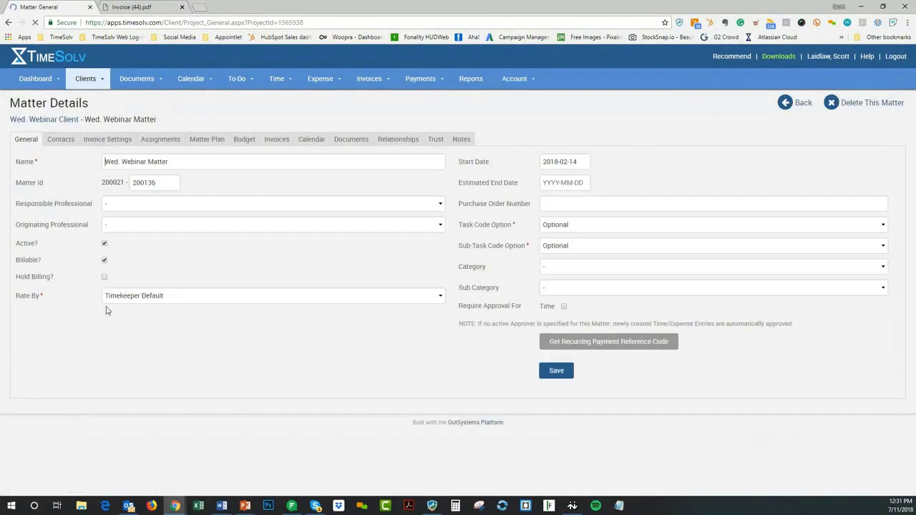
{"action": "left_click", "coordinate": [274, 141]}
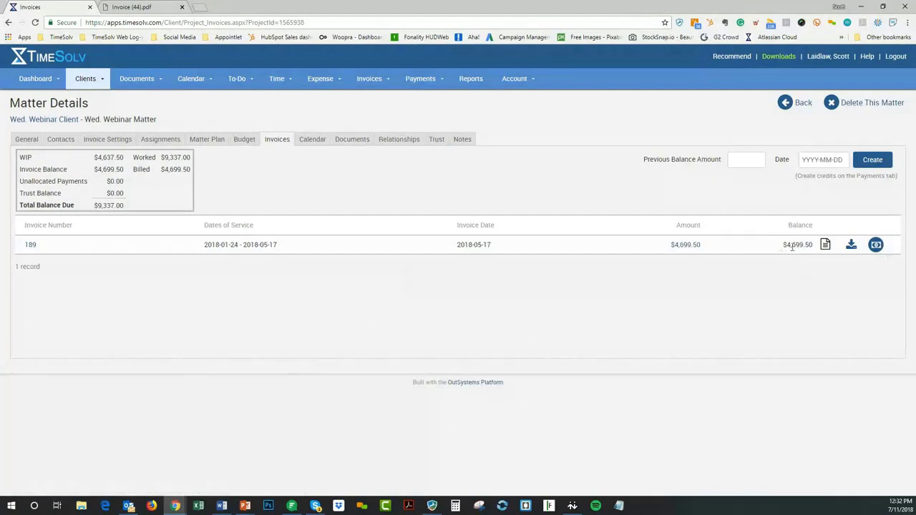
- Open the payment form for Wed. Webinar Matter's invoice and look at its payment method and amount fields
{"action": "left_click", "coordinate": [876, 246]}
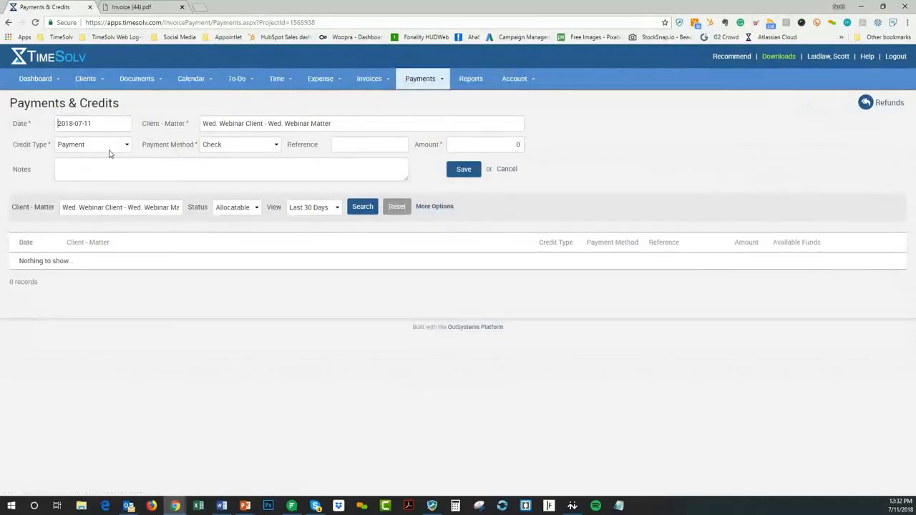
{"action": "left_click", "coordinate": [255, 148]}
{"action": "left_click", "coordinate": [256, 150]}
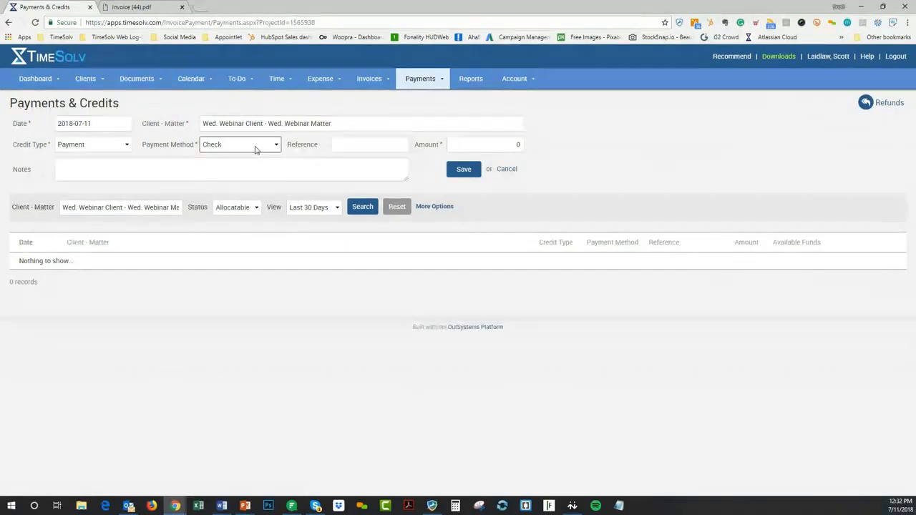
{"action": "left_click", "coordinate": [490, 145]}
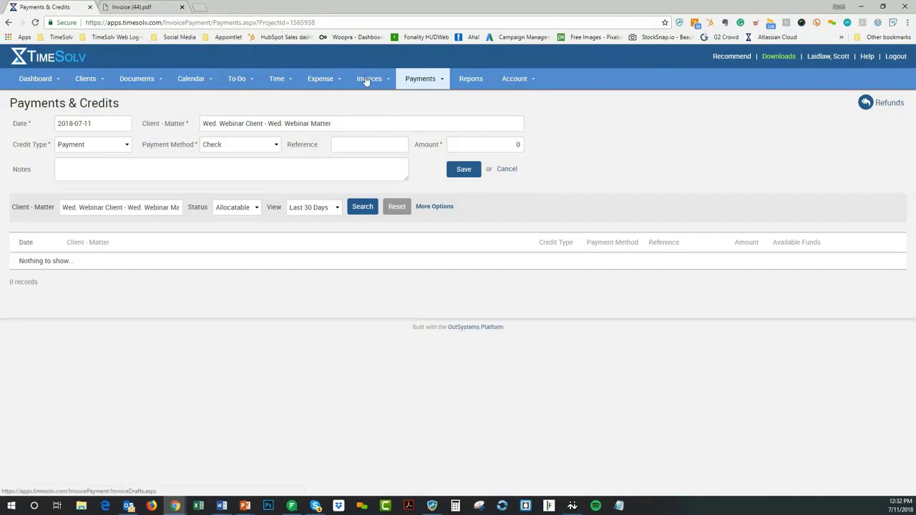
- Search the sent invoices for "wednesday" with the date range starting from 2017-05-01
{"action": "mouse_move", "coordinate": [368, 79]}
{"action": "left_click", "coordinate": [371, 114]}
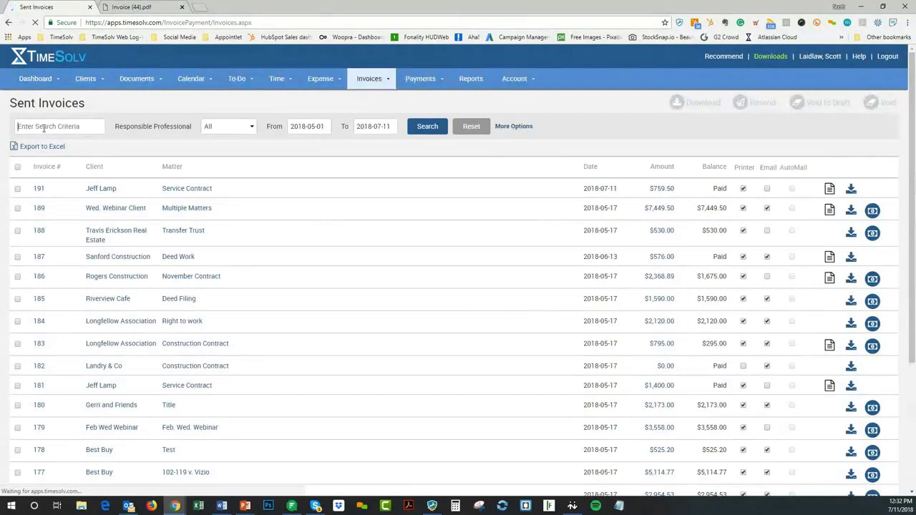
{"action": "type", "text": "wednesday"}
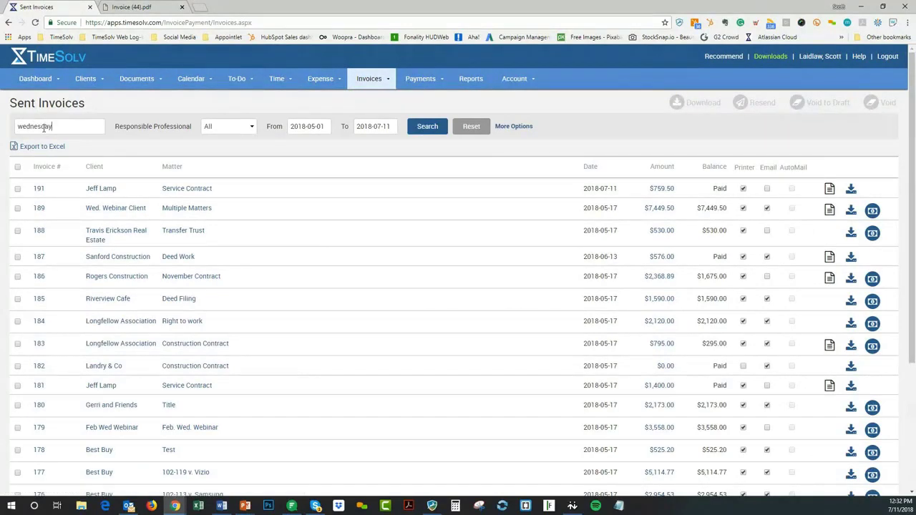
{"action": "left_click", "coordinate": [318, 127]}
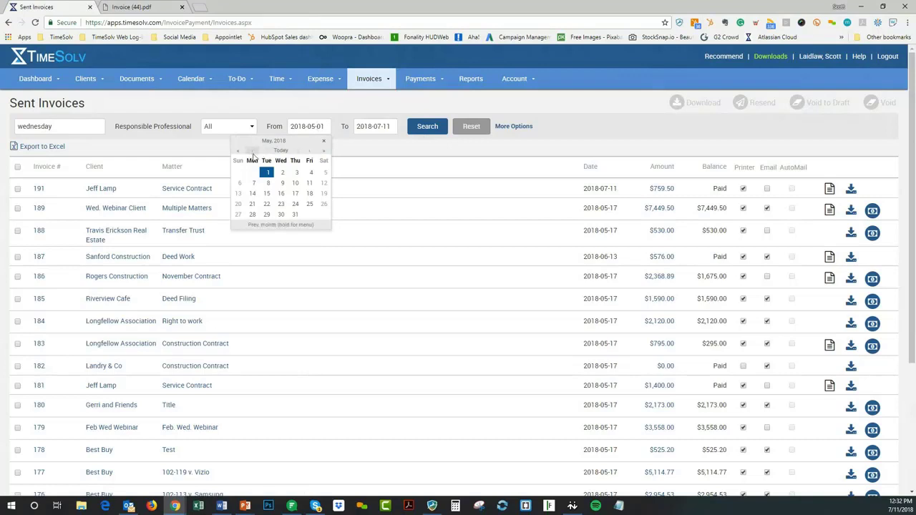
{"action": "left_click", "coordinate": [237, 151]}
{"action": "left_click", "coordinate": [429, 125]}
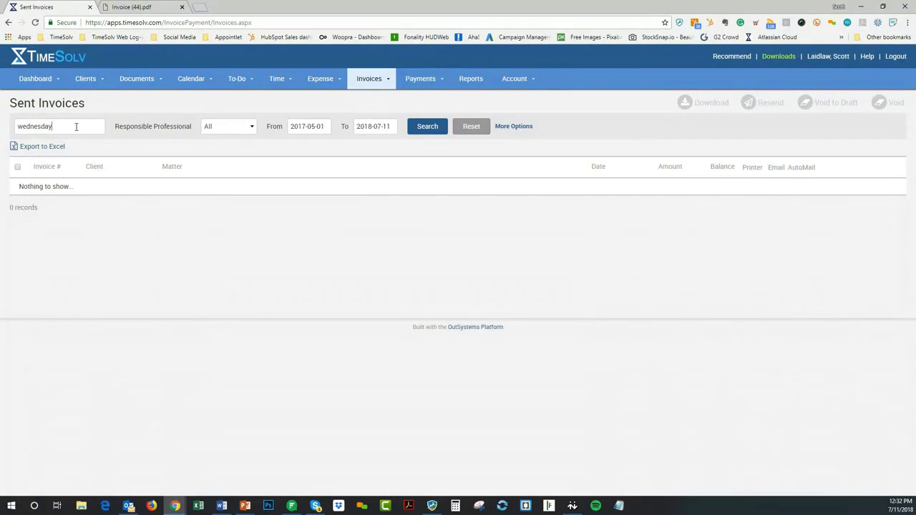
- Search the sent invoices for "wednesday webinar" with the extra filter options shown and the type kept at All
{"action": "left_click", "coordinate": [76, 126]}
{"action": "type", "text": "wednesday webinar"}
{"action": "left_click", "coordinate": [513, 128]}
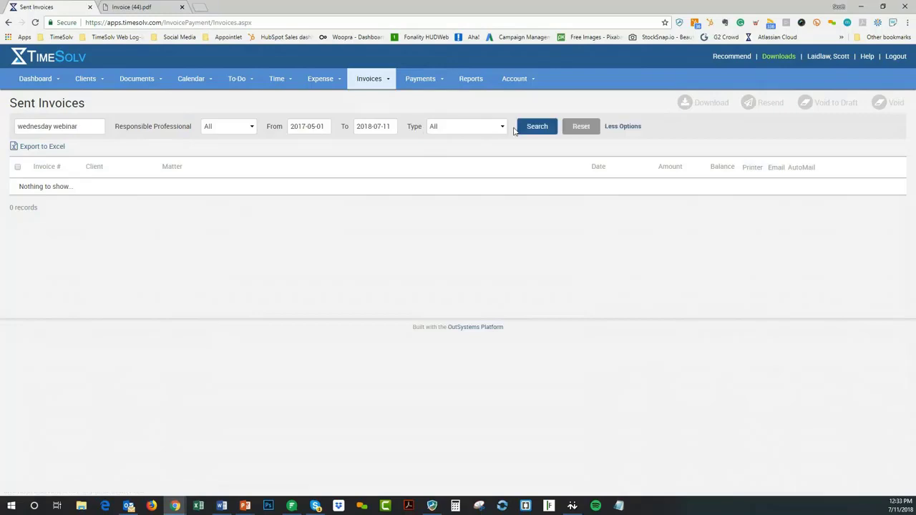
{"action": "left_click", "coordinate": [480, 130]}
{"action": "left_click", "coordinate": [480, 131]}
{"action": "left_click", "coordinate": [537, 130]}
- Search the sent invoices by the word "client" and again by the word "webinar"
{"action": "left_click", "coordinate": [89, 122]}
{"action": "left_click_drag", "start_coordinate": [85, 125], "coordinate": [4, 126]}
{"action": "key", "text": "BackSpace"}
{"action": "type", "text": "client"}
{"action": "key", "text": "Return"}
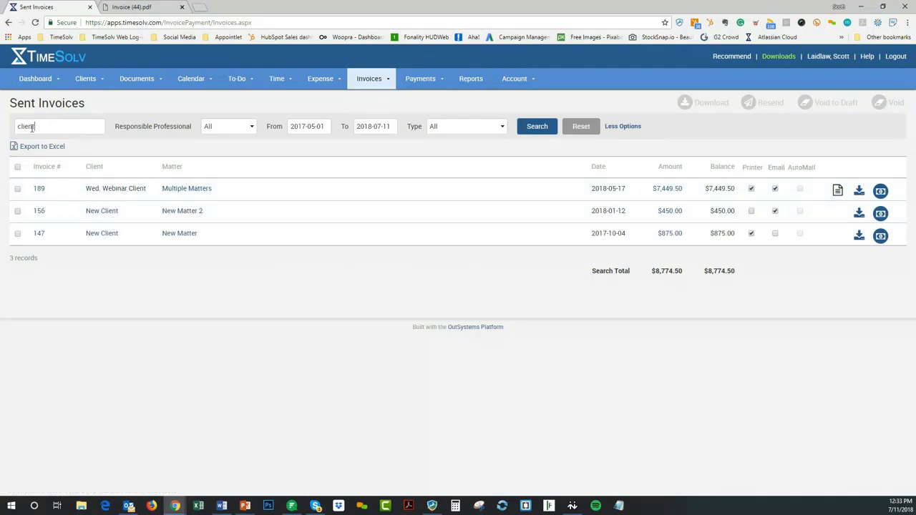
{"action": "left_click_drag", "start_coordinate": [31, 128], "coordinate": [16, 127]}
{"action": "type", "text": "webinar"}
{"action": "left_click", "coordinate": [536, 126]}
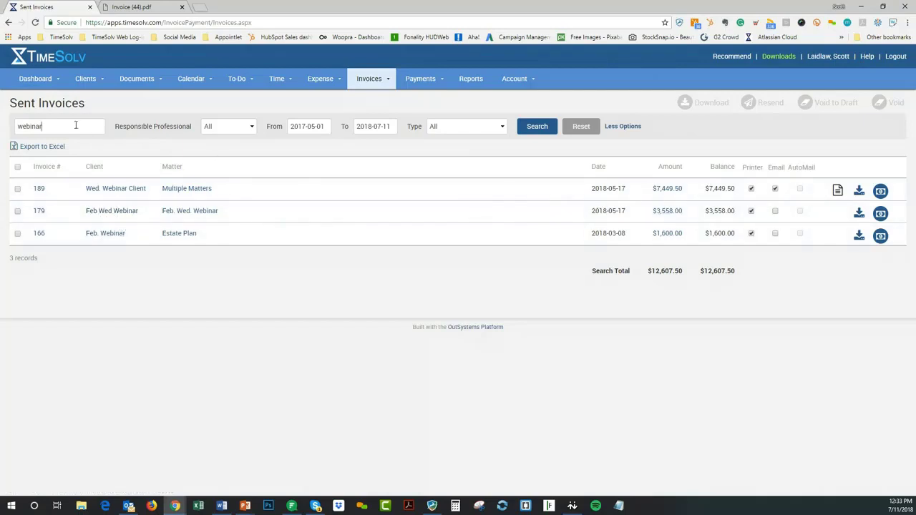
- Search the sent invoices for the client "best buy" and again for the matter keyword "samsung"
{"action": "double_click", "coordinate": [54, 126]}
{"action": "key", "text": "BackSpace"}
{"action": "type", "text": "best buy"}
{"action": "left_click", "coordinate": [533, 129]}
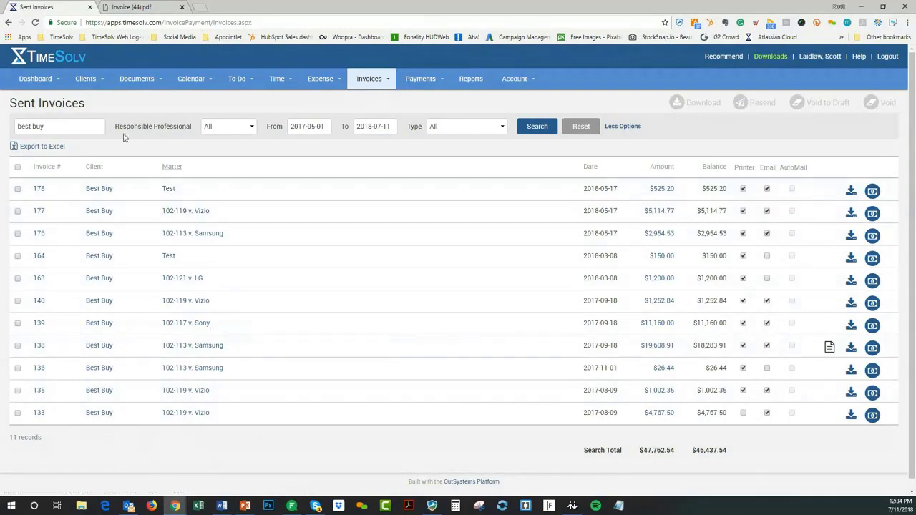
{"action": "left_click_drag", "start_coordinate": [60, 127], "coordinate": [13, 135]}
{"action": "type", "text": "samsung"}
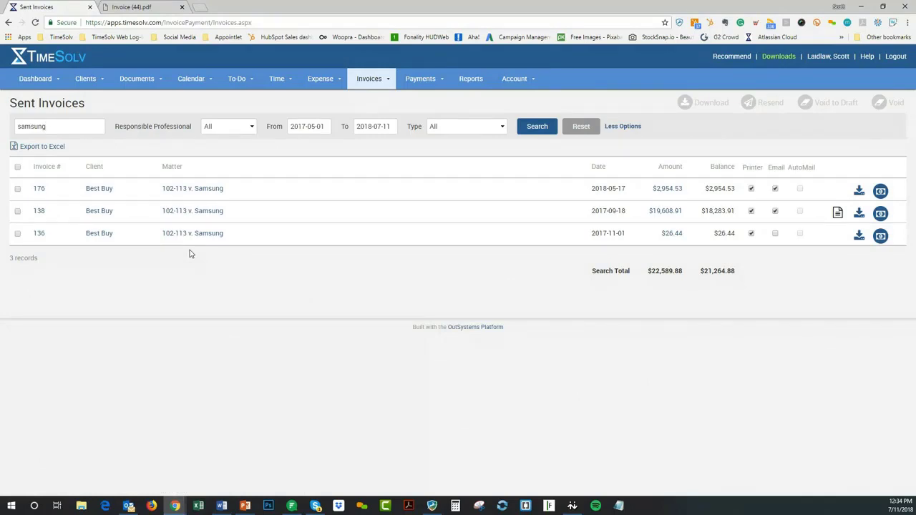
- Open the clients and matters list, and advance the presentation to the Tip #4 slide on invoice autopay with Trust accounts
{"action": "mouse_move", "coordinate": [87, 80]}
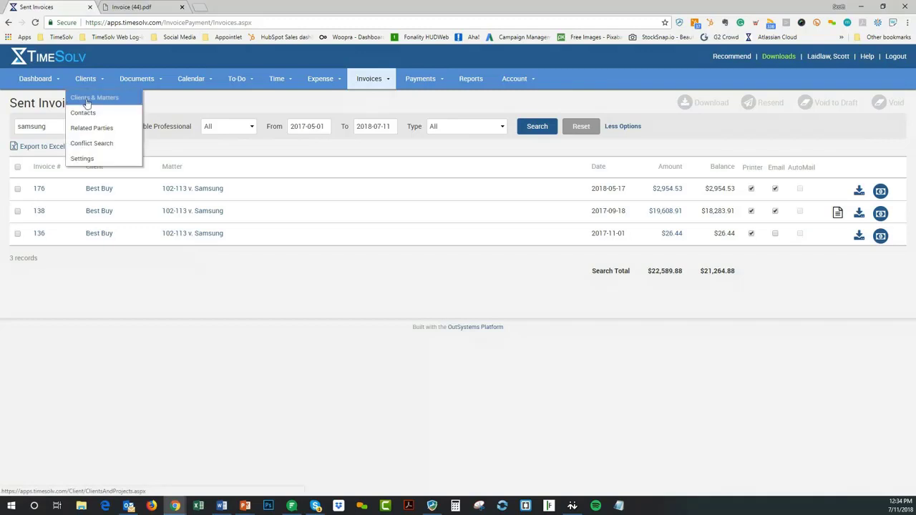
{"action": "left_click", "coordinate": [87, 100]}
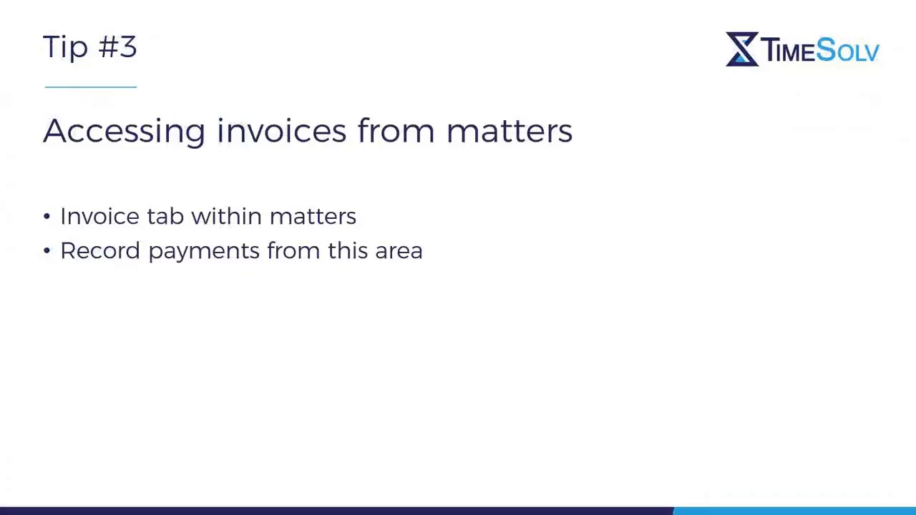
{"action": "left_click", "coordinate": [232, 383]}
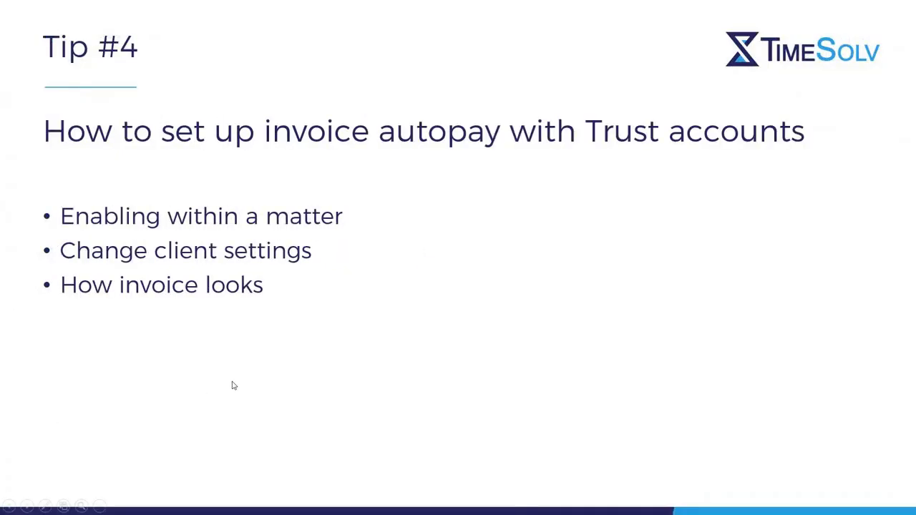
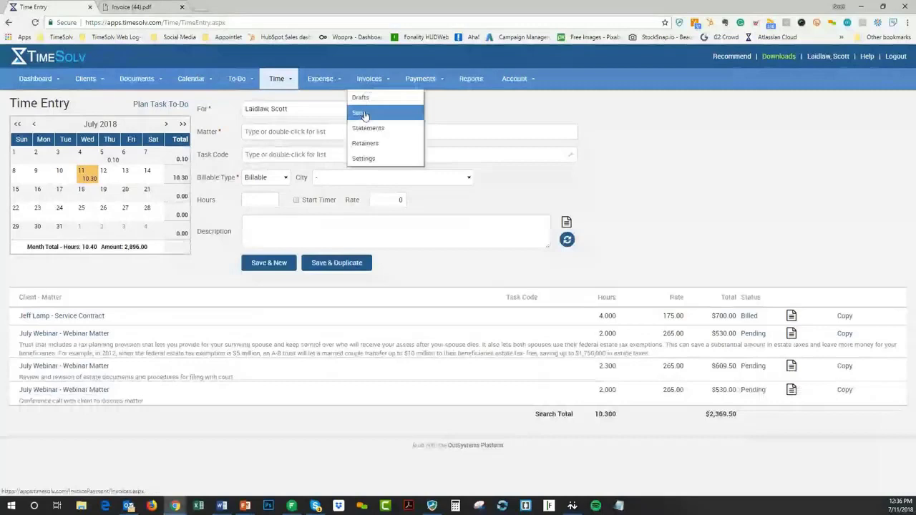
- List all sent invoices with the search criteria cleared, and search them for "july"
{"action": "left_click", "coordinate": [364, 115]}
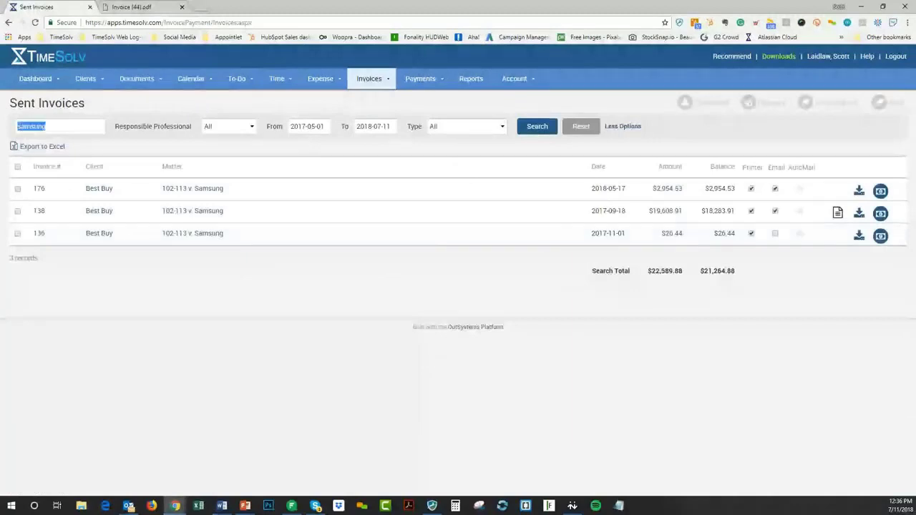
{"action": "key", "text": "BackSpace"}
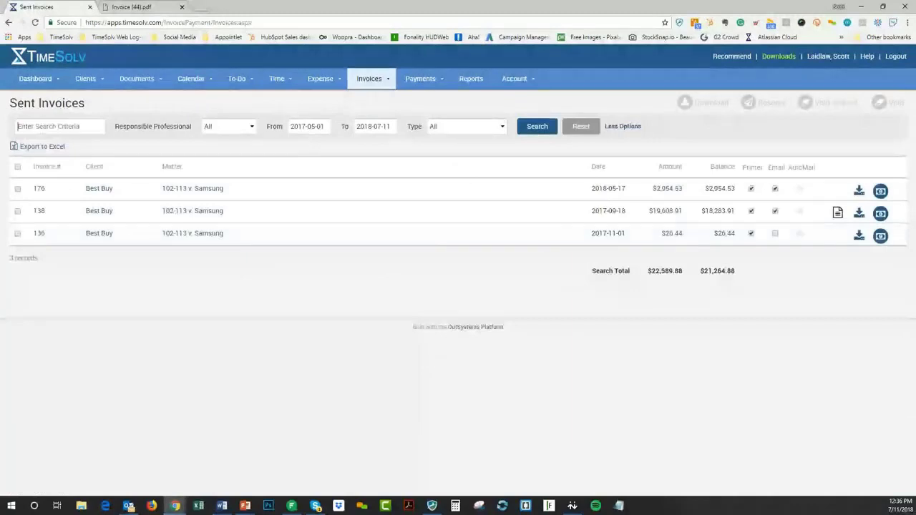
{"action": "left_click", "coordinate": [541, 129]}
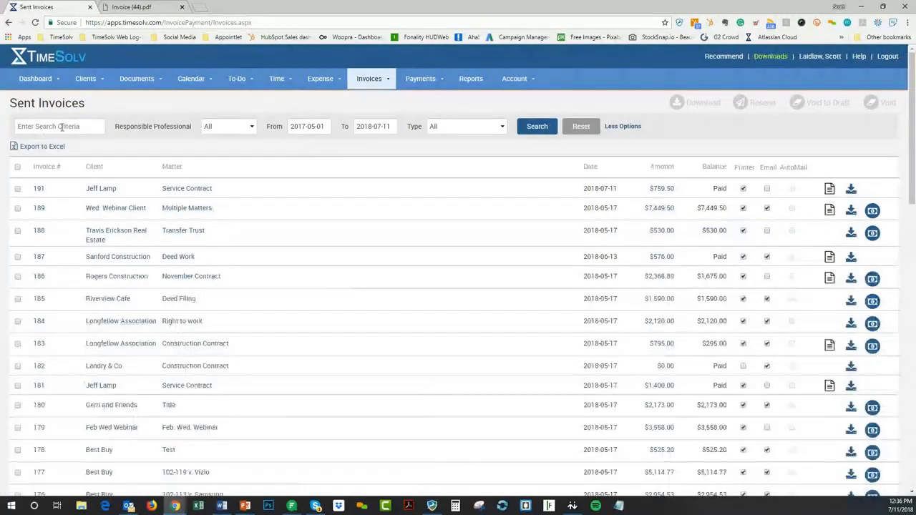
{"action": "left_click", "coordinate": [62, 126]}
{"action": "type", "text": "july"}
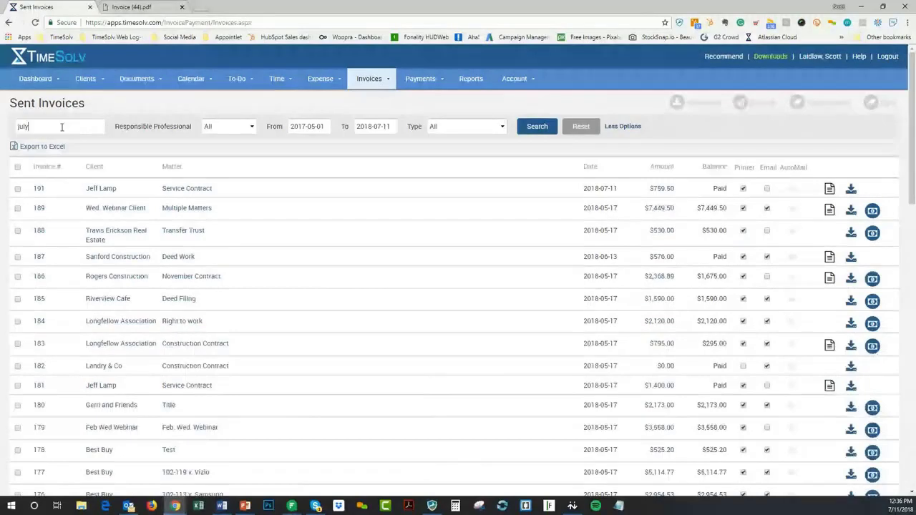
{"action": "left_click", "coordinate": [533, 129]}
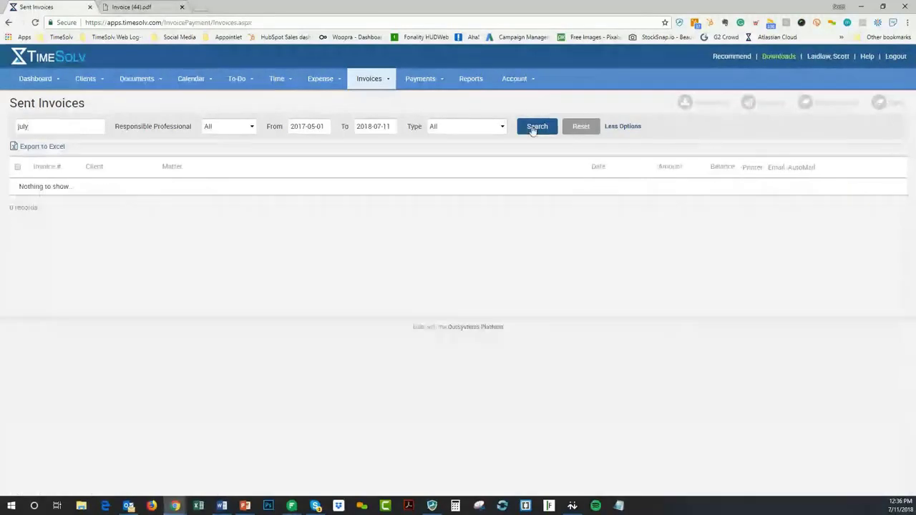
- Review the draft invoices list and check the status of the July Webinar time entries
{"action": "left_click", "coordinate": [376, 82]}
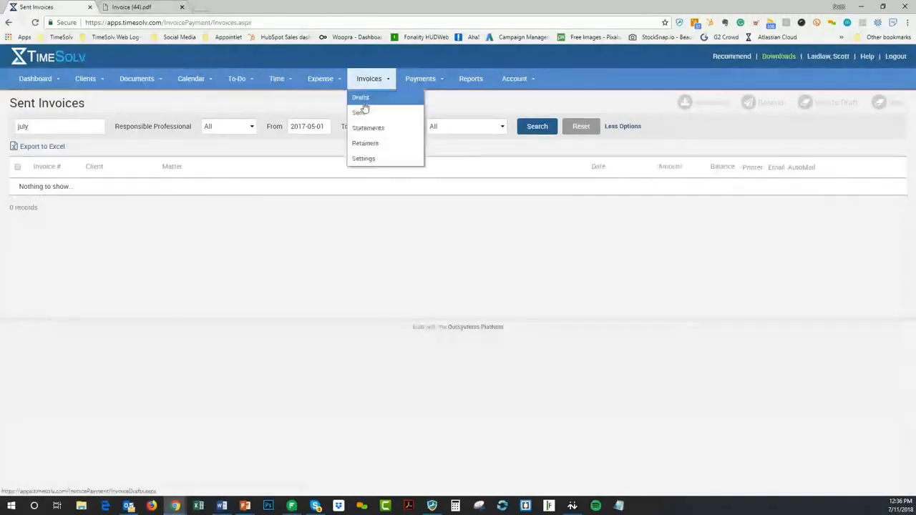
{"action": "left_click", "coordinate": [366, 102]}
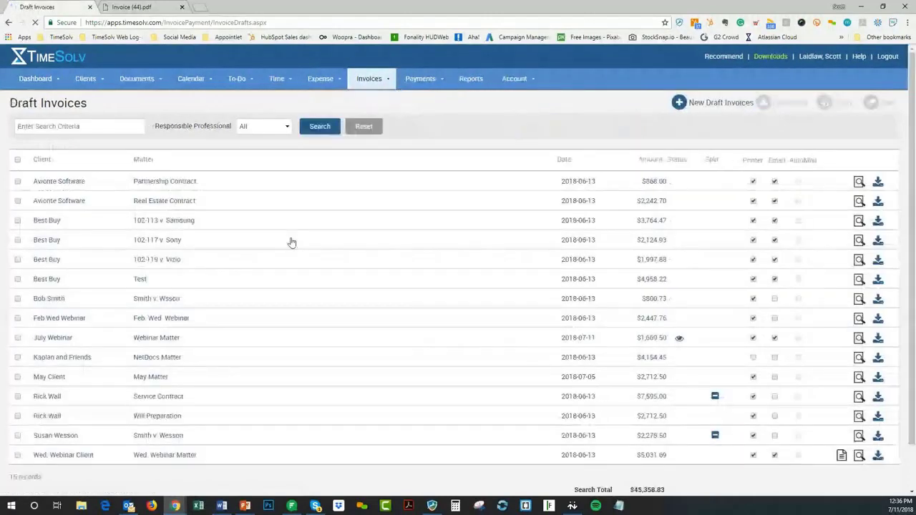
{"action": "mouse_move", "coordinate": [276, 79]}
{"action": "left_click", "coordinate": [284, 100]}
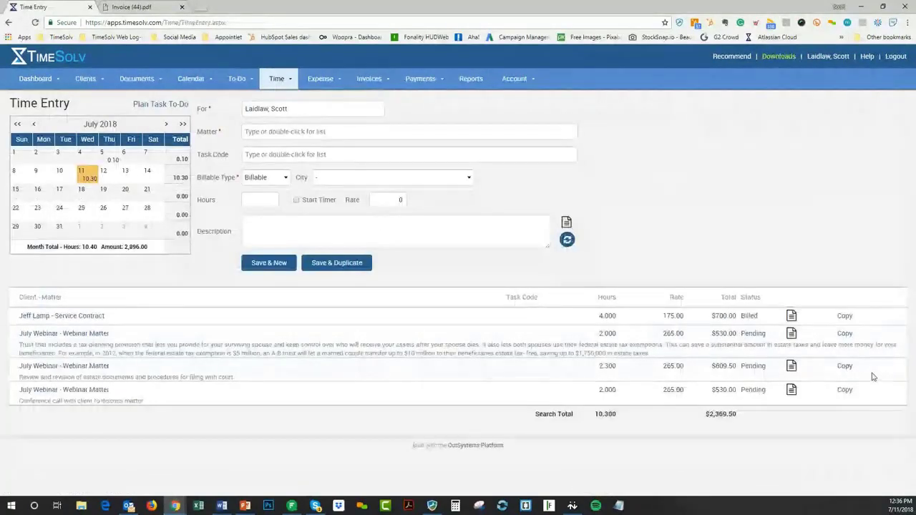
{"action": "mouse_move", "coordinate": [760, 370]}
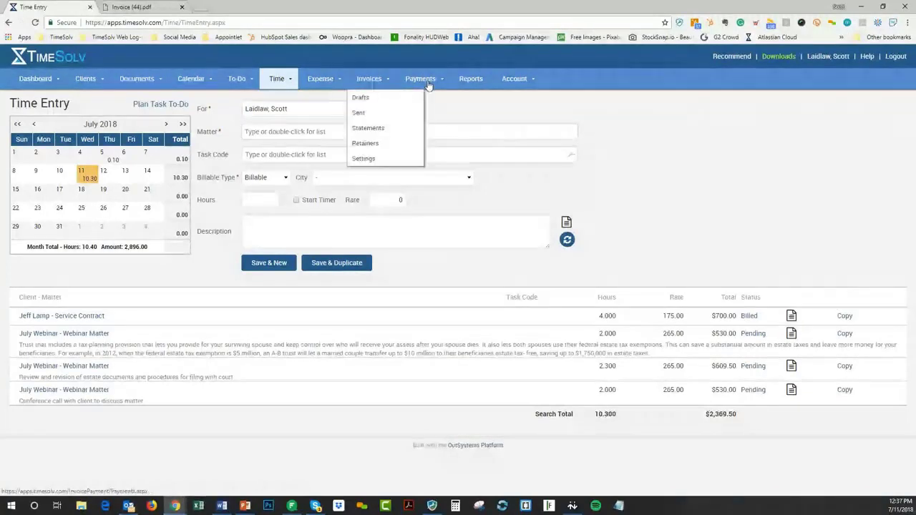
- Try to save a check payment for July Webinar - Webinar Matter without entering an amount
{"action": "mouse_move", "coordinate": [428, 85]}
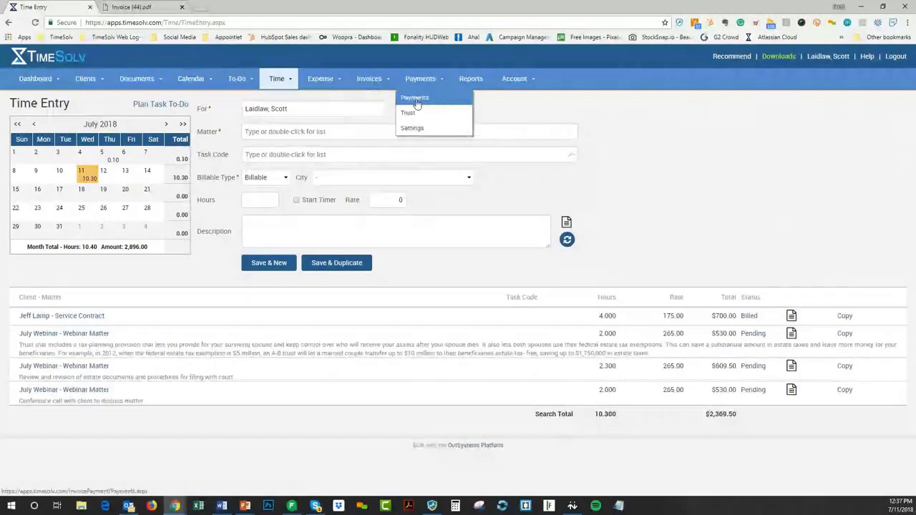
{"action": "left_click", "coordinate": [415, 100]}
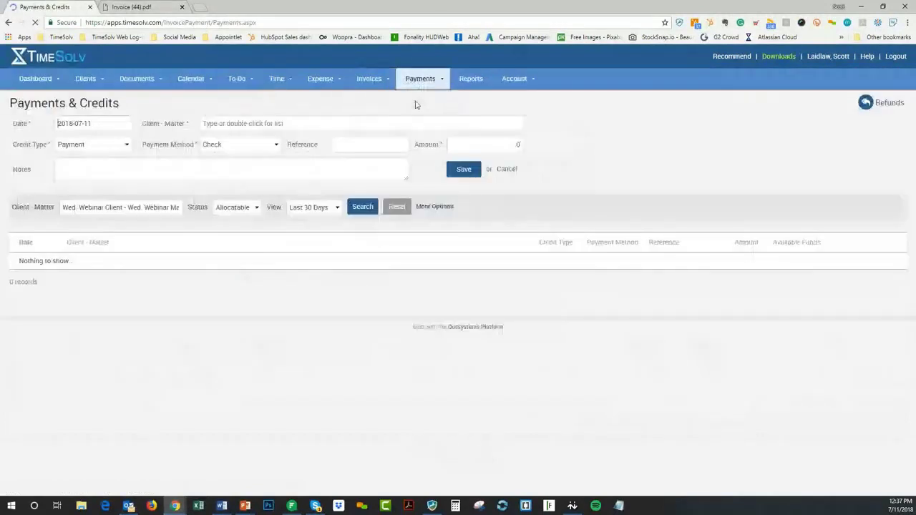
{"action": "left_click", "coordinate": [251, 122]}
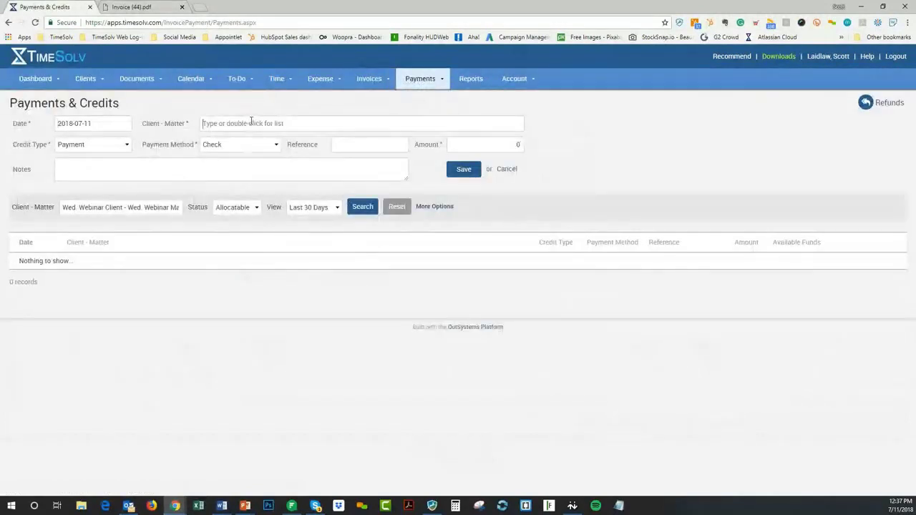
{"action": "type", "text": "july we"}
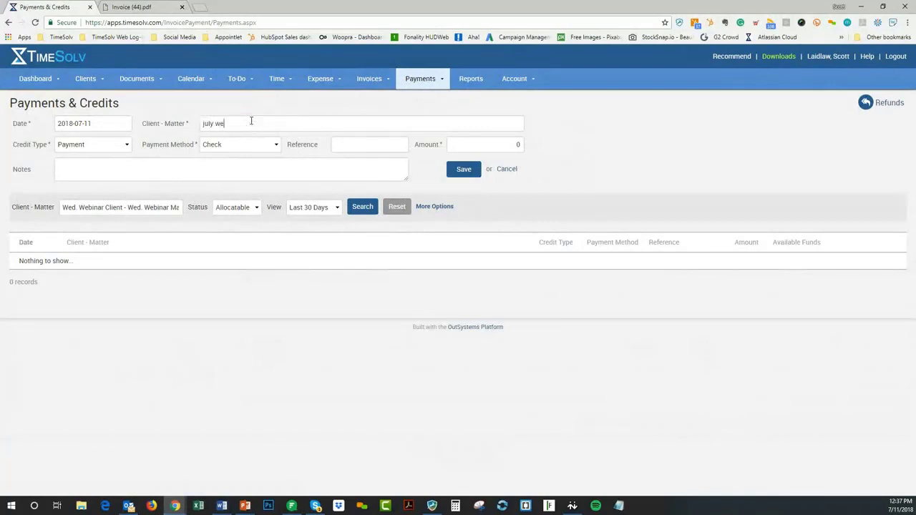
{"action": "type", "text": "binar"}
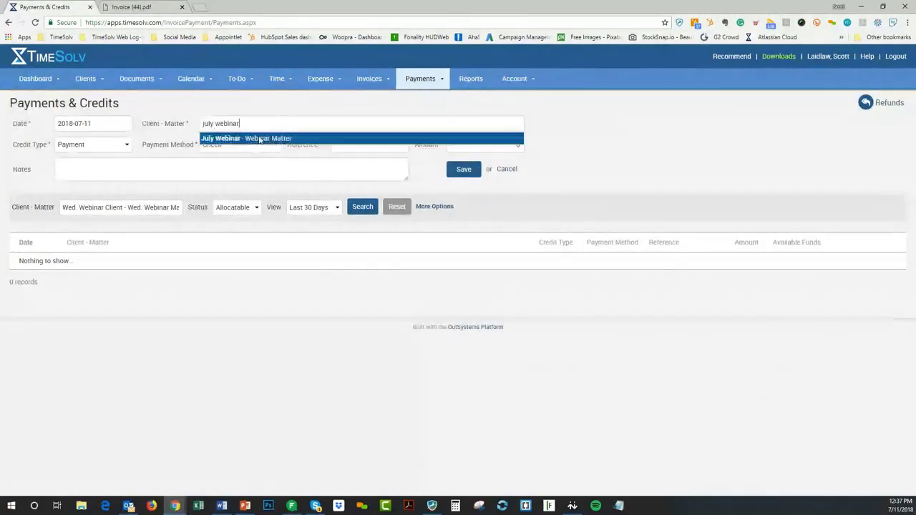
{"action": "key", "text": "Return"}
{"action": "left_click", "coordinate": [466, 170]}
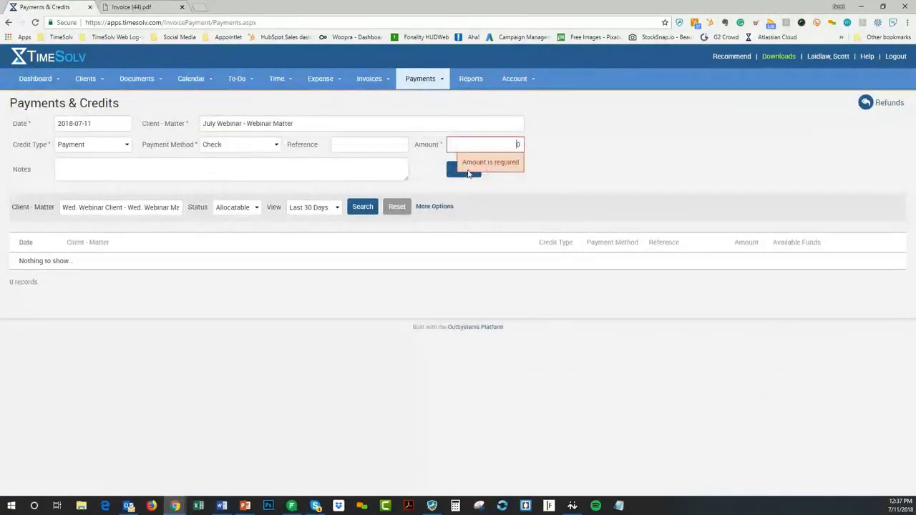
{"action": "left_click_drag", "start_coordinate": [613, 187], "coordinate": [566, 170]}
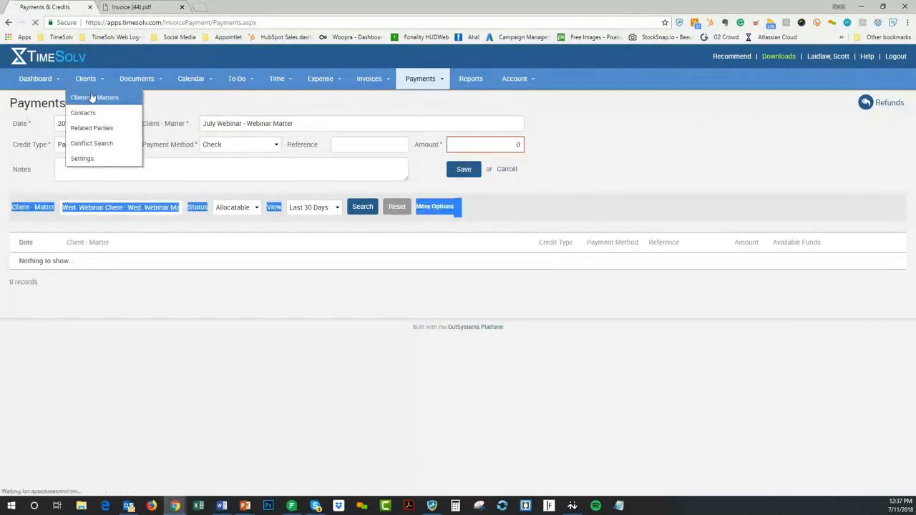
- Create a new client named July and open its matters
{"action": "left_click", "coordinate": [89, 97]}
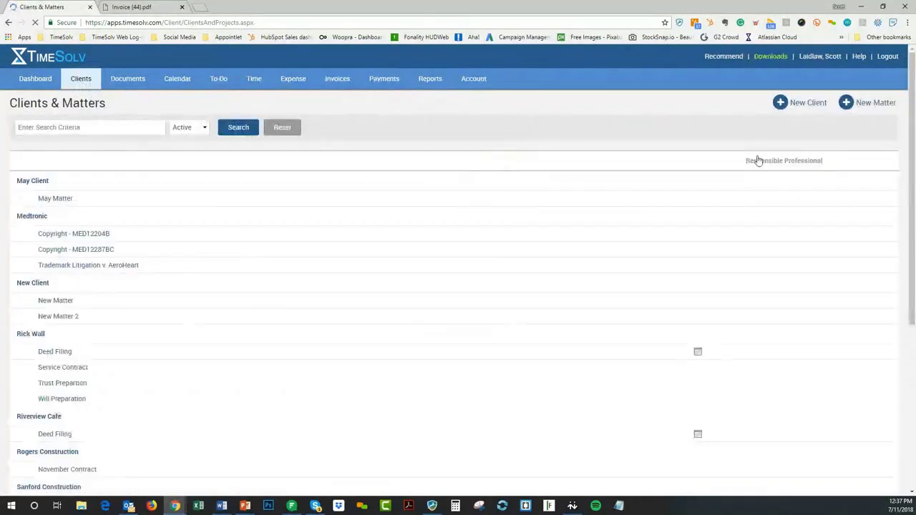
{"action": "left_click", "coordinate": [801, 103]}
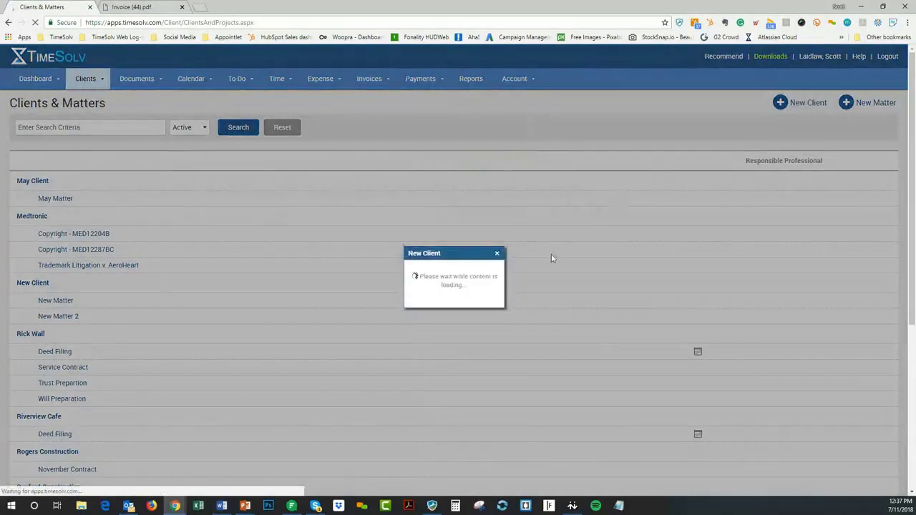
{"action": "left_click", "coordinate": [440, 262]}
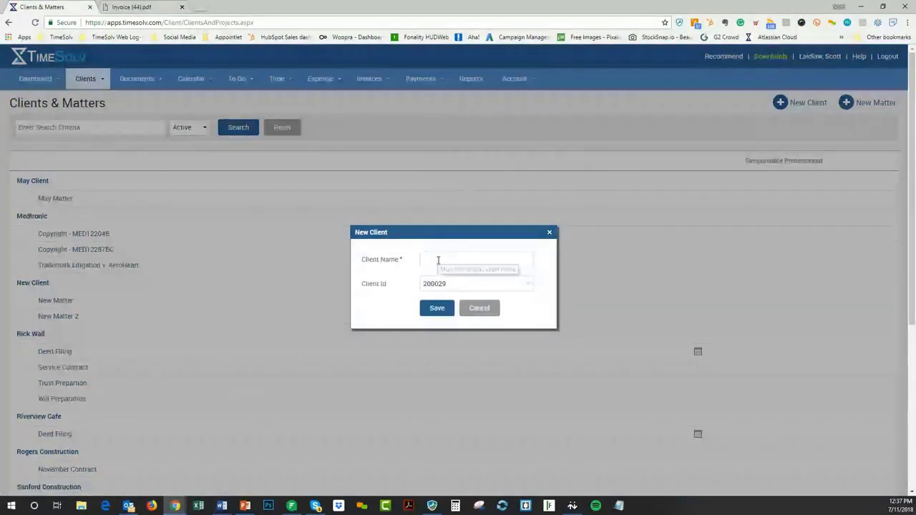
{"action": "type", "text": "July"}
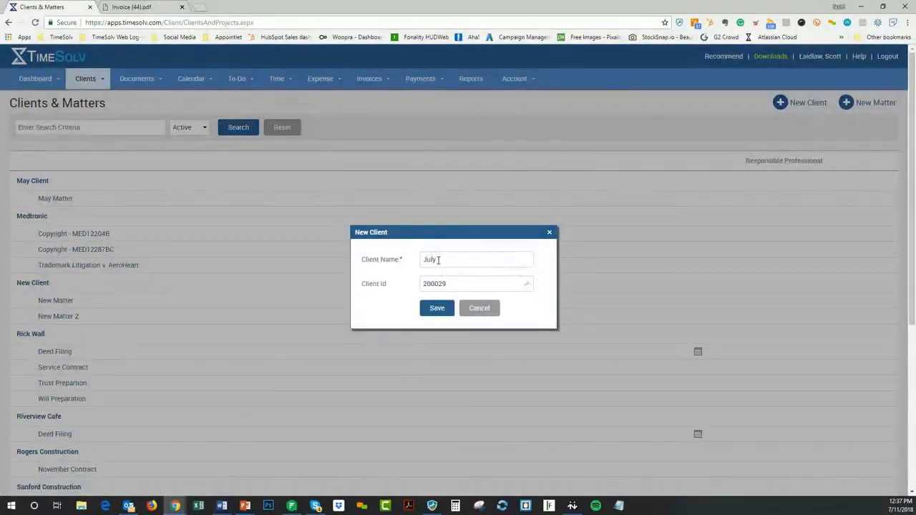
{"action": "left_click", "coordinate": [435, 307]}
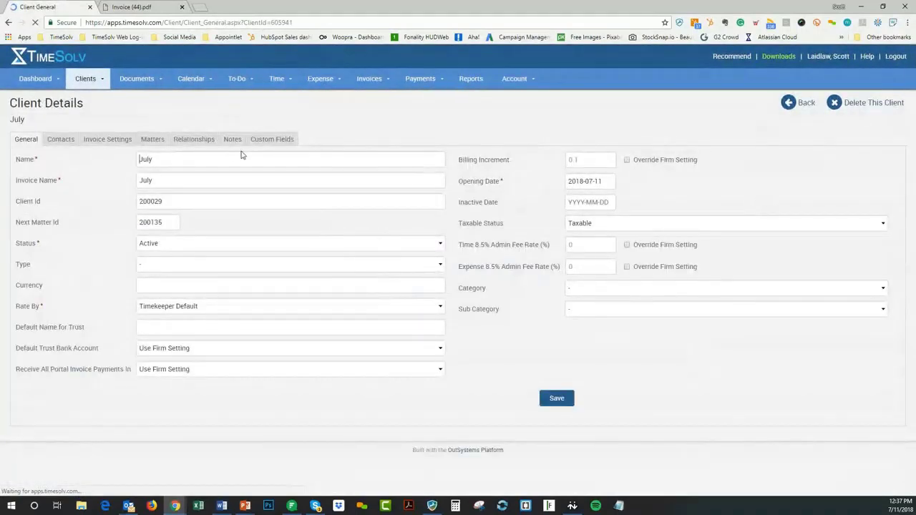
{"action": "left_click", "coordinate": [150, 140]}
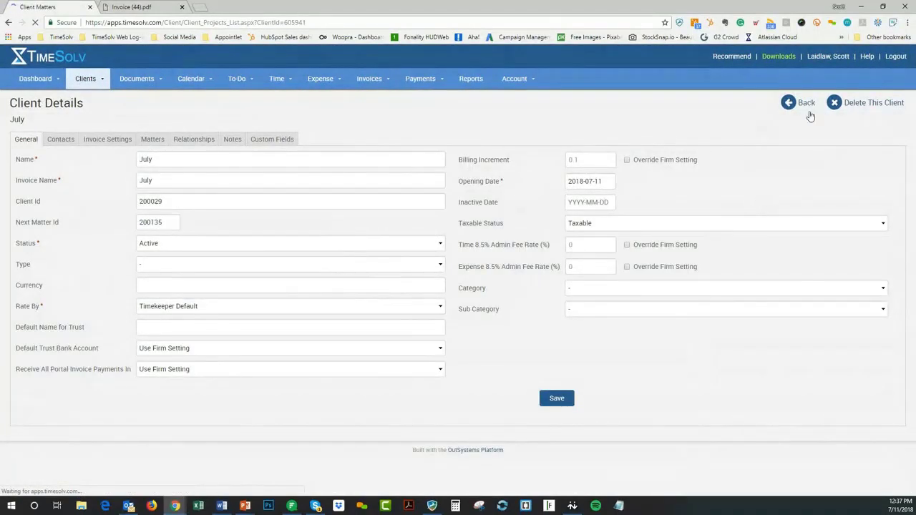
- Add a matter named Webinar to the July client and check the Enable Trust Accounting option in the payment settings
{"action": "left_click", "coordinate": [879, 162]}
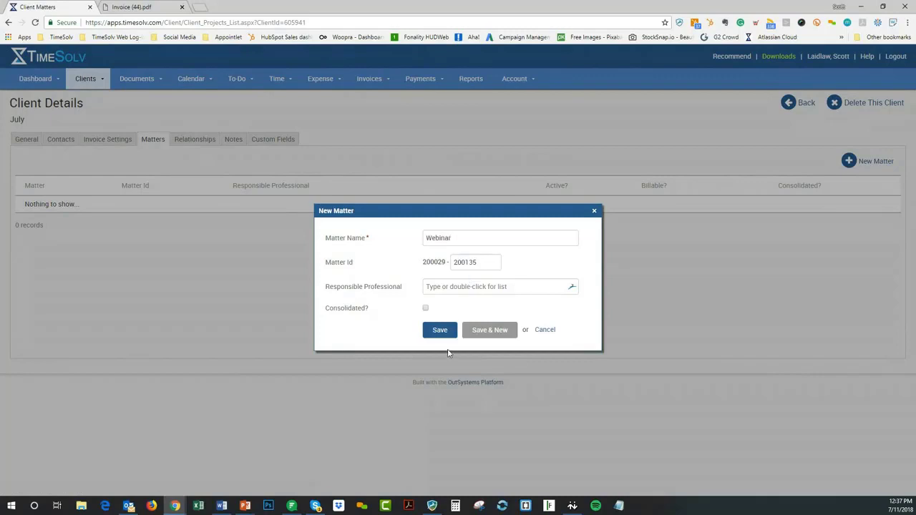
{"action": "left_click", "coordinate": [433, 334]}
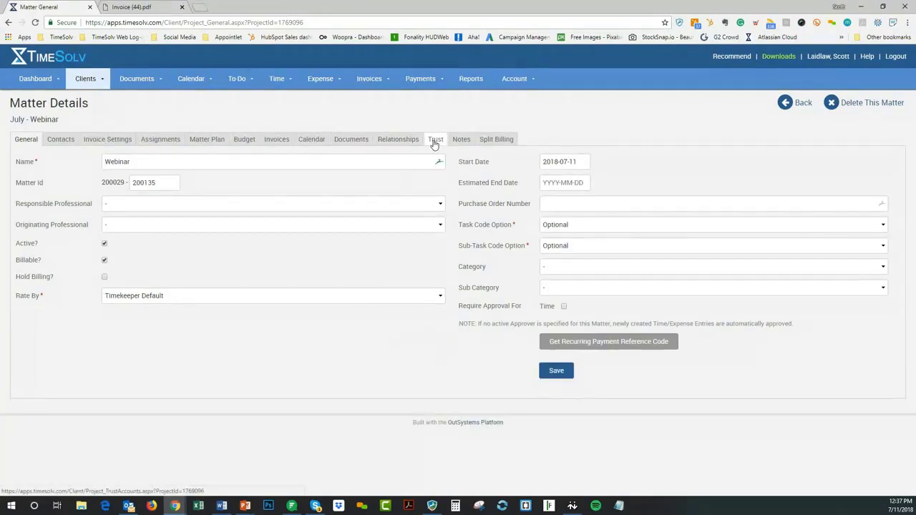
{"action": "mouse_move", "coordinate": [420, 79]}
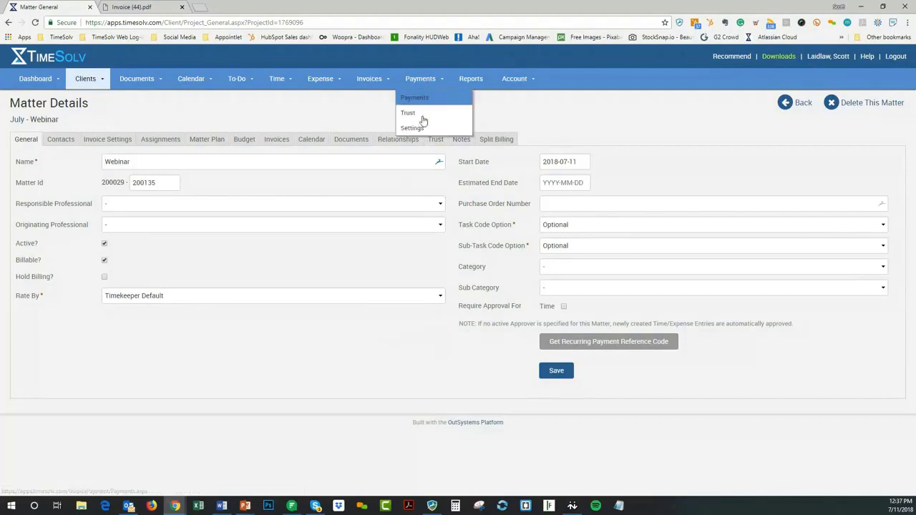
{"action": "left_click", "coordinate": [420, 133]}
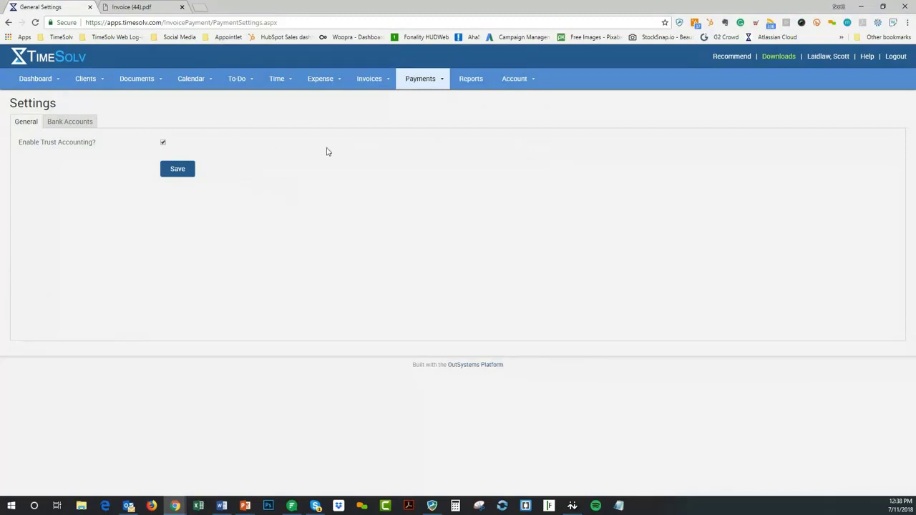
- Find the Webinar matter under the July client and view its trust accounts
{"action": "mouse_move", "coordinate": [86, 80]}
{"action": "left_click", "coordinate": [85, 97]}
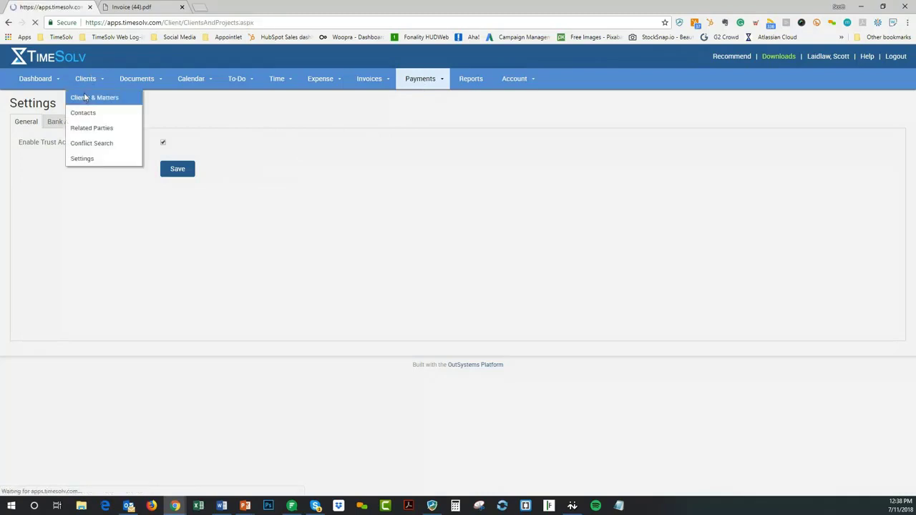
{"action": "scroll", "coordinate": [174, 265], "scroll_direction": "down", "scroll_amount": 5}
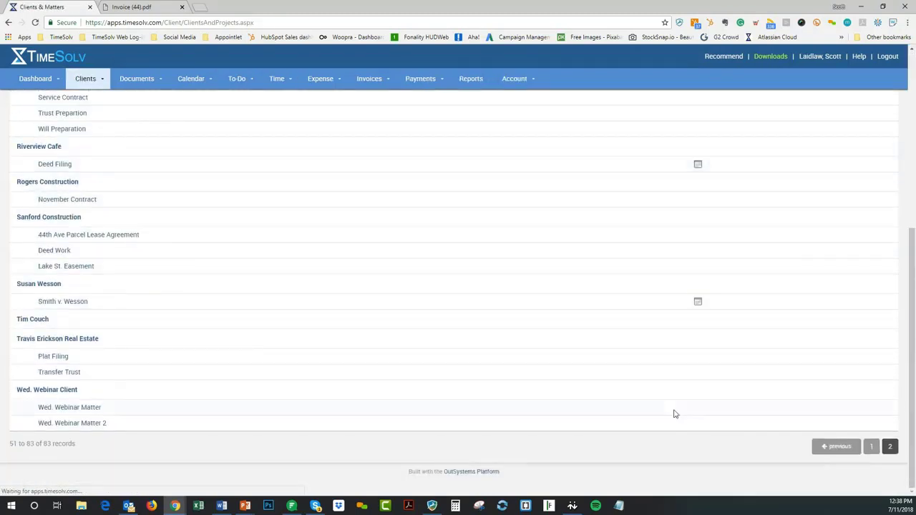
{"action": "left_click", "coordinate": [835, 446]}
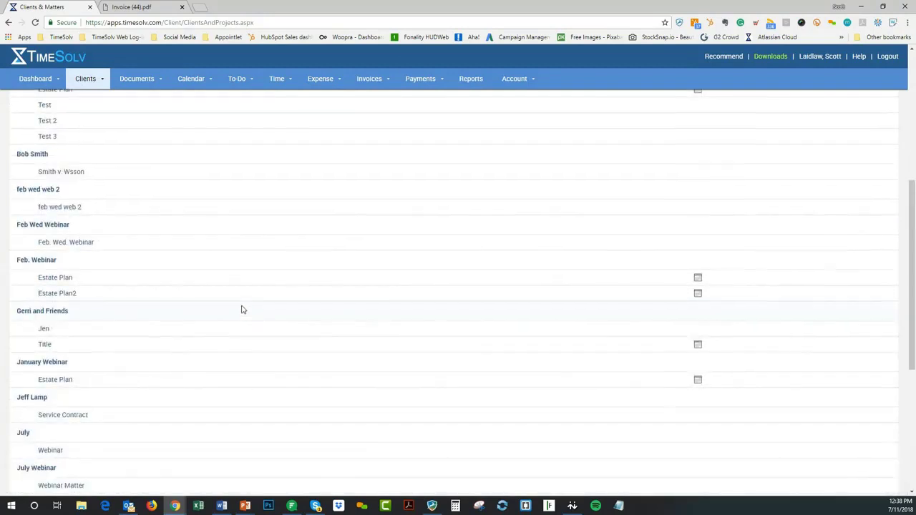
{"action": "scroll", "coordinate": [242, 313], "scroll_direction": "down", "scroll_amount": 3}
{"action": "left_click", "coordinate": [41, 264]}
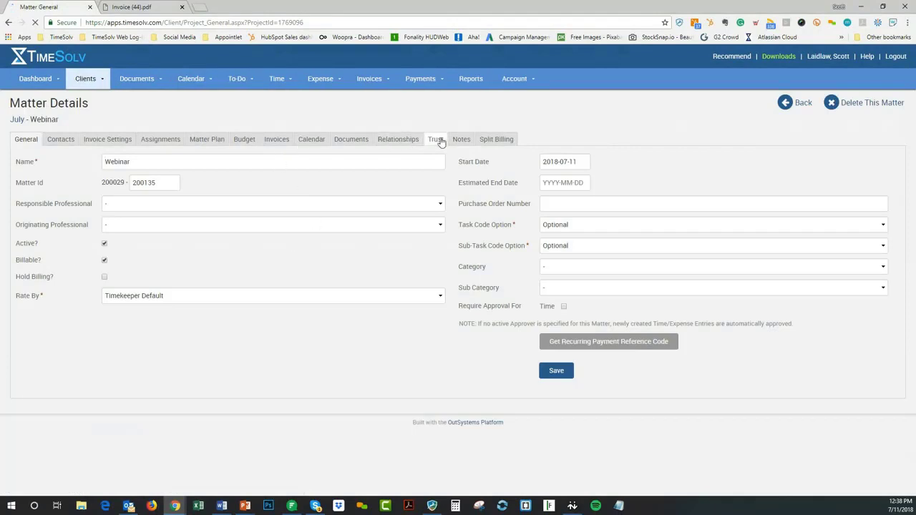
{"action": "left_click", "coordinate": [438, 140]}
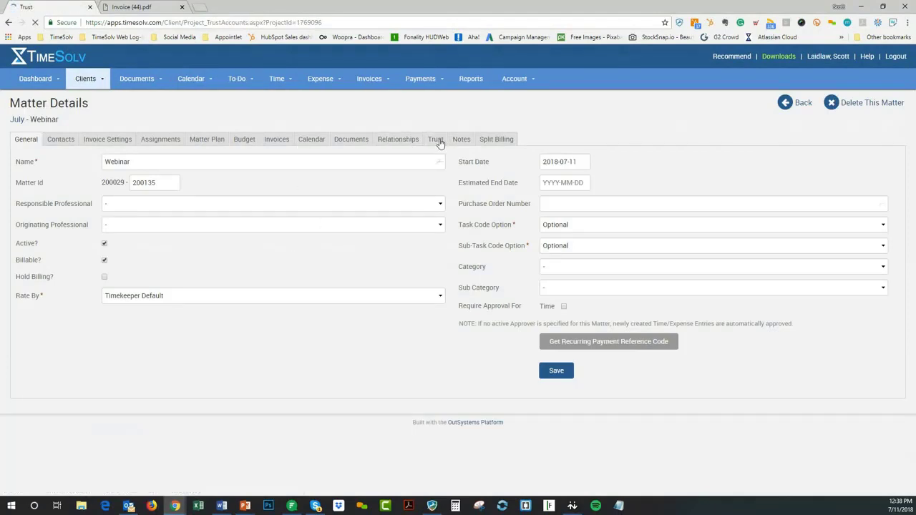
- Review the IOLTA bank account and its available account types in the payment settings, leaving the account unedited
{"action": "mouse_move", "coordinate": [428, 80]}
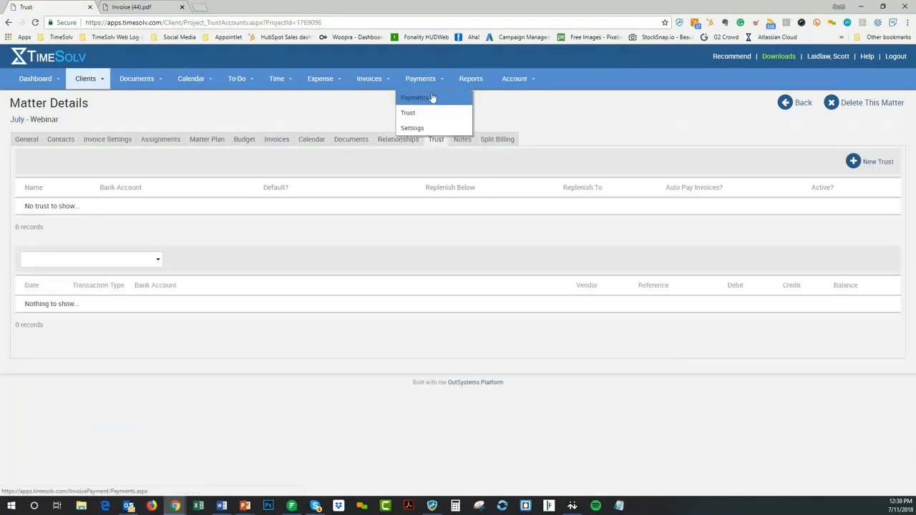
{"action": "left_click", "coordinate": [411, 130]}
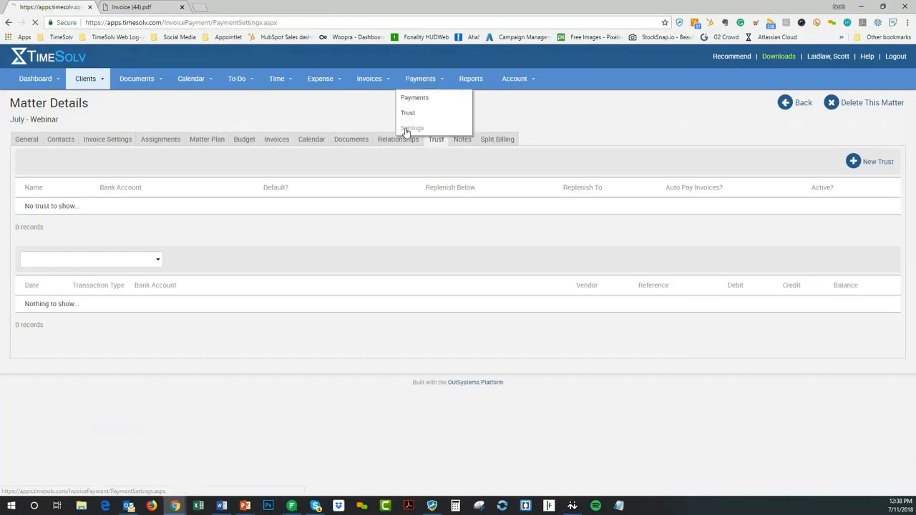
{"action": "left_click", "coordinate": [77, 123]}
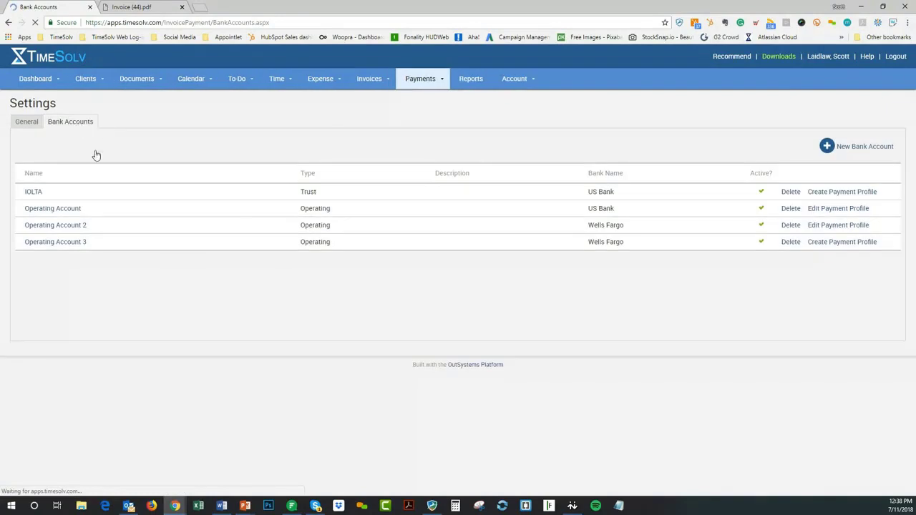
{"action": "left_click", "coordinate": [34, 192]}
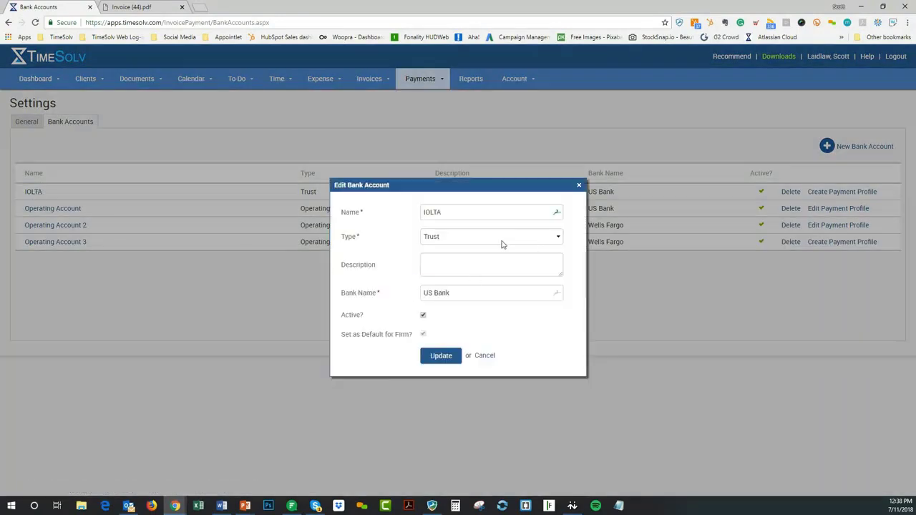
{"action": "left_click", "coordinate": [502, 244]}
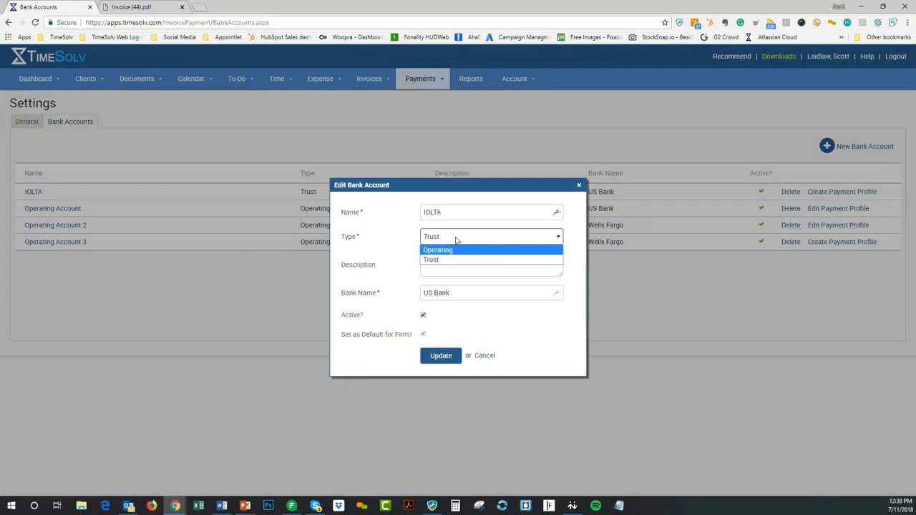
{"action": "left_click", "coordinate": [382, 231]}
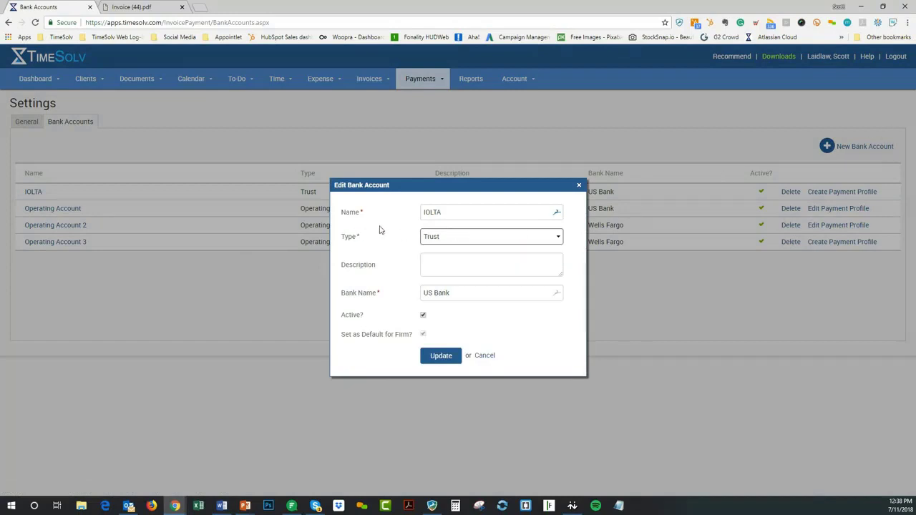
{"action": "left_click", "coordinate": [486, 358]}
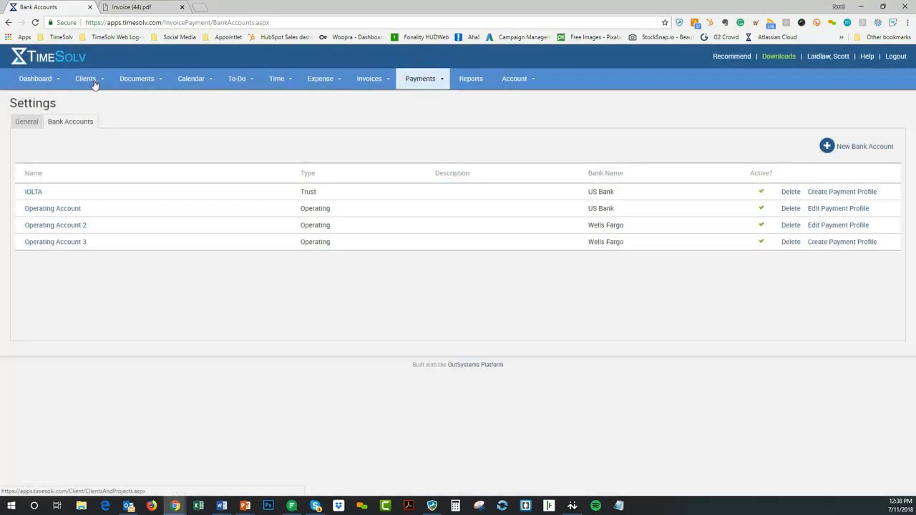
- View the fields for adding a new bank account and close the form without saving
{"action": "left_click", "coordinate": [851, 147]}
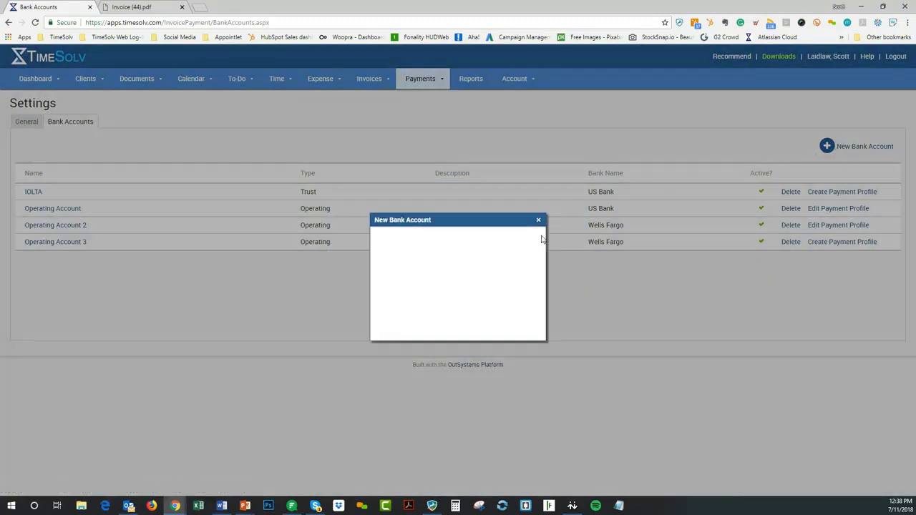
{"action": "left_click", "coordinate": [451, 239]}
{"action": "left_click", "coordinate": [450, 213]}
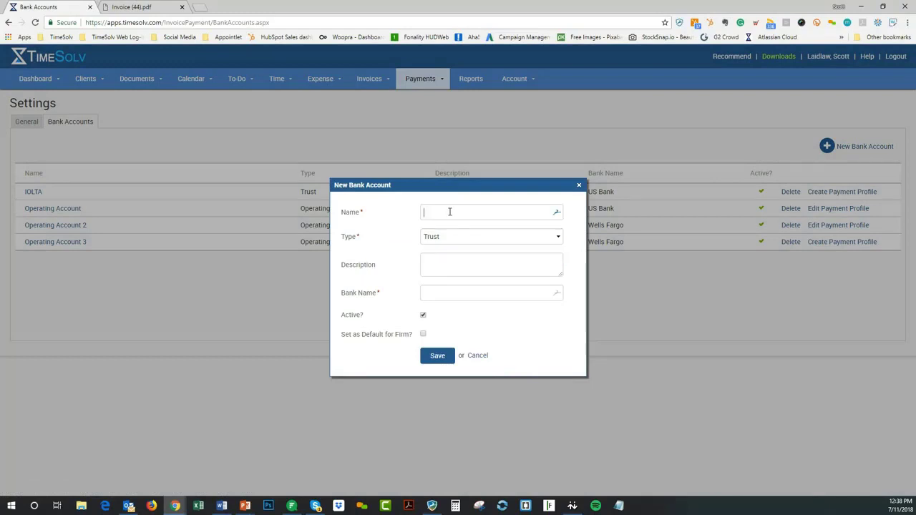
{"action": "left_click", "coordinate": [475, 356]}
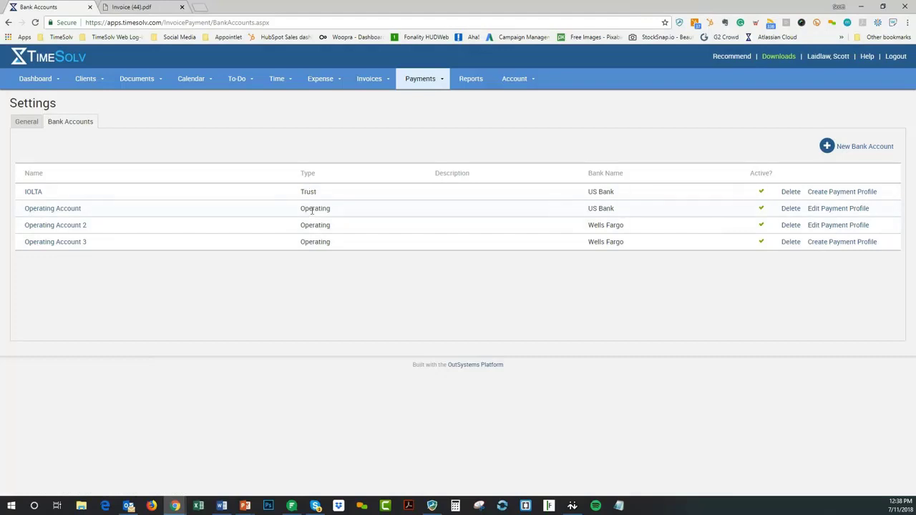
- Create a trust named Retainer on the July - Webinar matter, held in the IOLTA bank account
{"action": "left_click", "coordinate": [97, 97]}
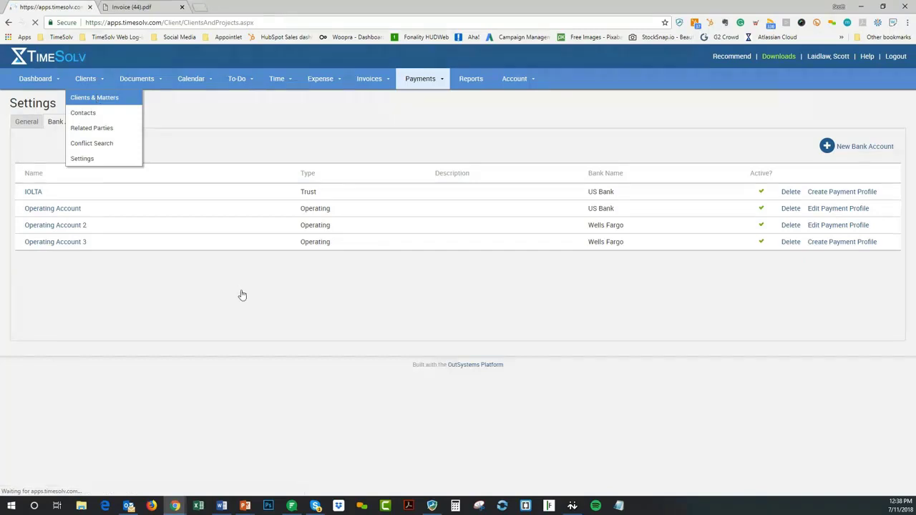
{"action": "scroll", "coordinate": [242, 294], "scroll_direction": "down", "scroll_amount": 4}
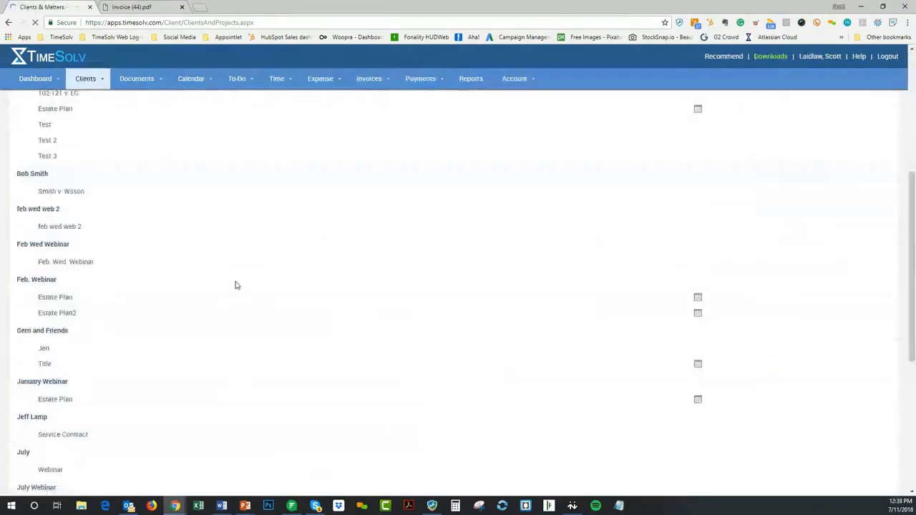
{"action": "left_click", "coordinate": [59, 474]}
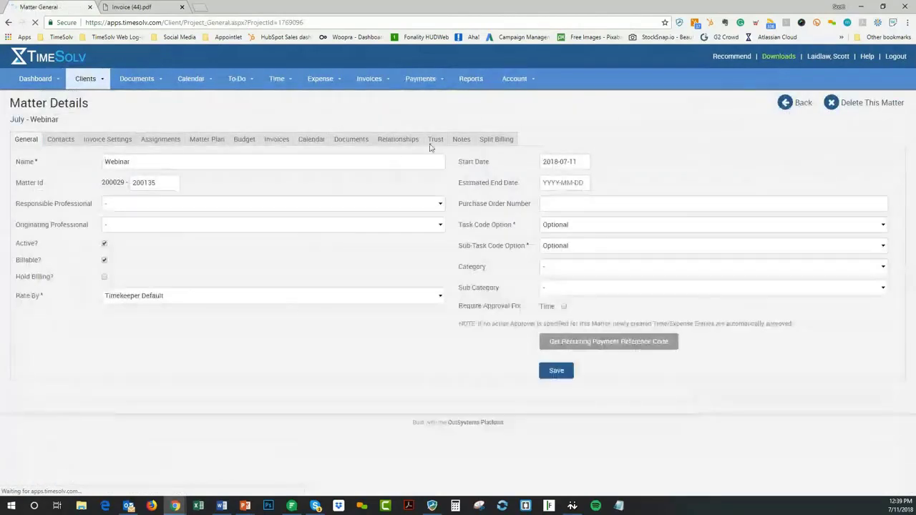
{"action": "left_click", "coordinate": [434, 144]}
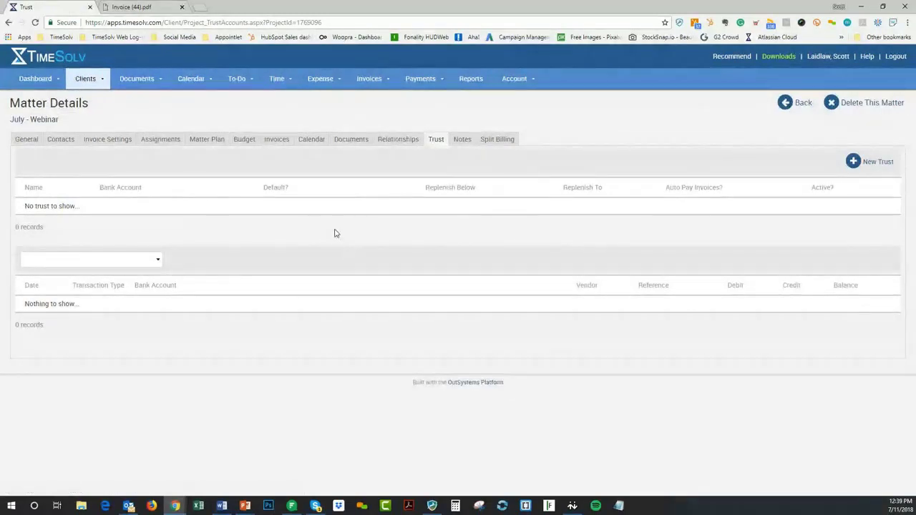
{"action": "left_click", "coordinate": [871, 163]}
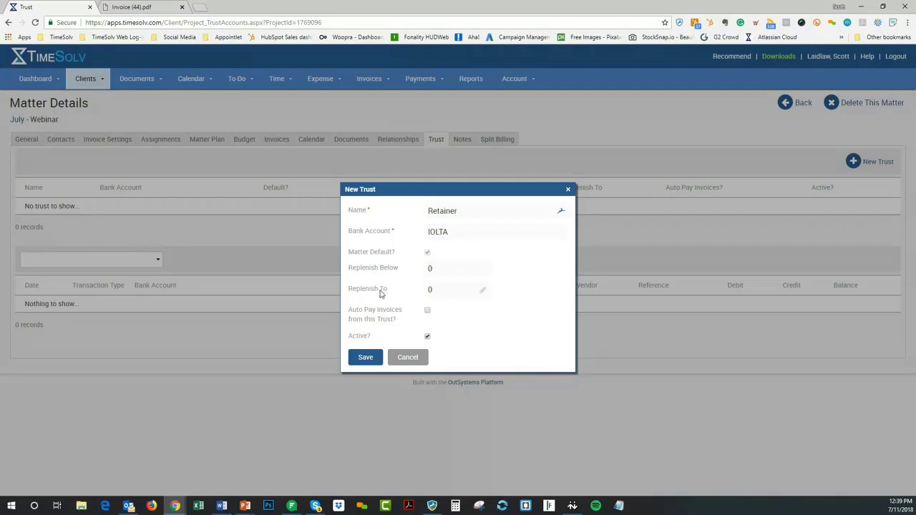
{"action": "left_click", "coordinate": [366, 357]}
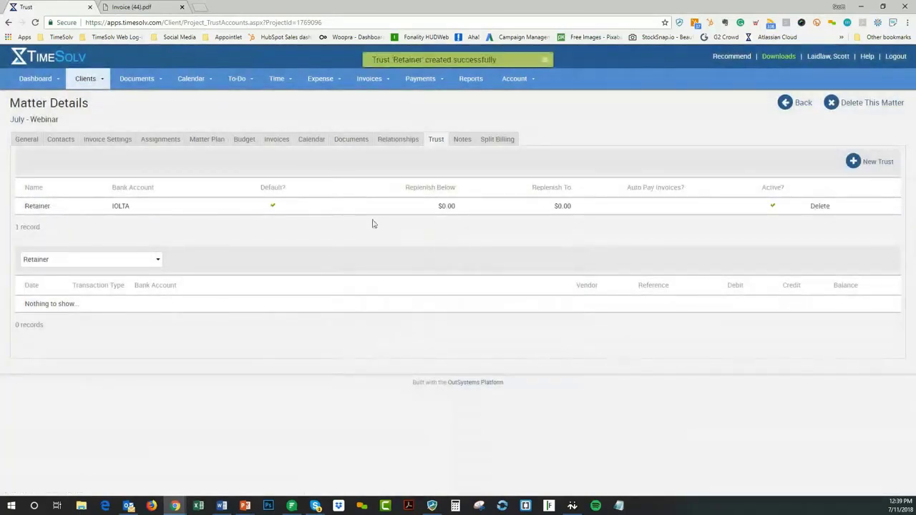
- Record a 1500 trust deposit for July - Webinar into IOLTA - Retainer with the note "Opening retainer deposit"
{"action": "left_click", "coordinate": [415, 77]}
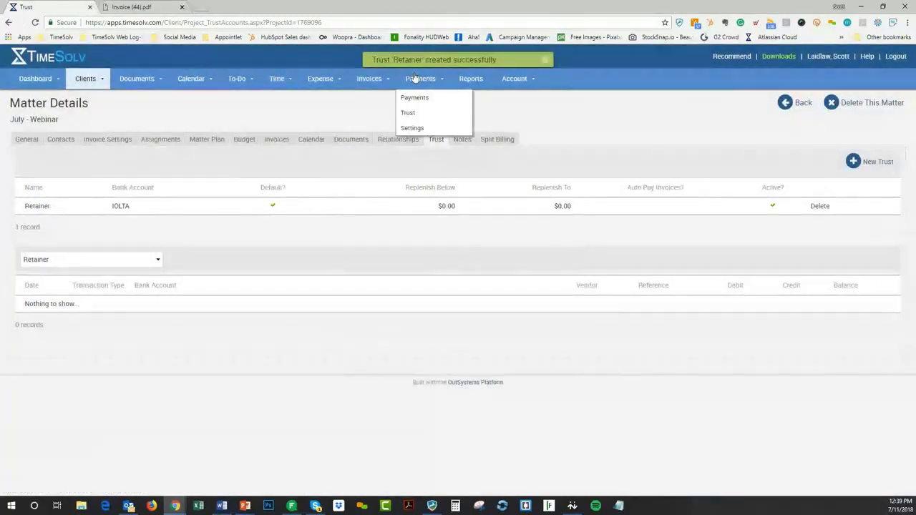
{"action": "left_click", "coordinate": [414, 118]}
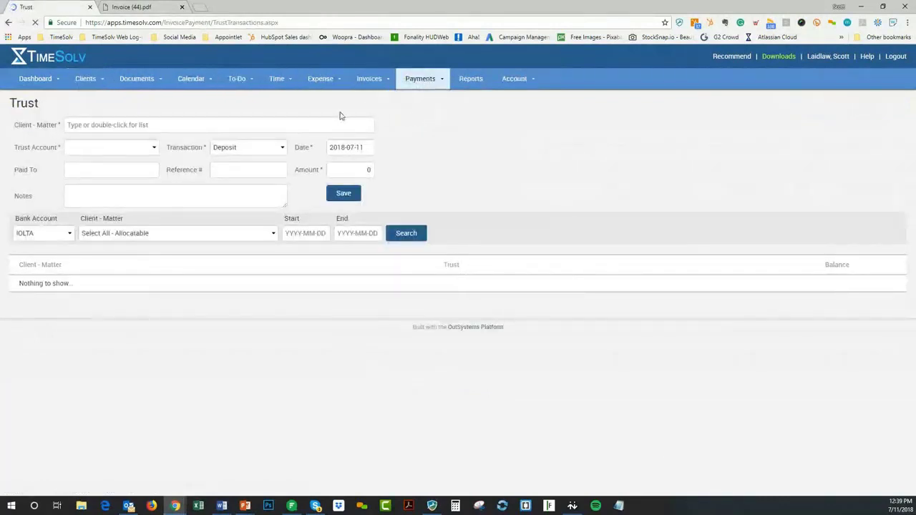
{"action": "type", "text": "july"}
{"action": "left_click", "coordinate": [104, 141]}
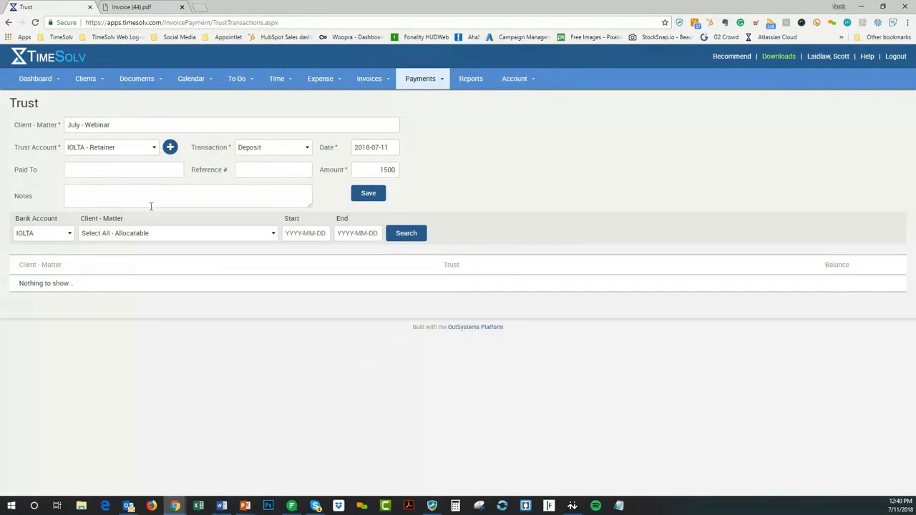
{"action": "left_click", "coordinate": [129, 206]}
{"action": "type", "text": "Oenin"}
{"action": "key", "text": "BackSpace"}
{"action": "key", "text": "BackSpace"}
{"action": "key", "text": "BackSpace"}
{"action": "key", "text": "BackSpace"}
{"action": "type", "text": "pening retainer depa"}
{"action": "left_click", "coordinate": [368, 195]}
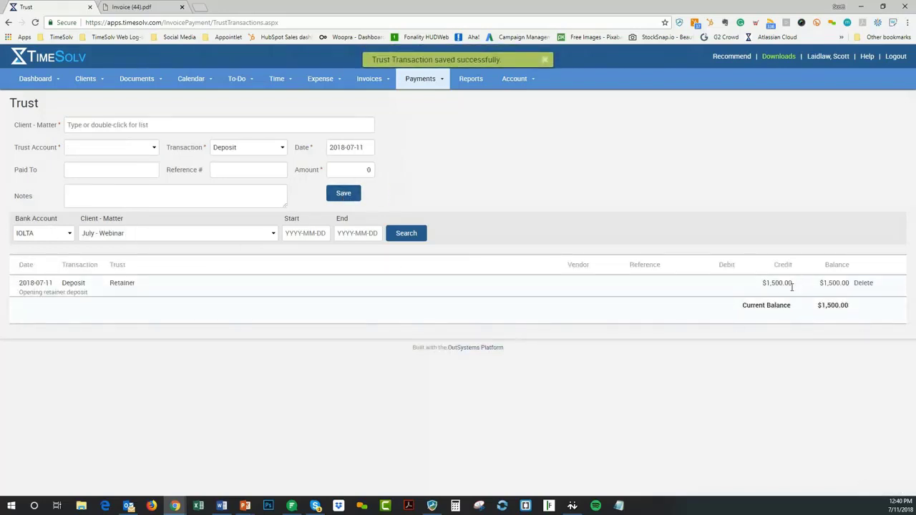
- Save a billable time entry of 2 hours for the July - Webinar matter
{"action": "left_click", "coordinate": [284, 80]}
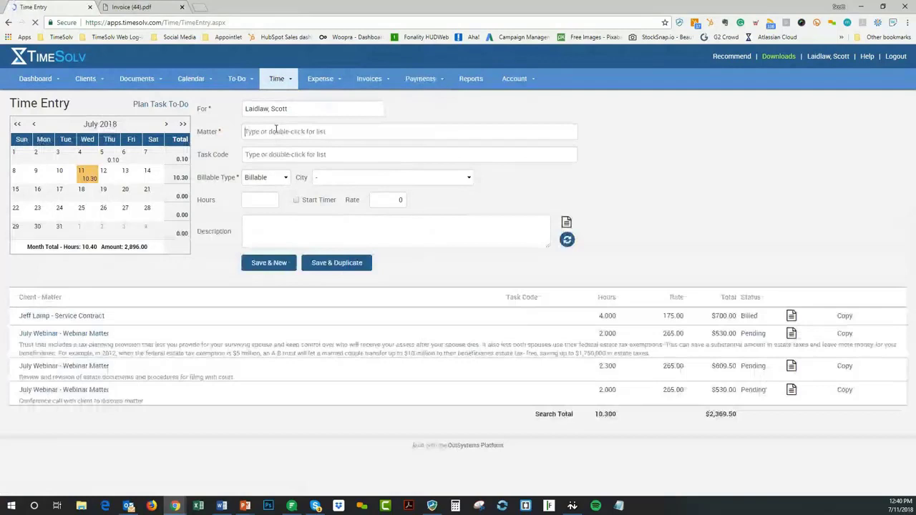
{"action": "type", "text": "july"}
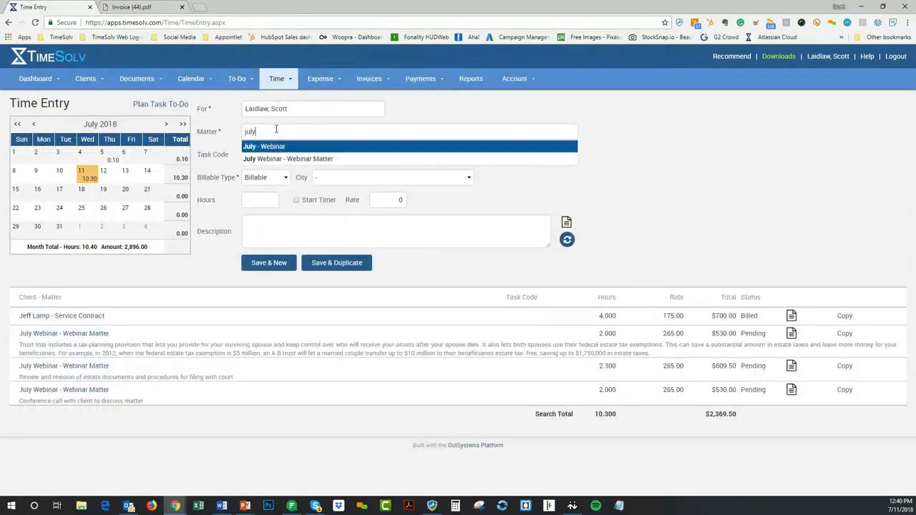
{"action": "left_click", "coordinate": [282, 146]}
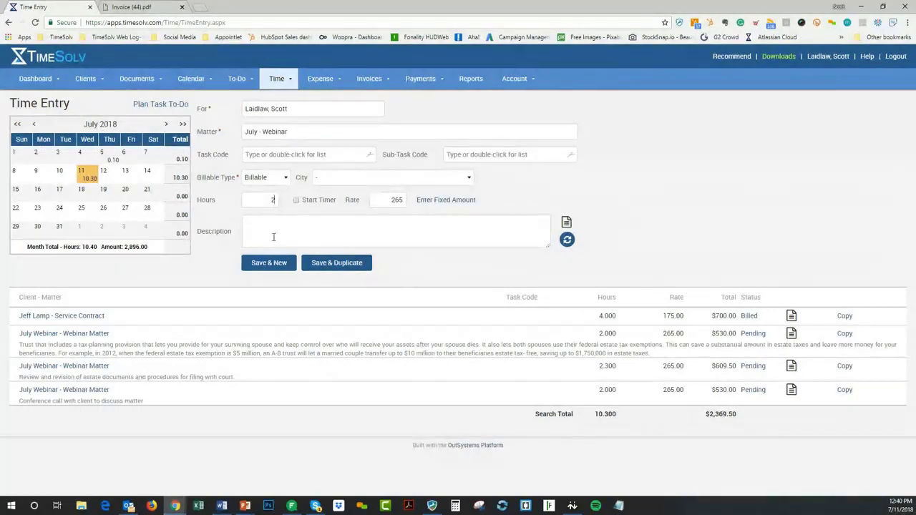
{"action": "left_click", "coordinate": [271, 264]}
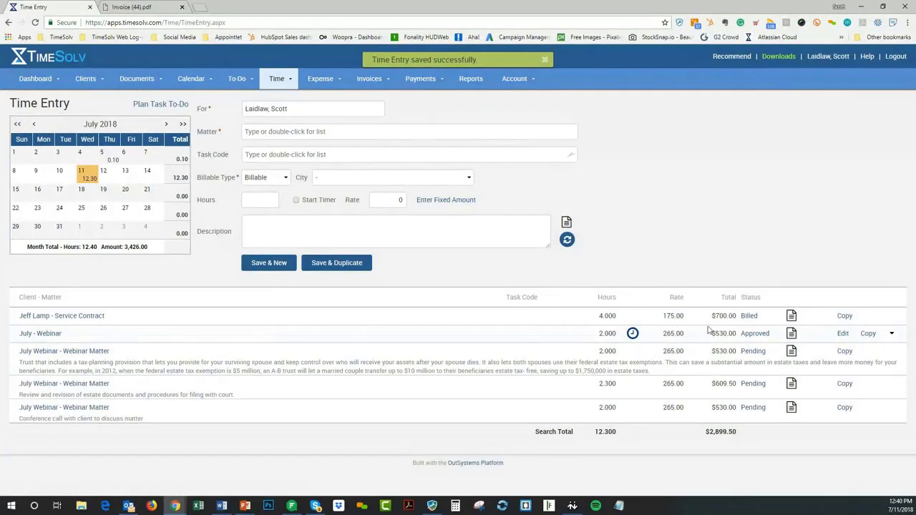
- Create a draft invoice for the client July dated 2018-07-11, including both time and expenses
{"action": "mouse_move", "coordinate": [383, 81]}
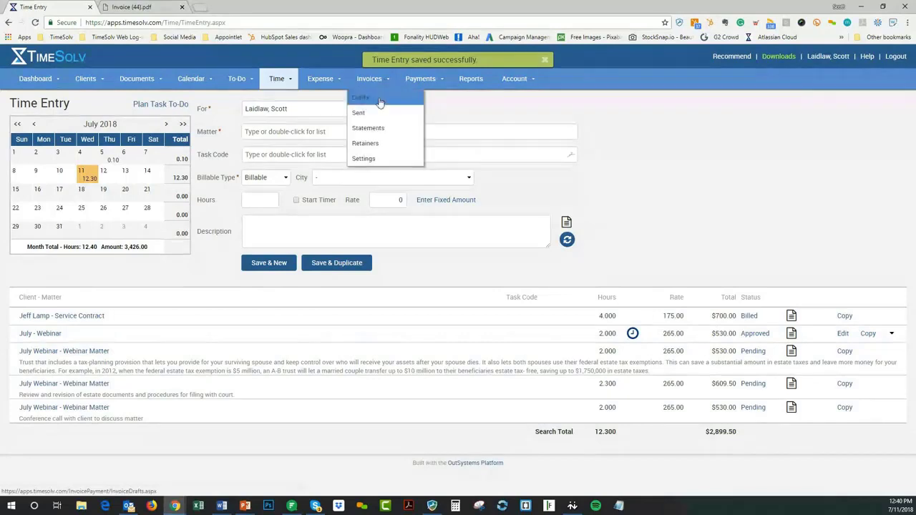
{"action": "left_click", "coordinate": [358, 112]}
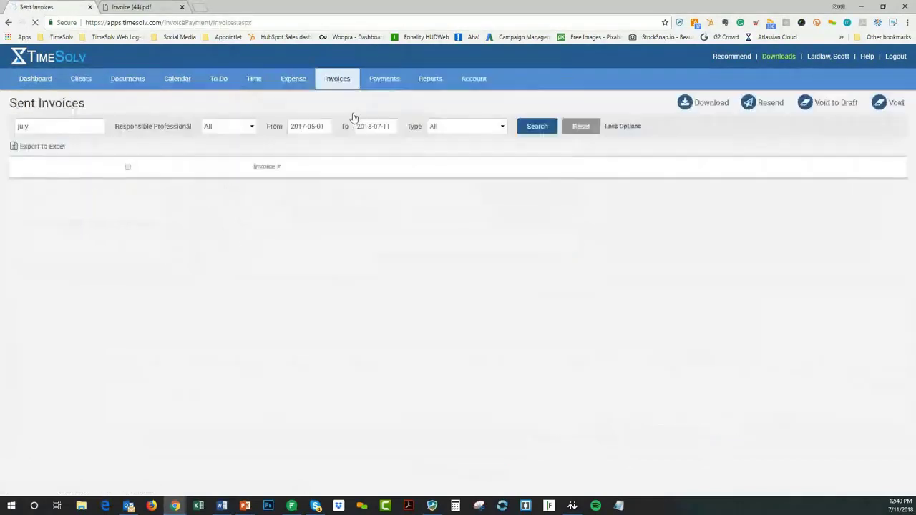
{"action": "mouse_move", "coordinate": [361, 84]}
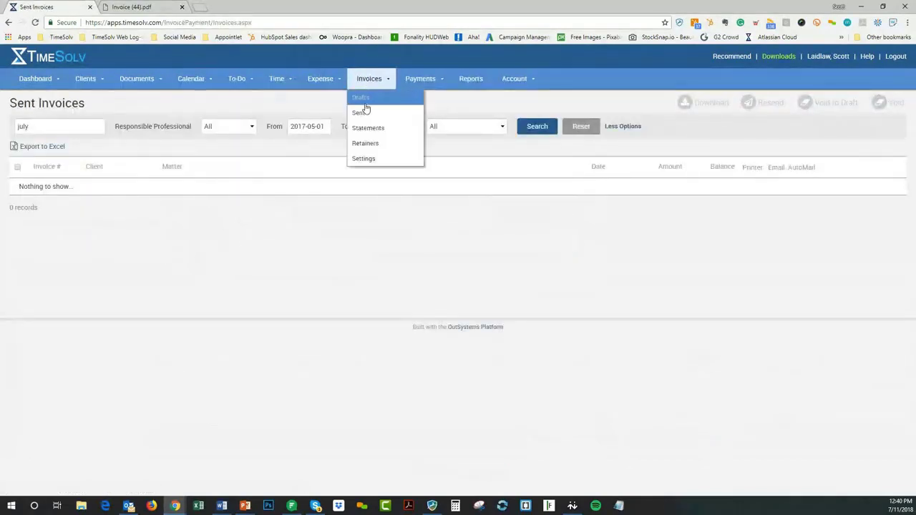
{"action": "left_click", "coordinate": [364, 104]}
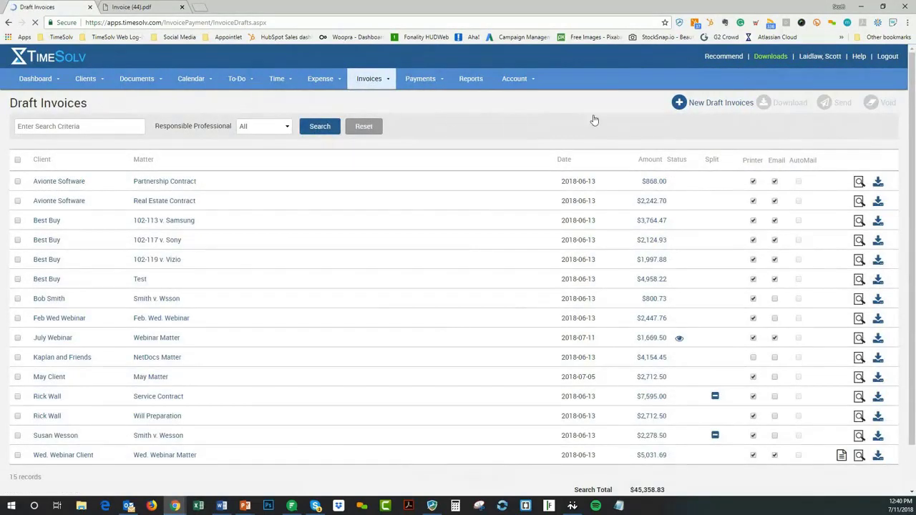
{"action": "left_click", "coordinate": [708, 103]}
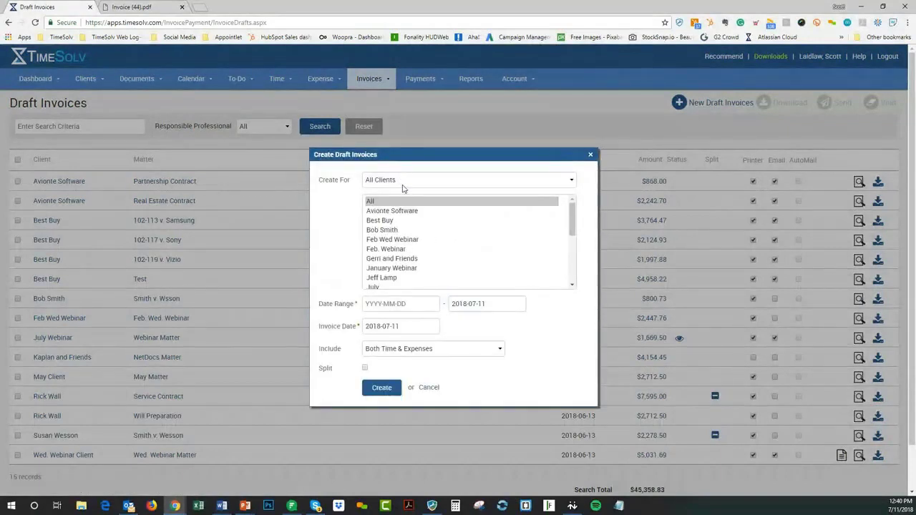
{"action": "scroll", "coordinate": [424, 250], "scroll_direction": "down", "scroll_amount": 2}
{"action": "left_click", "coordinate": [373, 239]}
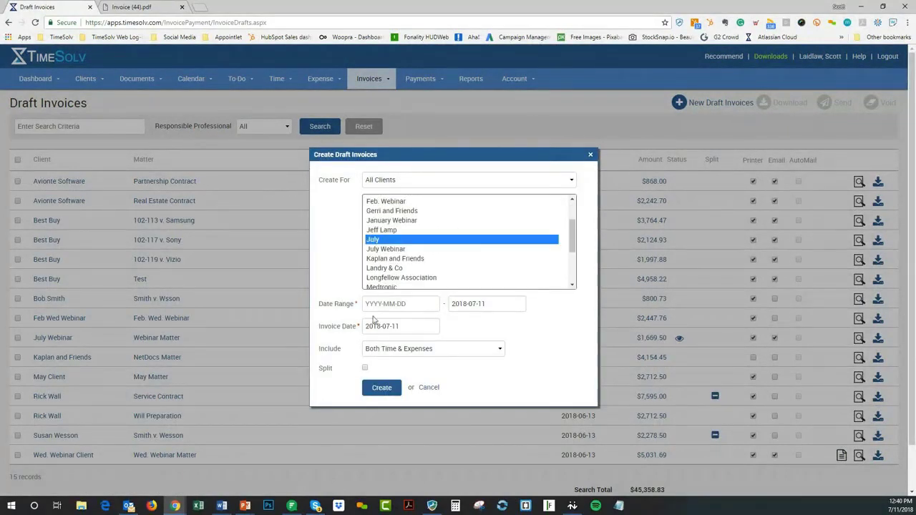
{"action": "left_click", "coordinate": [374, 390]}
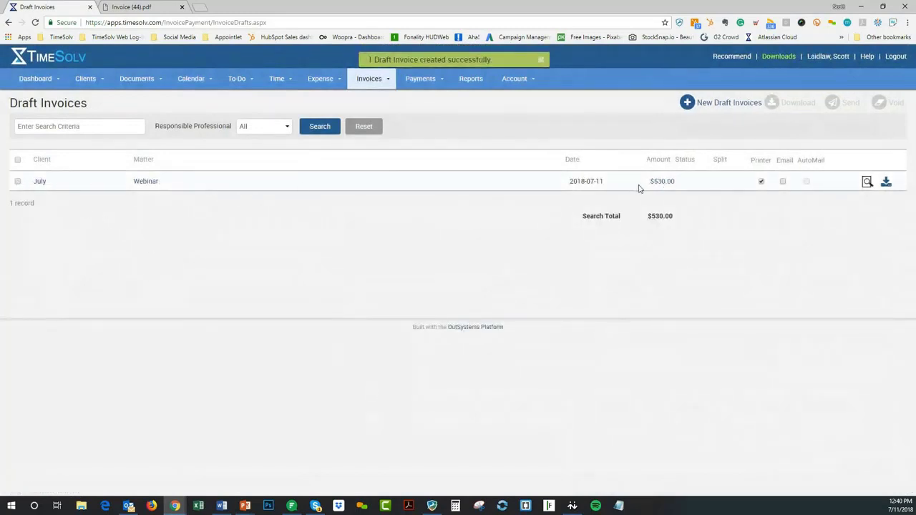
- Send the July - Webinar draft invoice and look it up among the sent invoices
{"action": "left_click", "coordinate": [18, 181]}
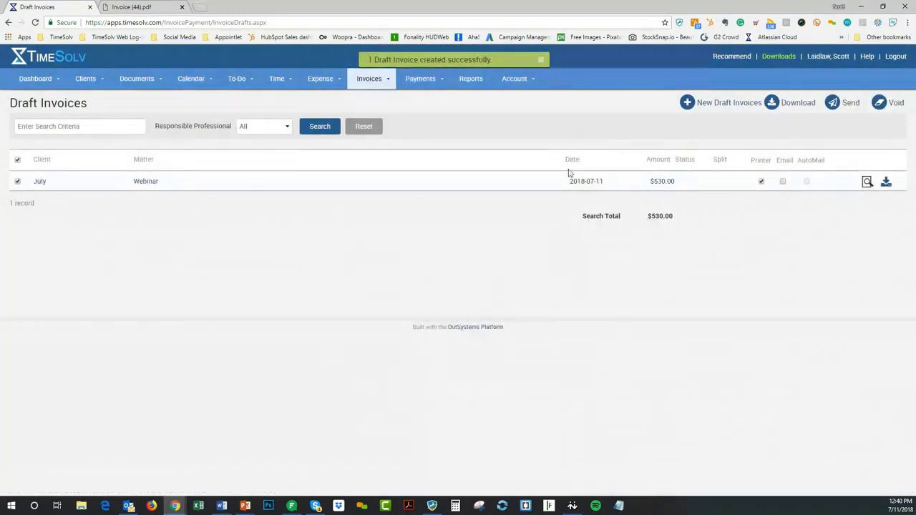
{"action": "left_click", "coordinate": [850, 106]}
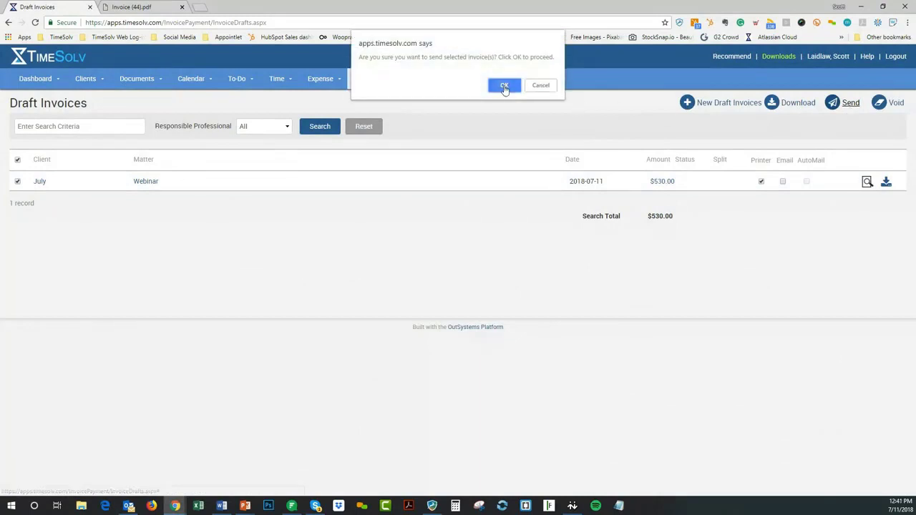
{"action": "left_click", "coordinate": [504, 86]}
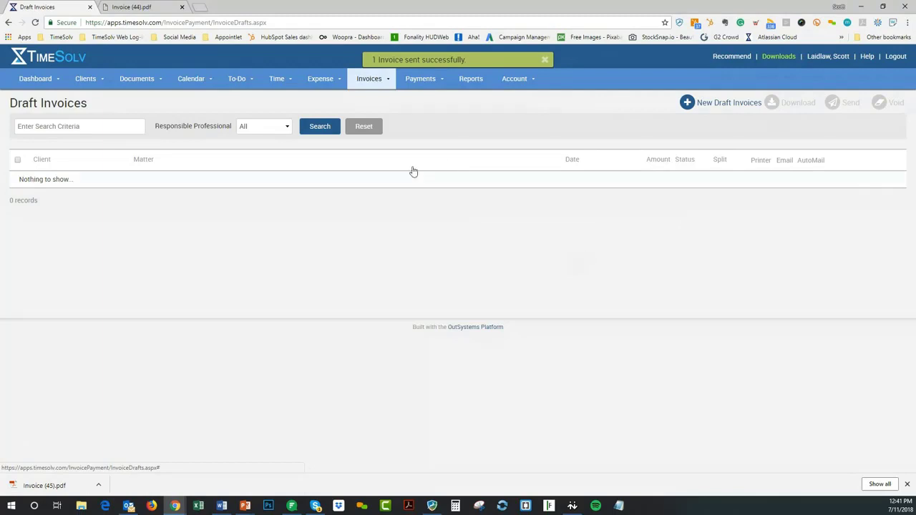
{"action": "mouse_move", "coordinate": [372, 79]}
{"action": "left_click", "coordinate": [360, 113]}
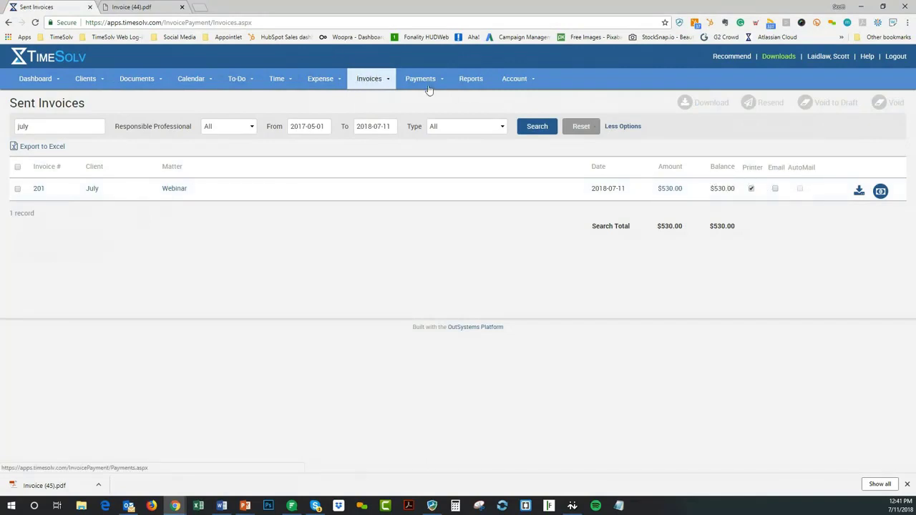
- Transfer and allocate 530.00 from the IOLTA Retainer trust to the July - Webinar invoice
{"action": "mouse_move", "coordinate": [429, 82]}
{"action": "left_click", "coordinate": [412, 116]}
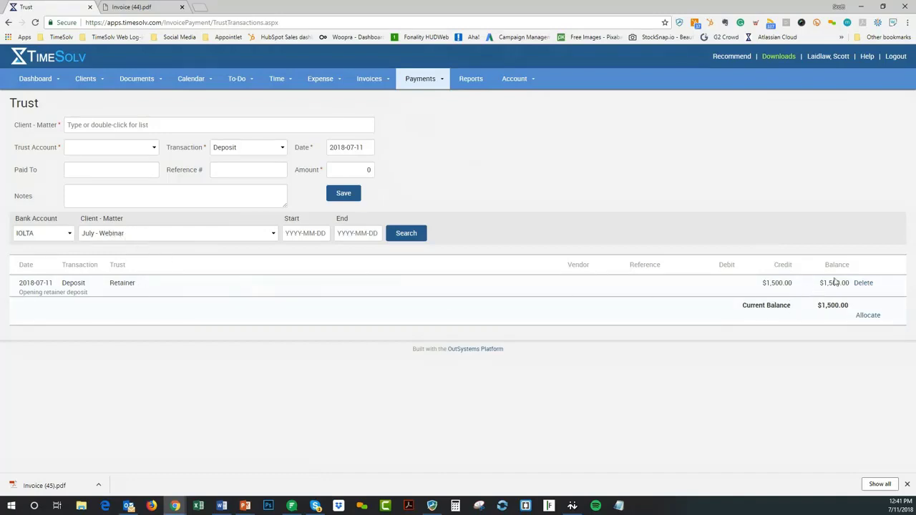
{"action": "left_click", "coordinate": [868, 317]}
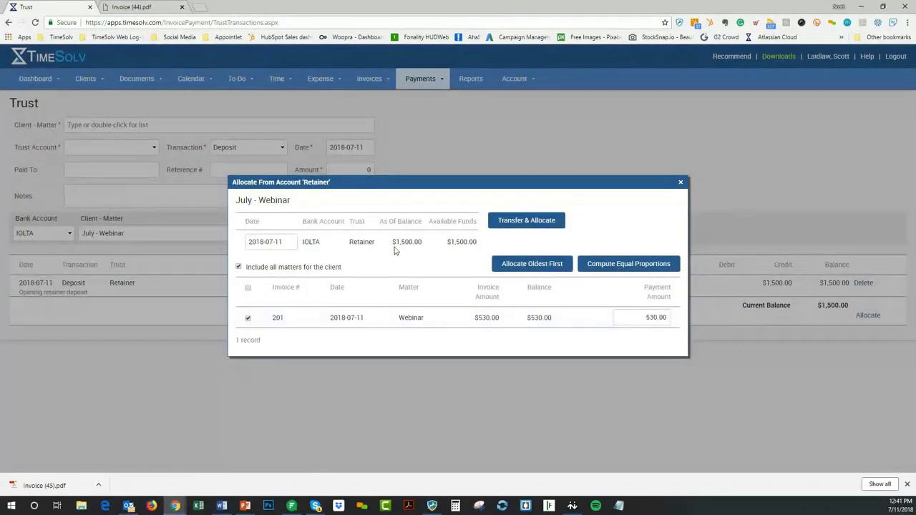
{"action": "left_click_drag", "start_coordinate": [390, 244], "coordinate": [444, 245]}
{"action": "left_click", "coordinate": [451, 265]}
{"action": "left_click", "coordinate": [527, 223]}
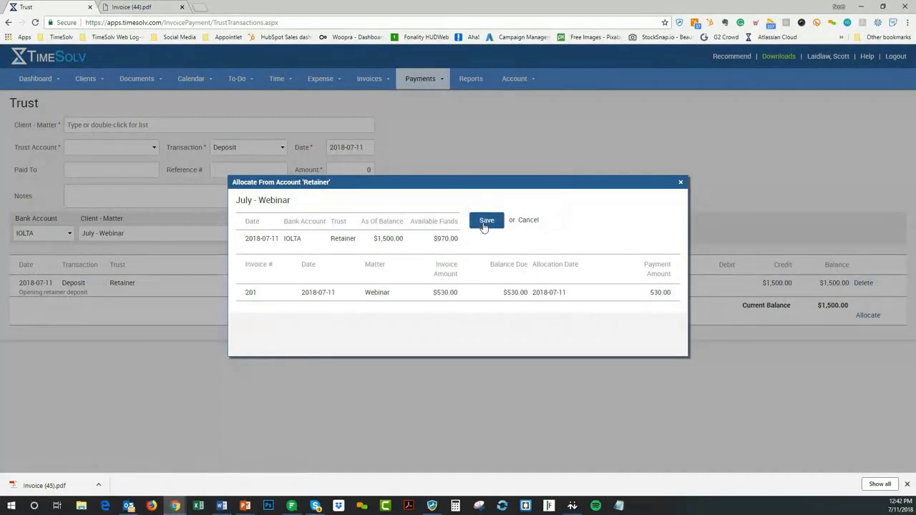
{"action": "left_click", "coordinate": [485, 224]}
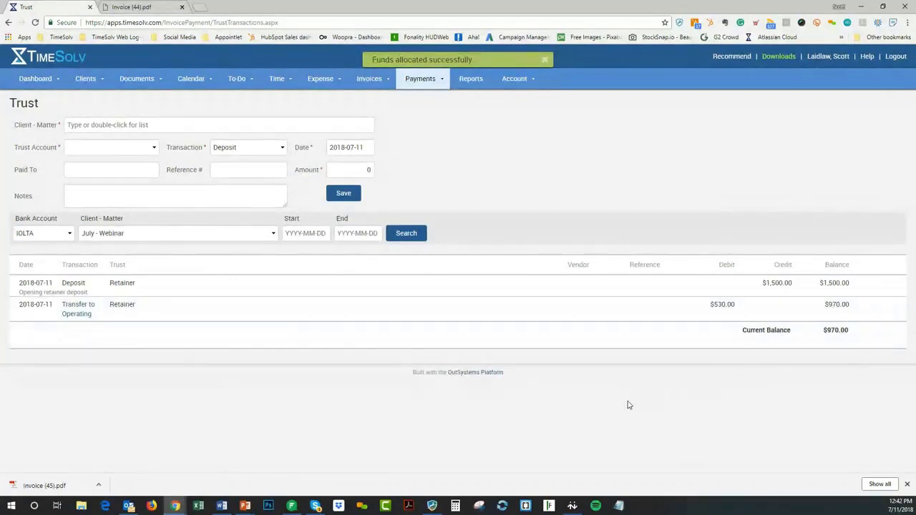
- Check the allocations of the Transfer to Operating transaction and the July invoice's balance among the sent invoices
{"action": "left_click", "coordinate": [72, 311]}
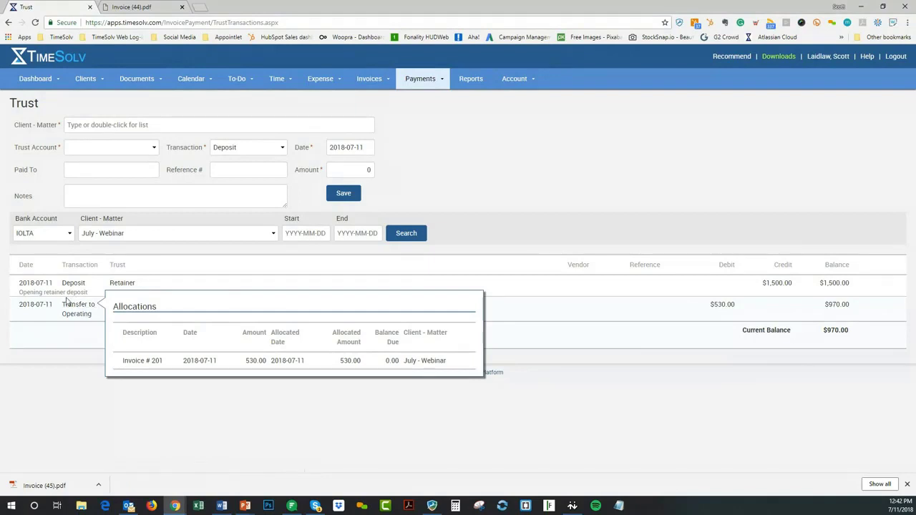
{"action": "mouse_move", "coordinate": [357, 84]}
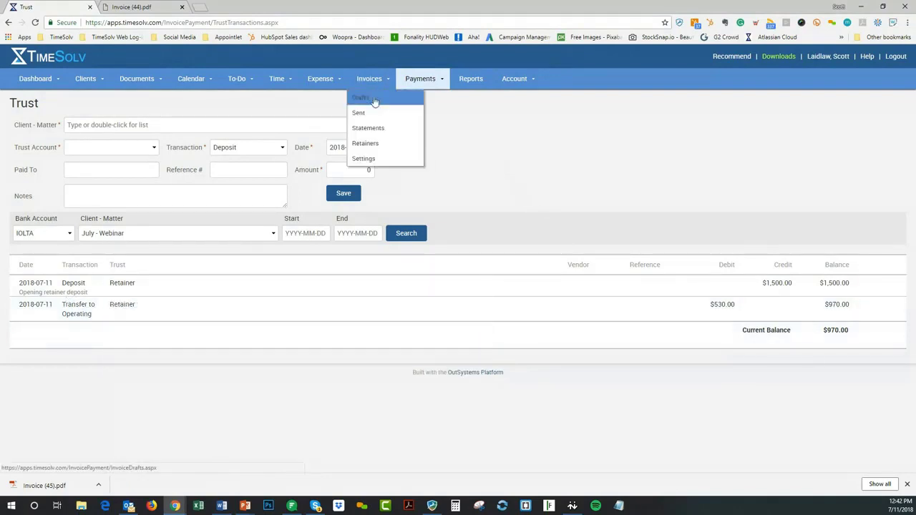
{"action": "left_click", "coordinate": [360, 114]}
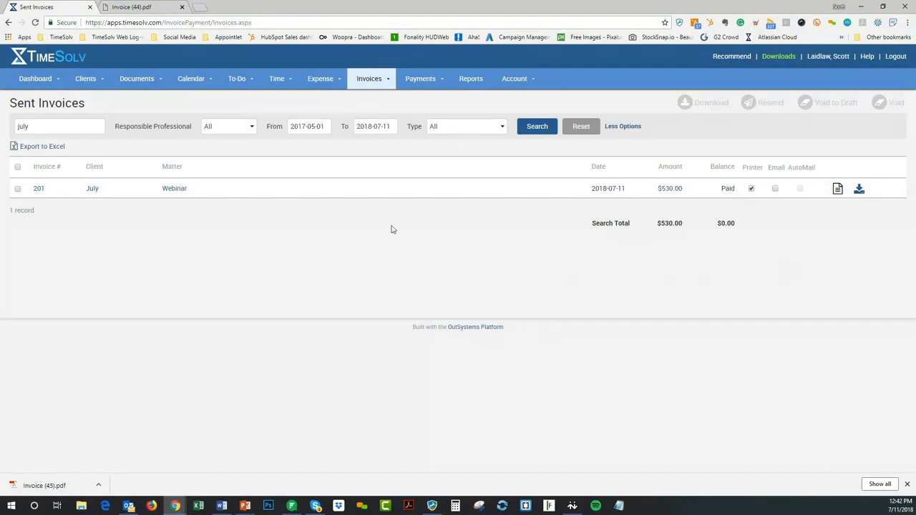
- Set the client-matter filter in Payments & Credits to July - Webinar
{"action": "left_click", "coordinate": [377, 81]}
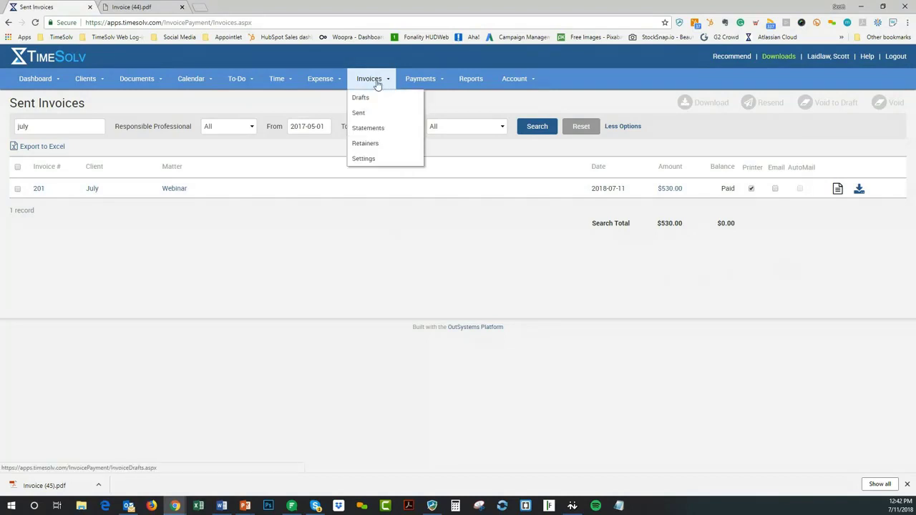
{"action": "left_click", "coordinate": [420, 82]}
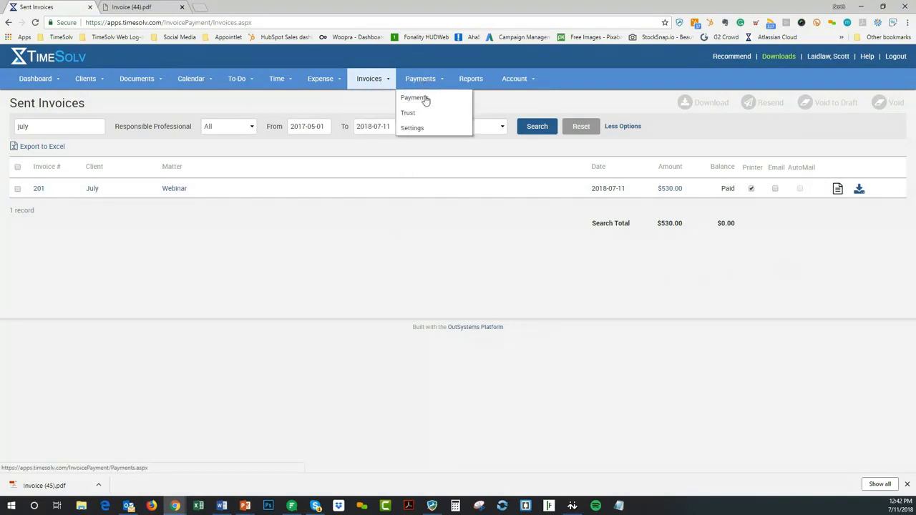
{"action": "left_click", "coordinate": [422, 98]}
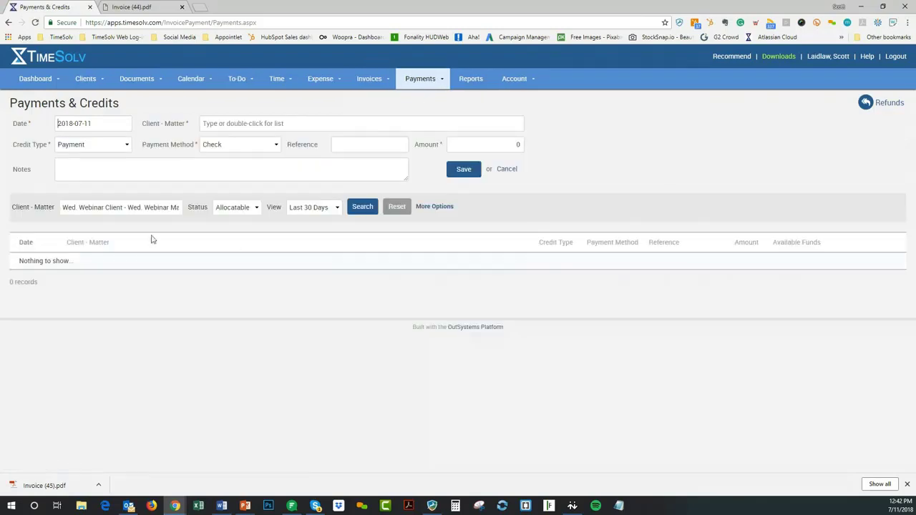
{"action": "left_click", "coordinate": [146, 205]}
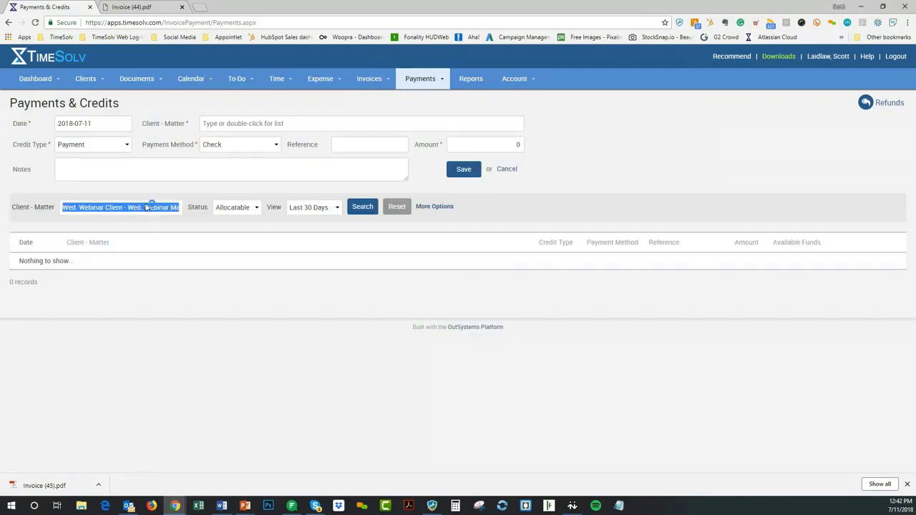
{"action": "type", "text": "ju;y"}
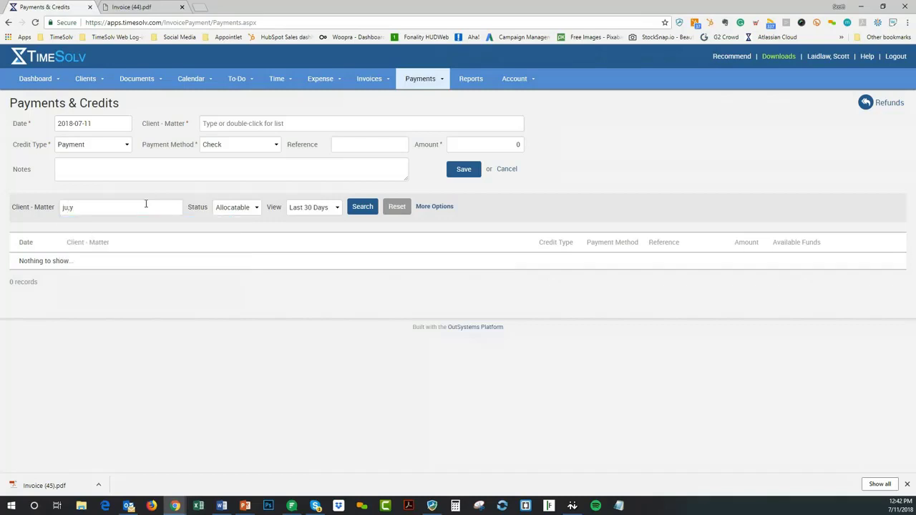
{"action": "key", "text": "BackSpace"}
{"action": "key", "text": "BackSpace"}
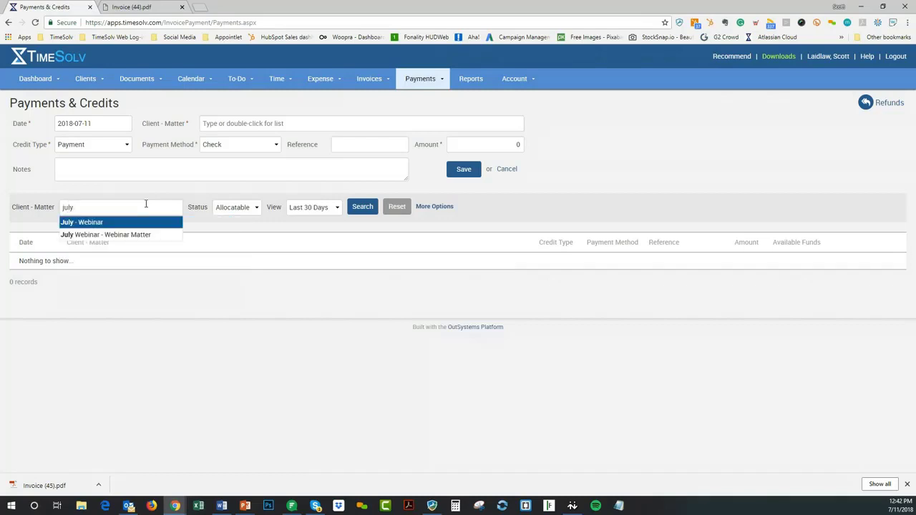
{"action": "left_click", "coordinate": [98, 223]}
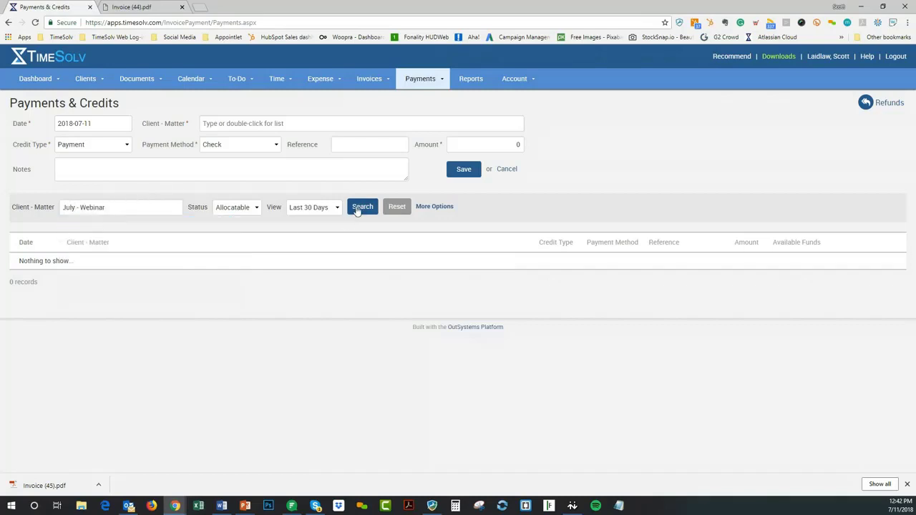
- Check the July - Webinar trust transactions and search the matter's payments with the status All
{"action": "mouse_move", "coordinate": [433, 80]}
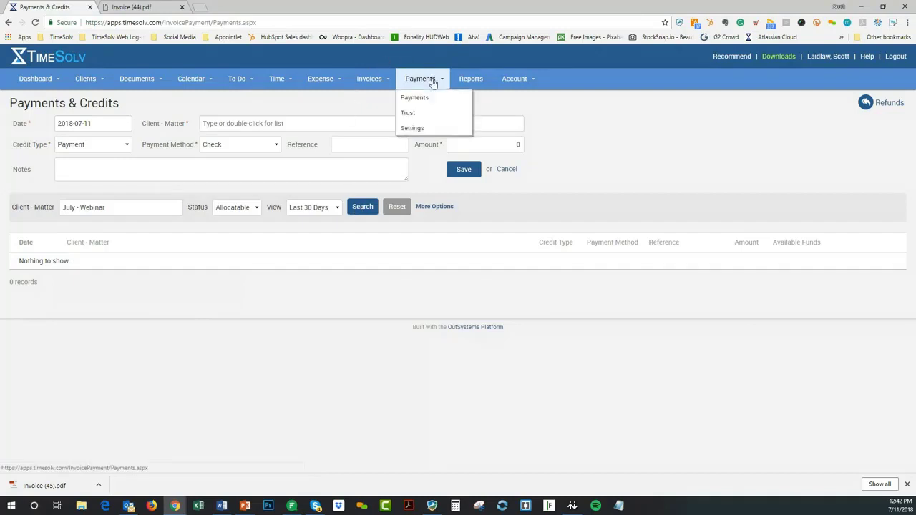
{"action": "left_click", "coordinate": [418, 113]}
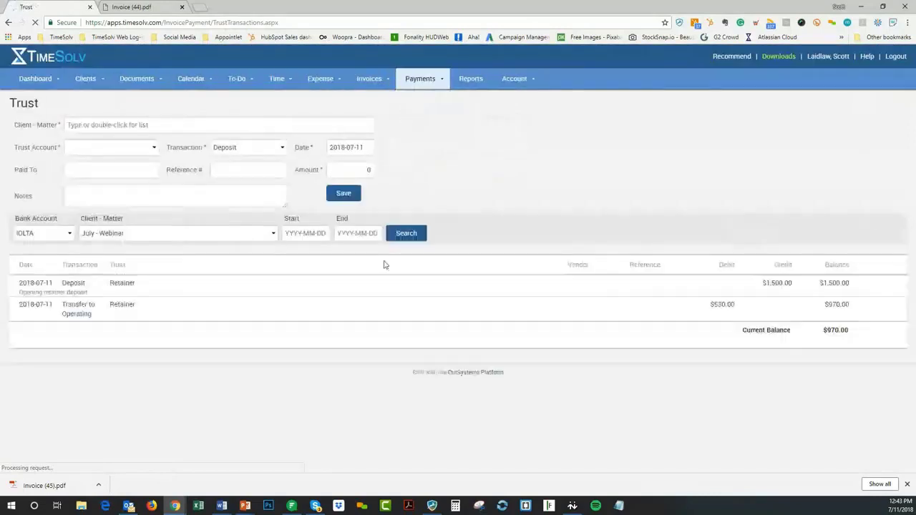
{"action": "mouse_move", "coordinate": [424, 80]}
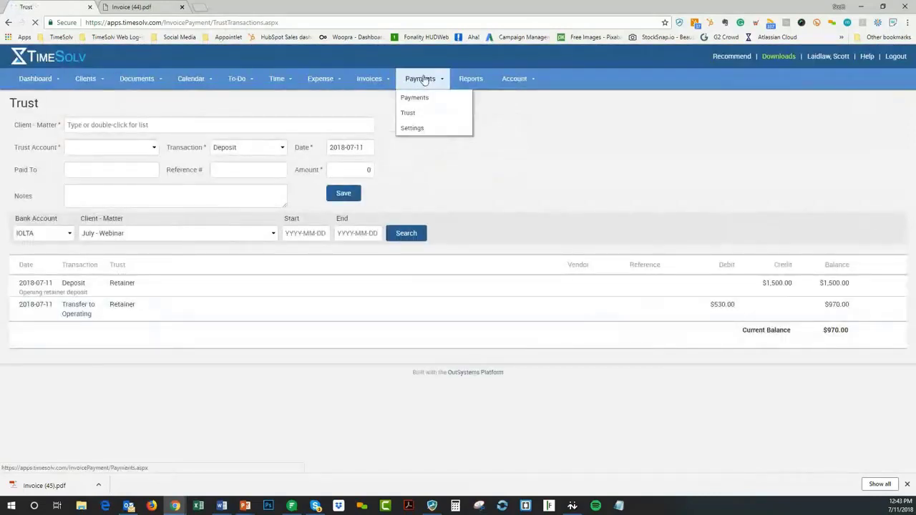
{"action": "left_click", "coordinate": [420, 101]}
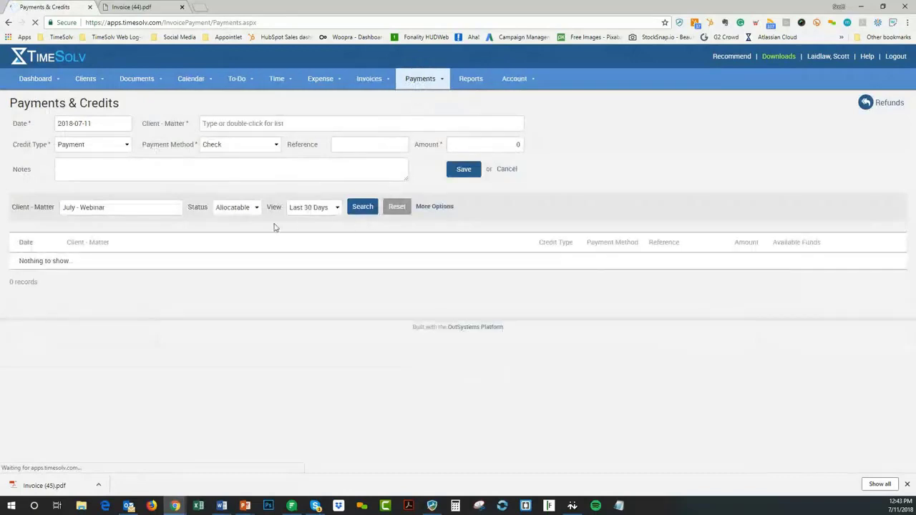
{"action": "left_click", "coordinate": [242, 208]}
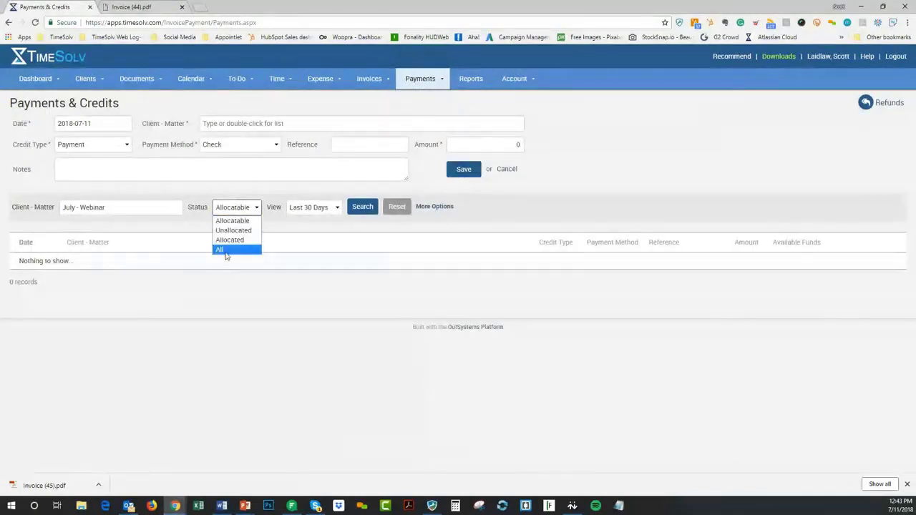
{"action": "left_click", "coordinate": [228, 250]}
{"action": "left_click", "coordinate": [366, 212]}
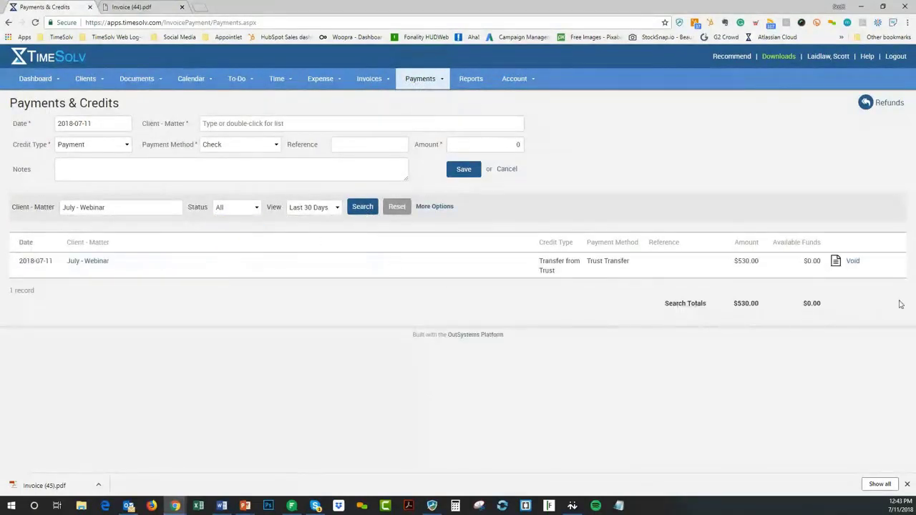
- Void the July - Webinar transfer-from-trust payment and dismiss the browser's download bar
{"action": "left_click", "coordinate": [837, 262]}
{"action": "left_click", "coordinate": [852, 261]}
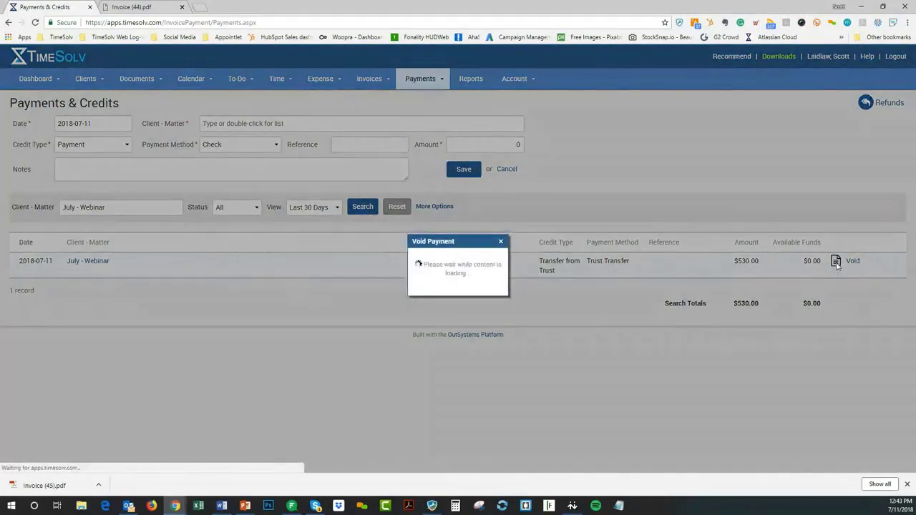
{"action": "left_click", "coordinate": [571, 326]}
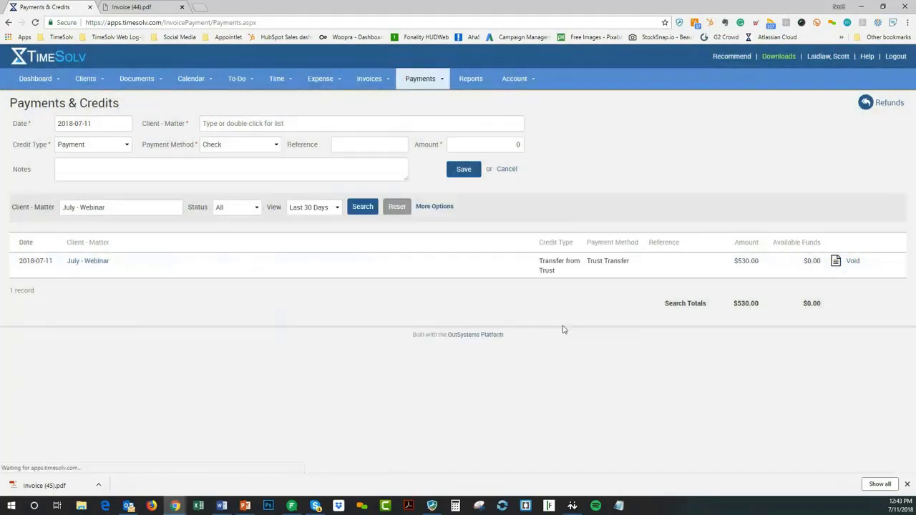
{"action": "left_click", "coordinate": [907, 484]}
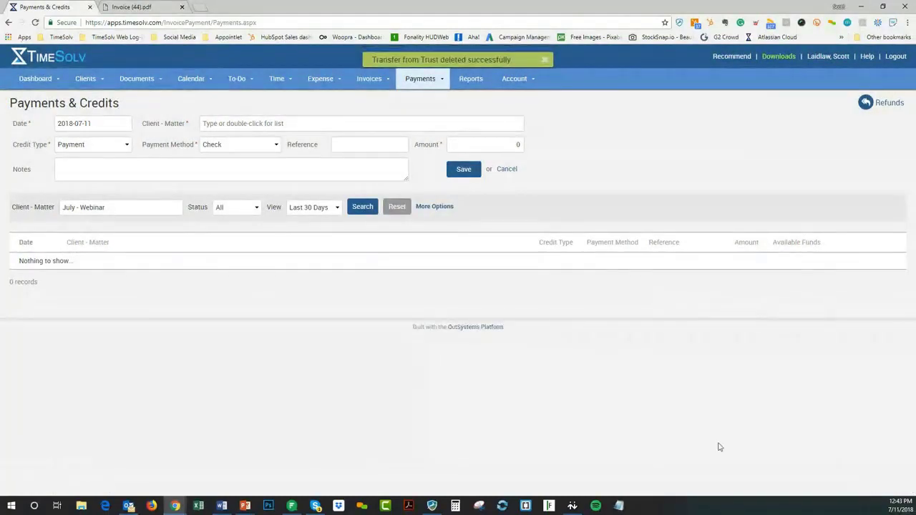
{"action": "mouse_move", "coordinate": [351, 82]}
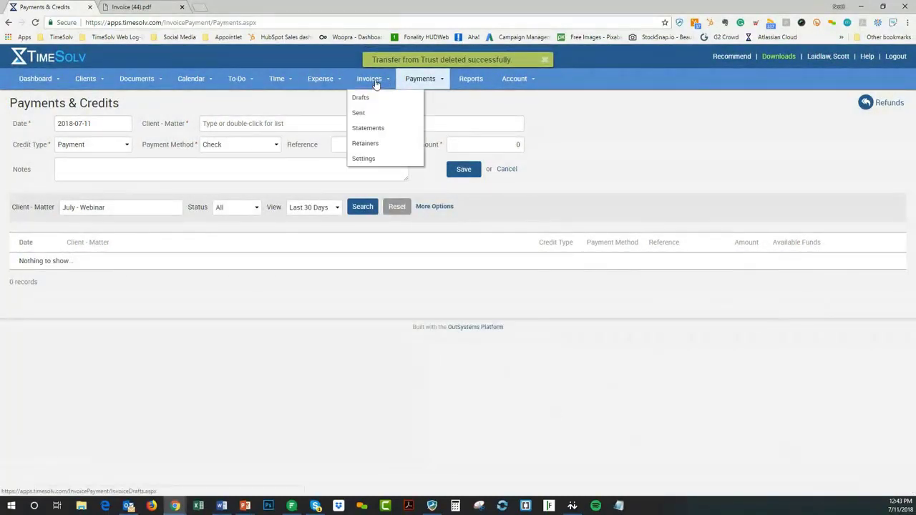
- Void the July - Webinar invoice among the sent invoices back to draft status
{"action": "left_click", "coordinate": [363, 116]}
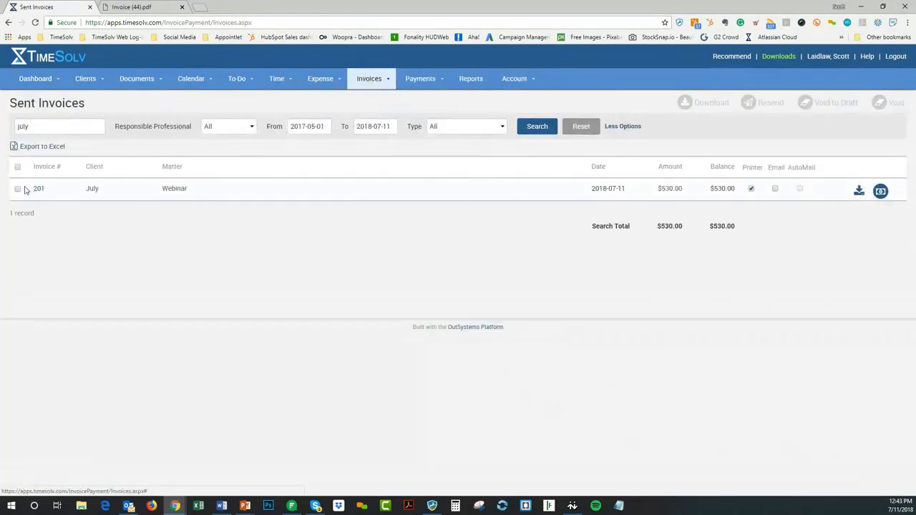
{"action": "left_click", "coordinate": [17, 190]}
{"action": "left_click", "coordinate": [823, 103]}
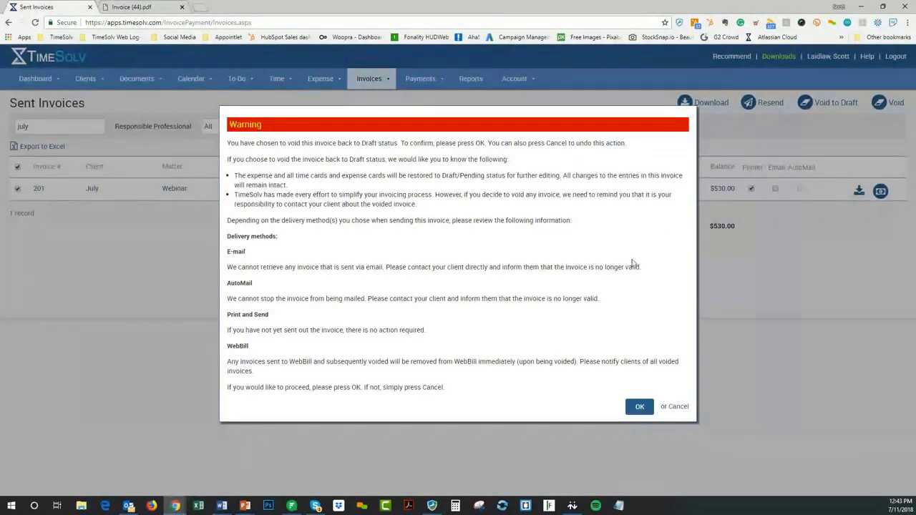
{"action": "left_click", "coordinate": [645, 406]}
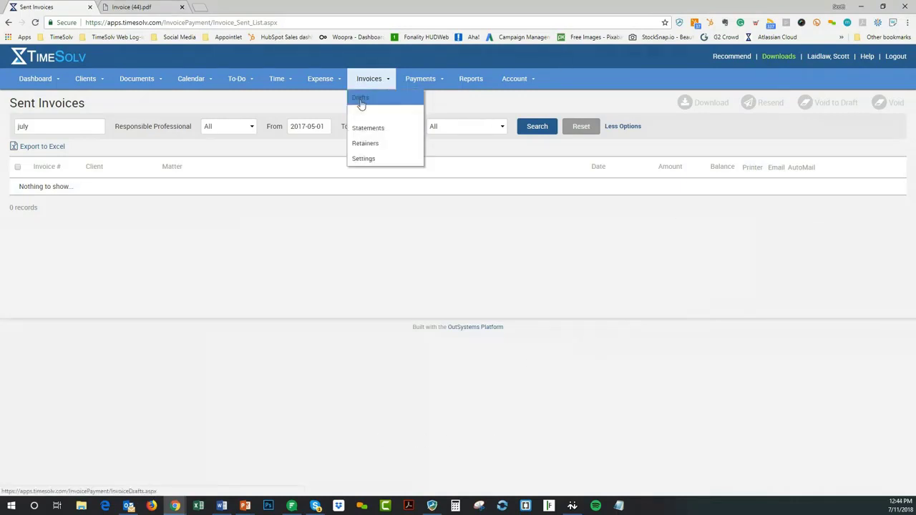
- Void the July - Webinar draft invoice dated 2018-07-11
{"action": "left_click", "coordinate": [360, 98]}
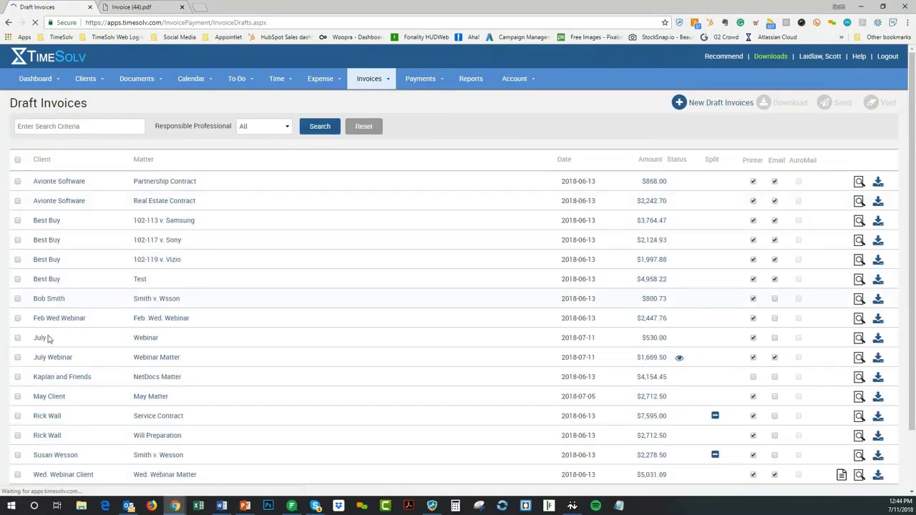
{"action": "left_click", "coordinate": [18, 339]}
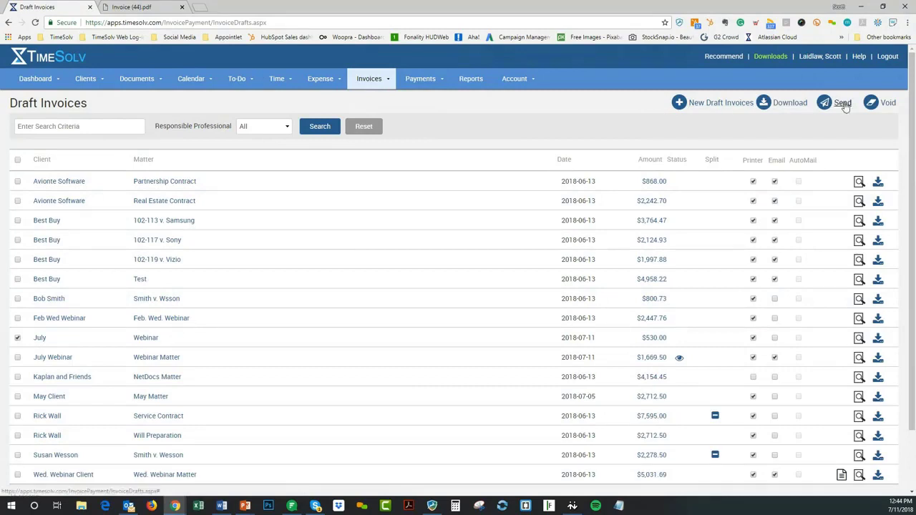
{"action": "left_click", "coordinate": [886, 104]}
{"action": "left_click", "coordinate": [509, 88]}
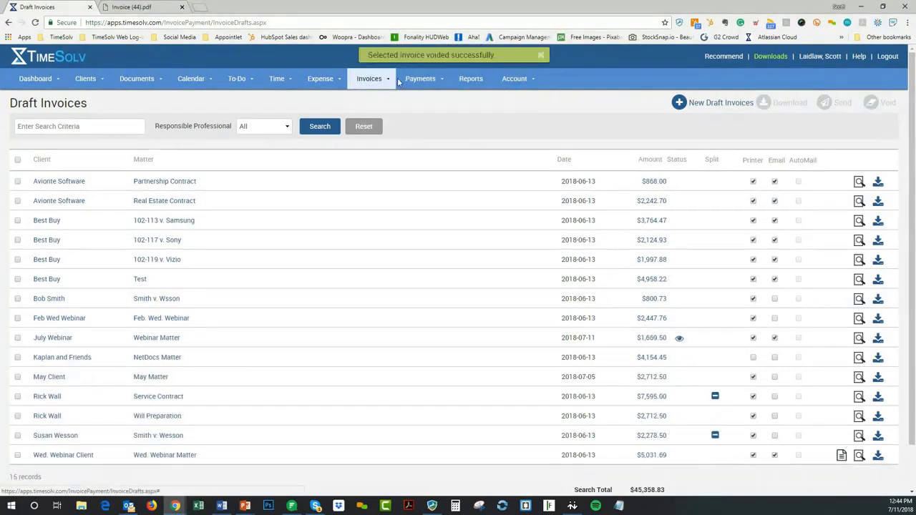
- Check the July - Webinar trust transactions and open the trust settings of client July's Webinar matter
{"action": "mouse_move", "coordinate": [413, 86]}
{"action": "left_click", "coordinate": [409, 114]}
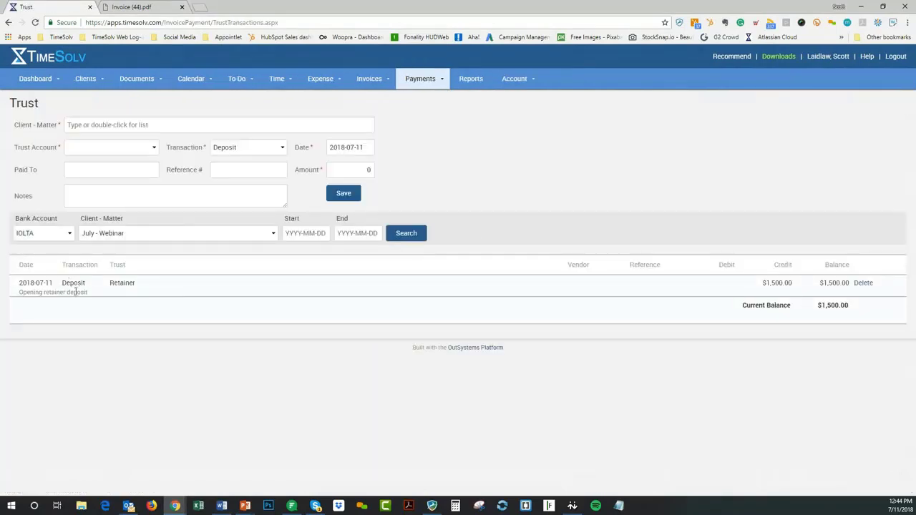
{"action": "left_click", "coordinate": [86, 78]}
{"action": "left_click", "coordinate": [80, 104]}
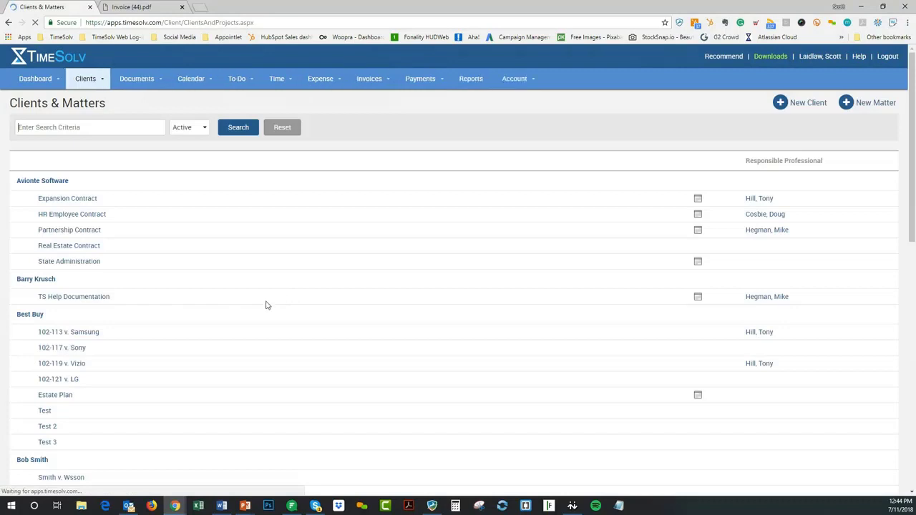
{"action": "scroll", "coordinate": [258, 301], "scroll_direction": "down", "scroll_amount": 7}
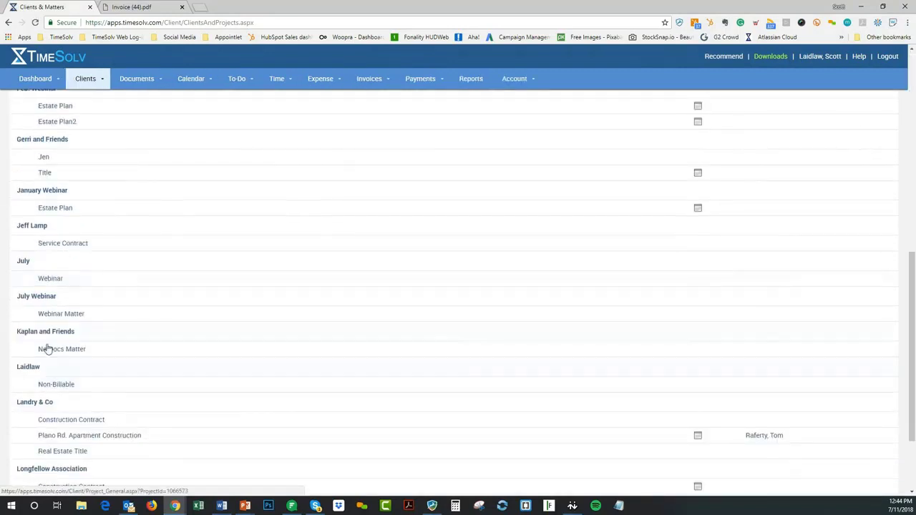
{"action": "left_click", "coordinate": [51, 280]}
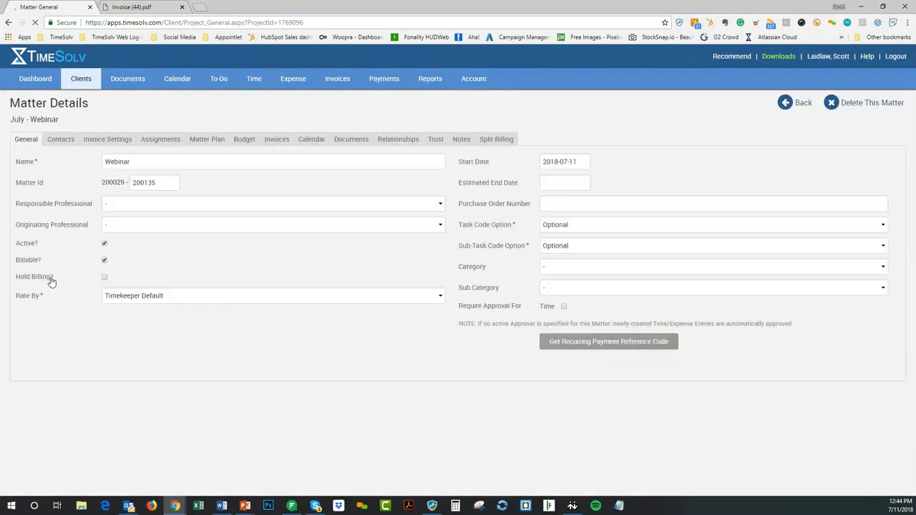
{"action": "left_click", "coordinate": [436, 140]}
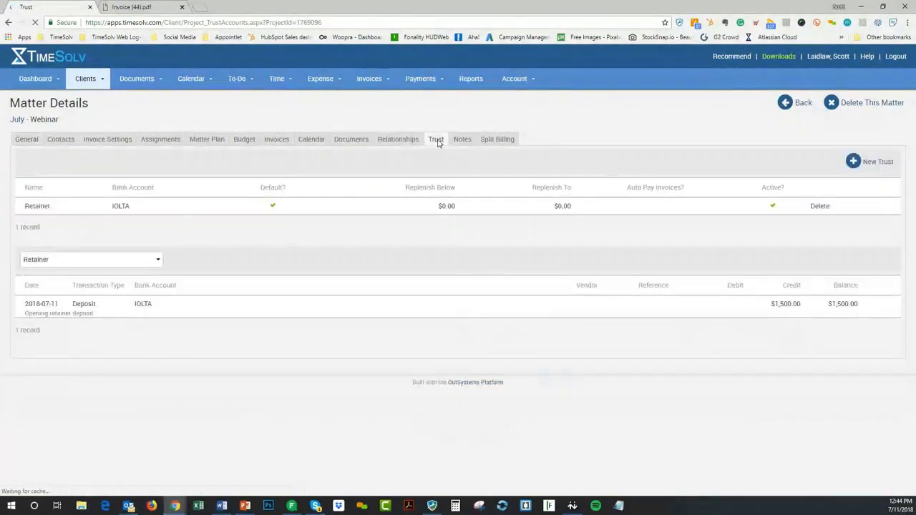
- Set the Retainer trust to replenish below 500 up to 1500, enable automatic invoice payment from it, and save
{"action": "left_click", "coordinate": [37, 206]}
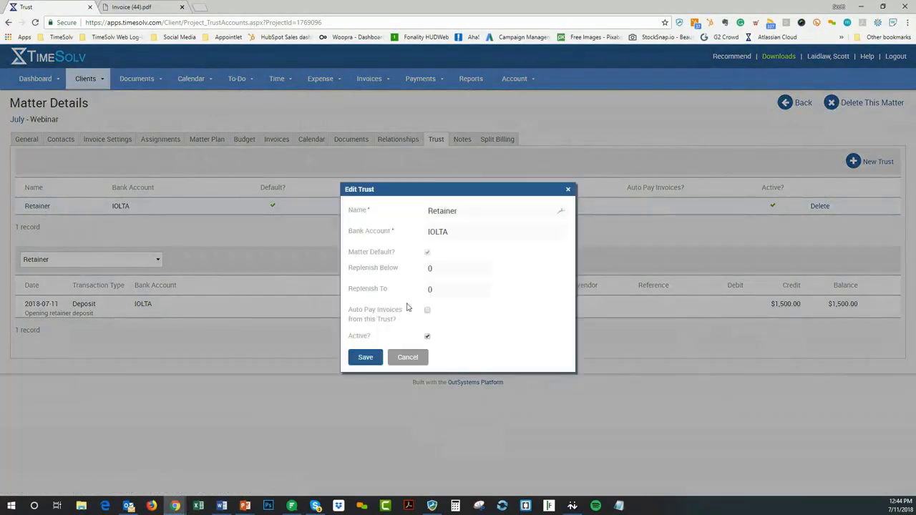
{"action": "left_click", "coordinate": [439, 267]}
{"action": "left_click_drag", "start_coordinate": [439, 267], "coordinate": [423, 275]}
{"action": "key", "text": "Tab"}
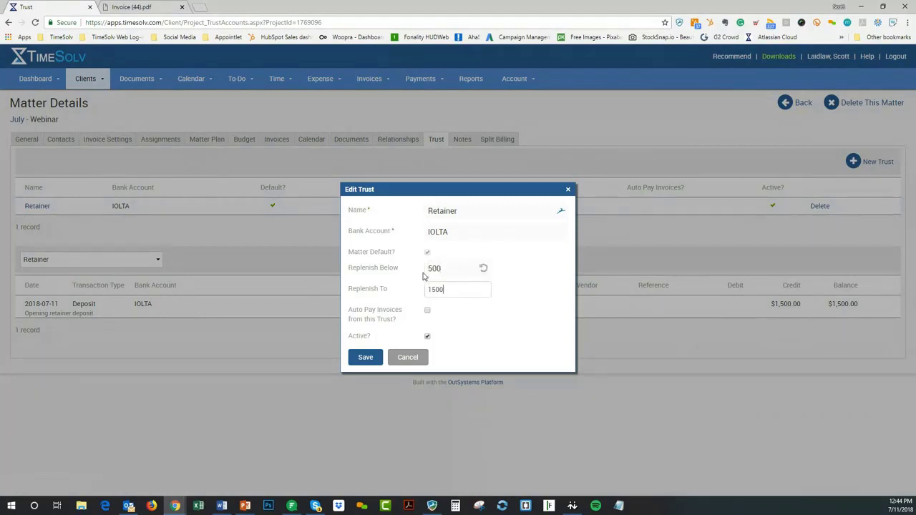
{"action": "left_click", "coordinate": [428, 311]}
{"action": "left_click", "coordinate": [359, 360]}
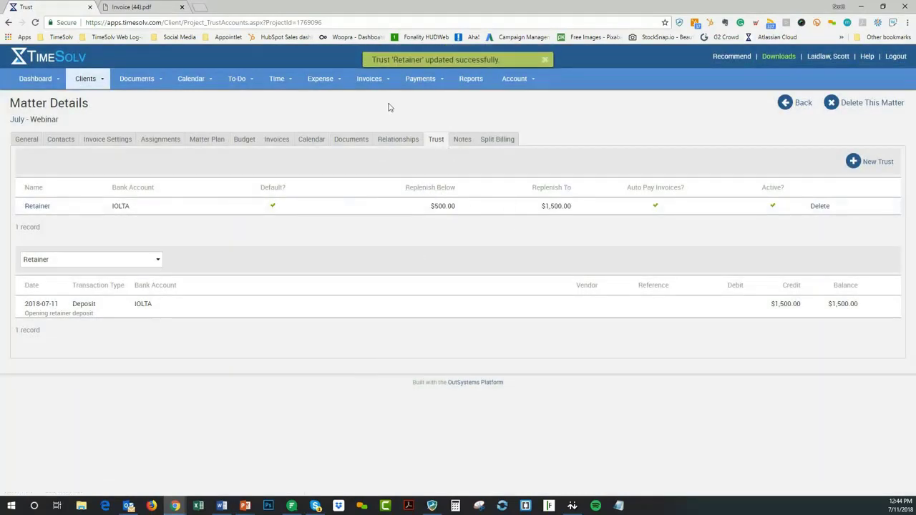
- Create a draft invoice for client July covering both time and expenses, dated 2018-07-11
{"action": "mouse_move", "coordinate": [360, 84]}
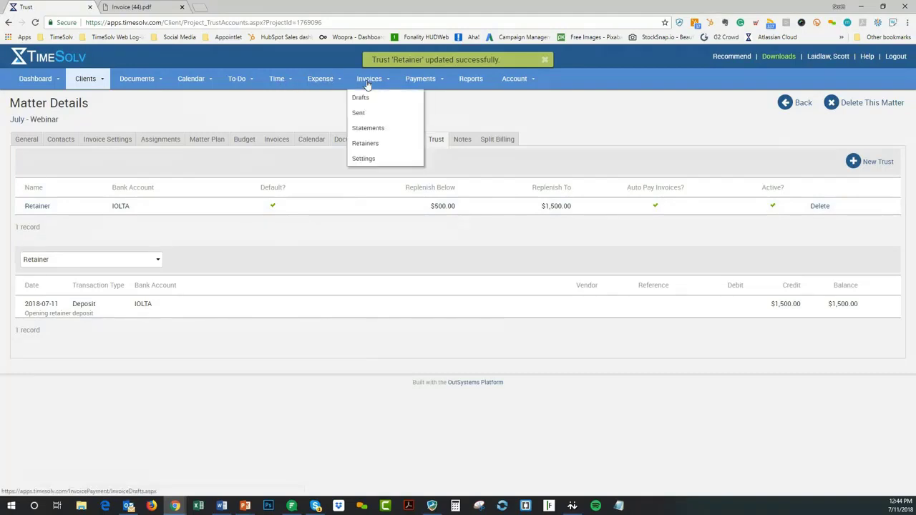
{"action": "left_click", "coordinate": [378, 99]}
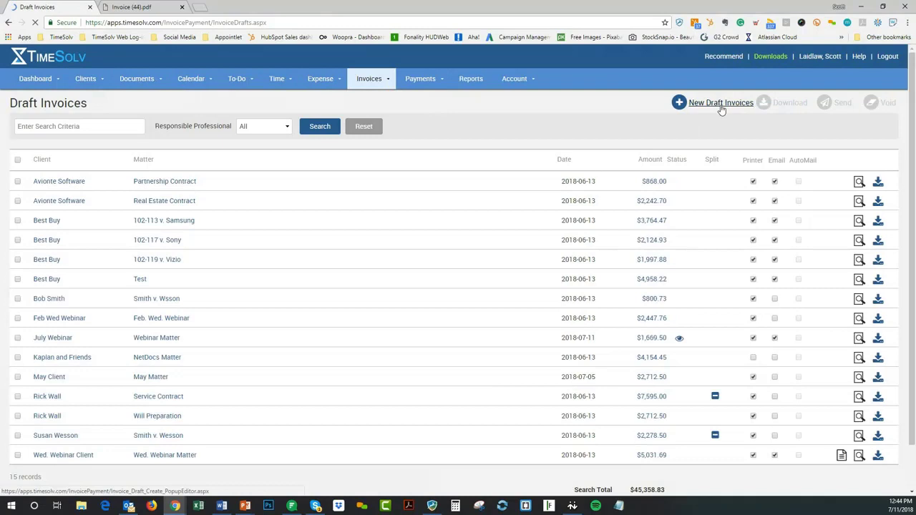
{"action": "left_click", "coordinate": [720, 104]}
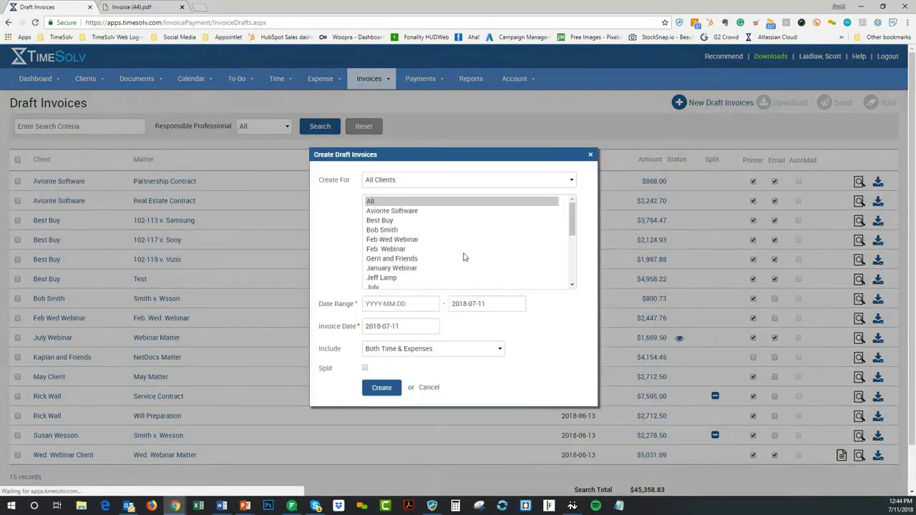
{"action": "left_click", "coordinate": [376, 287]}
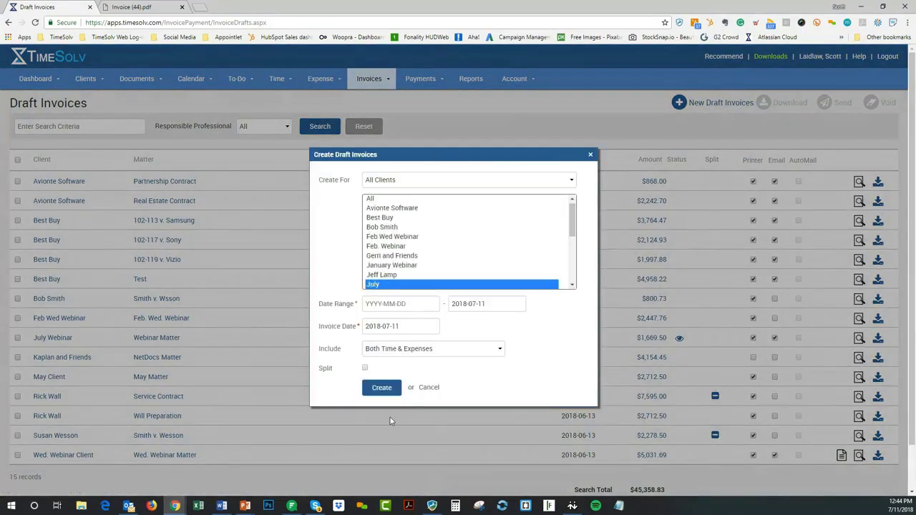
{"action": "left_click", "coordinate": [381, 387]}
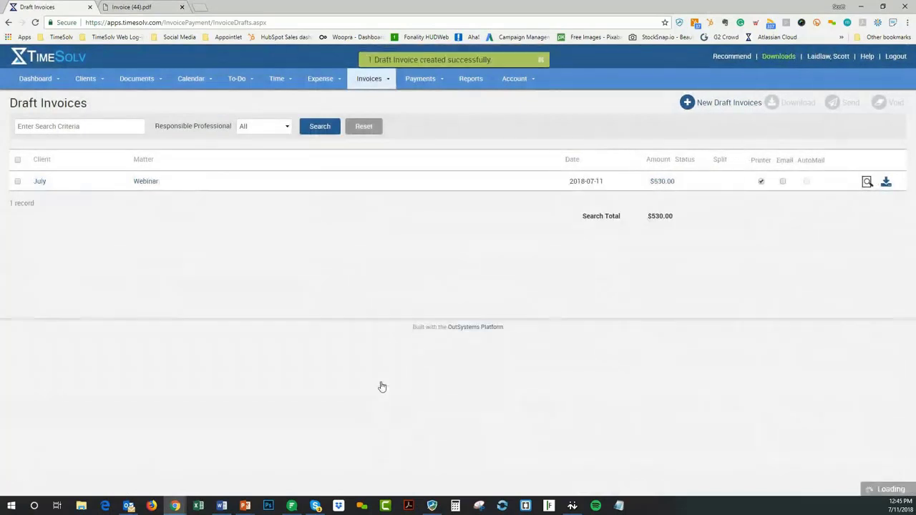
- Send the newly created July - Webinar draft invoice
{"action": "left_click", "coordinate": [17, 181]}
{"action": "left_click", "coordinate": [850, 104]}
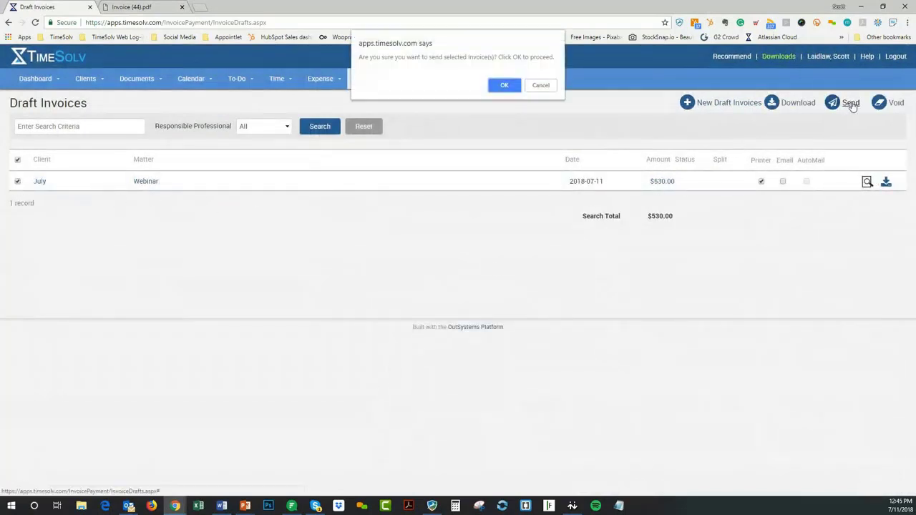
{"action": "left_click", "coordinate": [504, 88]}
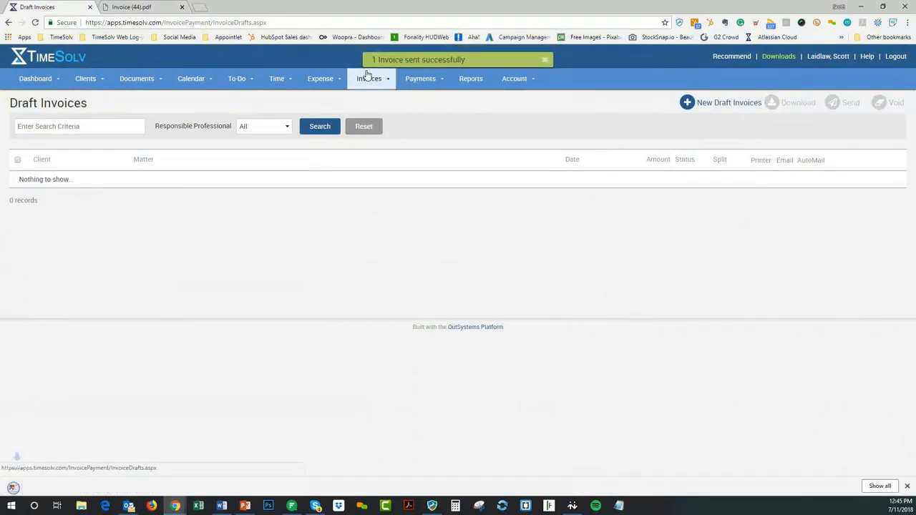
- Check the July invoice's balance among the sent invoices and the matter's trust transactions
{"action": "mouse_move", "coordinate": [369, 78]}
{"action": "left_click", "coordinate": [365, 113]}
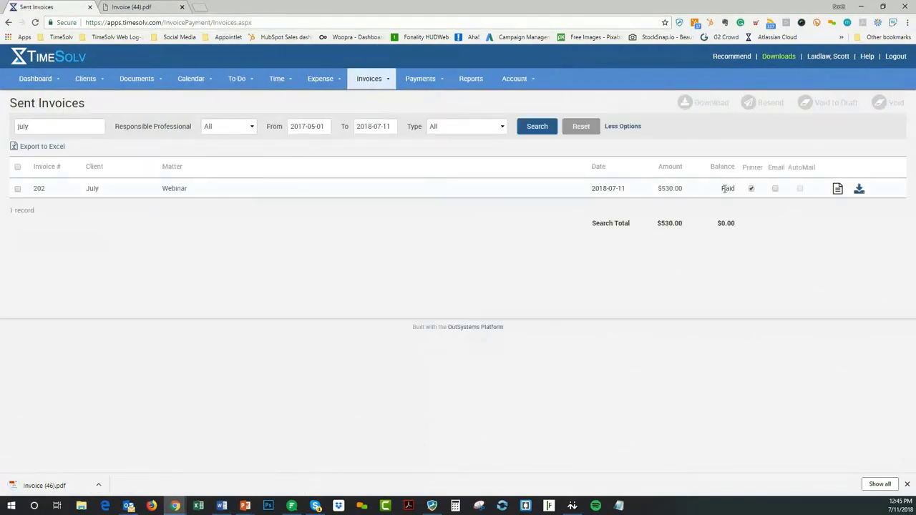
{"action": "mouse_move", "coordinate": [415, 84]}
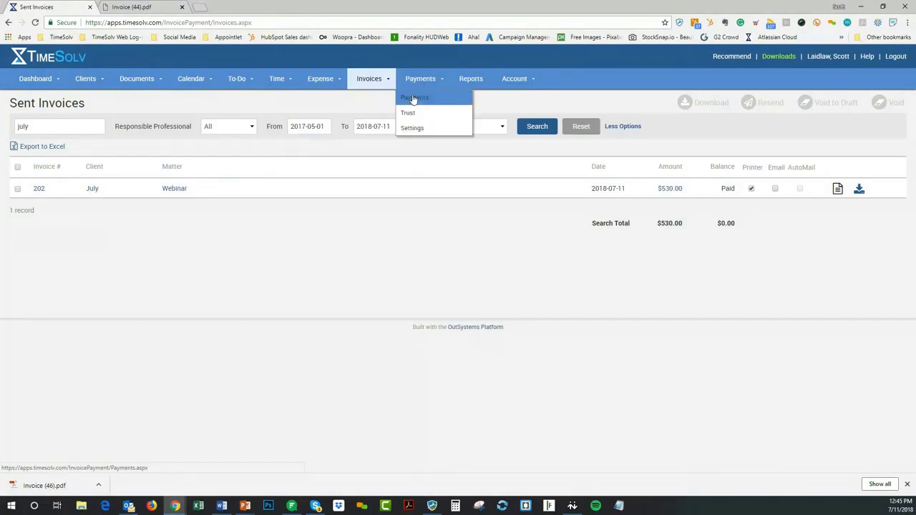
{"action": "left_click", "coordinate": [406, 114]}
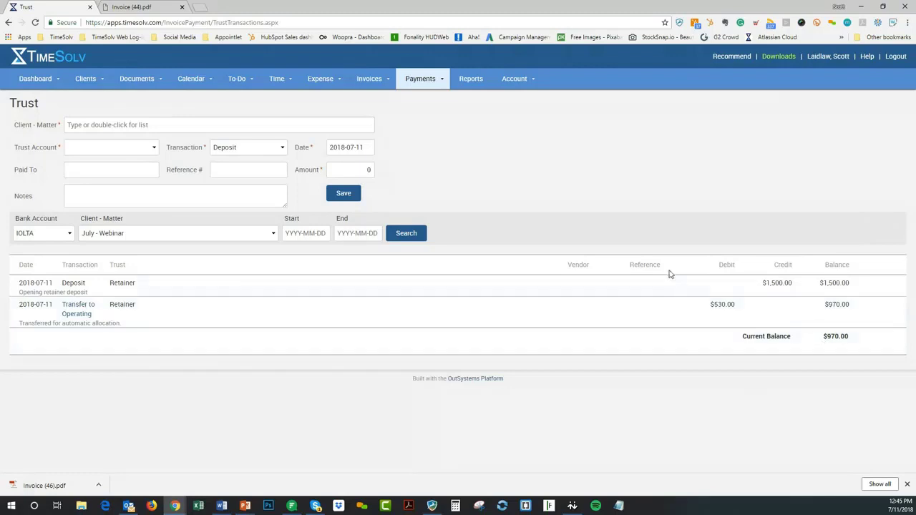
- Open the downloaded Invoice (46).pdf and examine its time details, client statement of account and remittance copy
{"action": "left_click", "coordinate": [50, 486]}
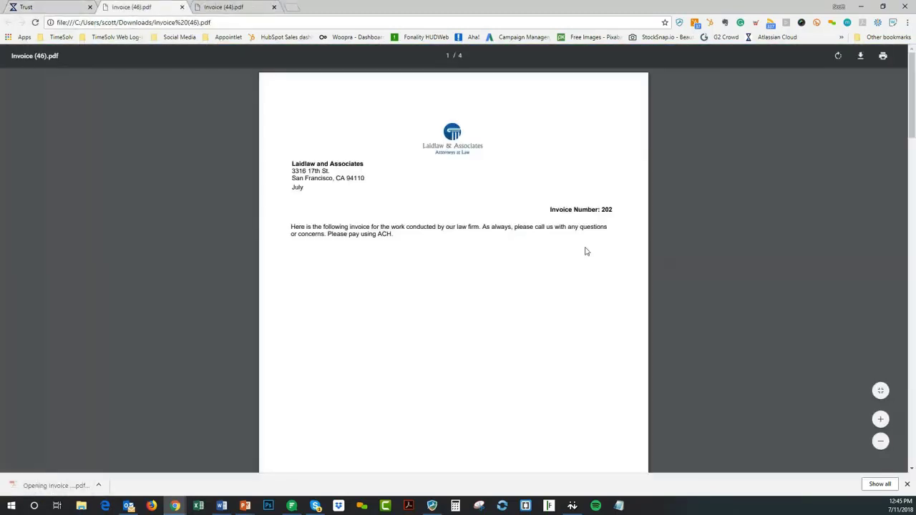
{"action": "scroll", "coordinate": [558, 269], "scroll_direction": "down", "scroll_amount": 4}
{"action": "scroll", "coordinate": [549, 278], "scroll_direction": "down", "scroll_amount": 5}
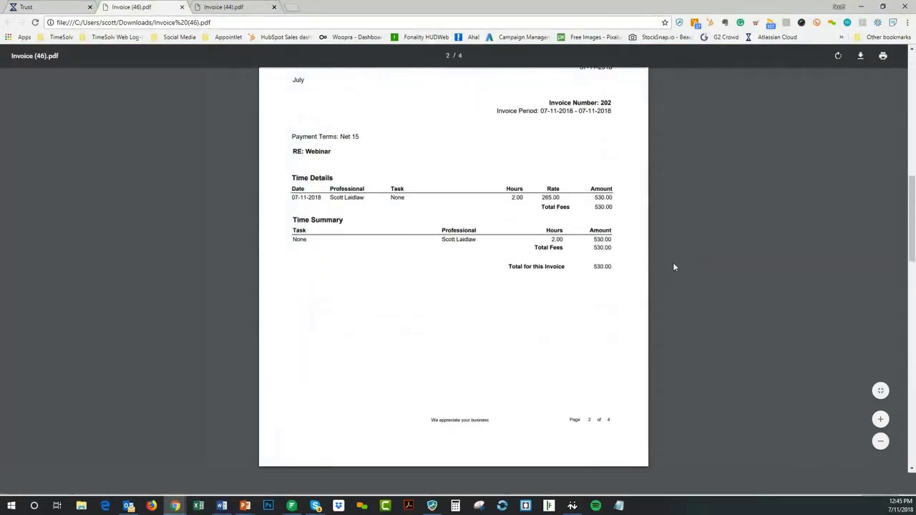
{"action": "scroll", "coordinate": [675, 264], "scroll_direction": "down", "scroll_amount": 4}
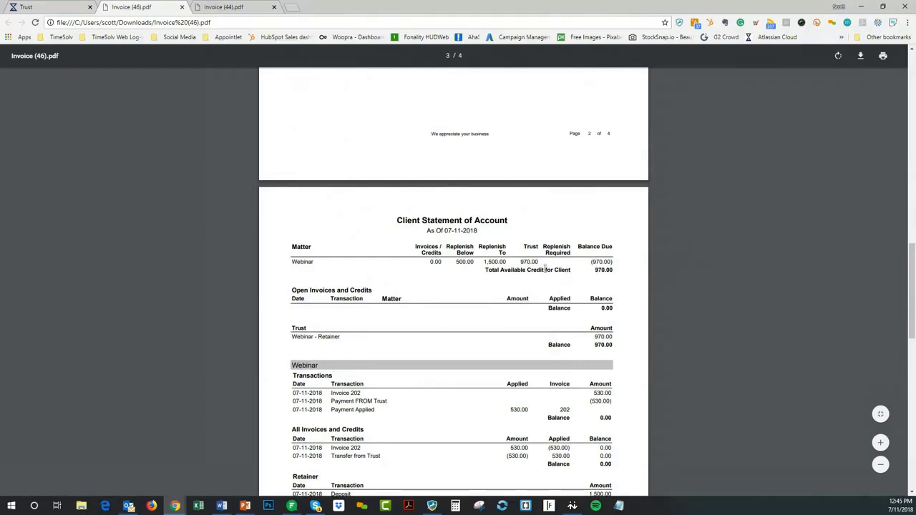
{"action": "scroll", "coordinate": [724, 255], "scroll_direction": "down", "scroll_amount": 2}
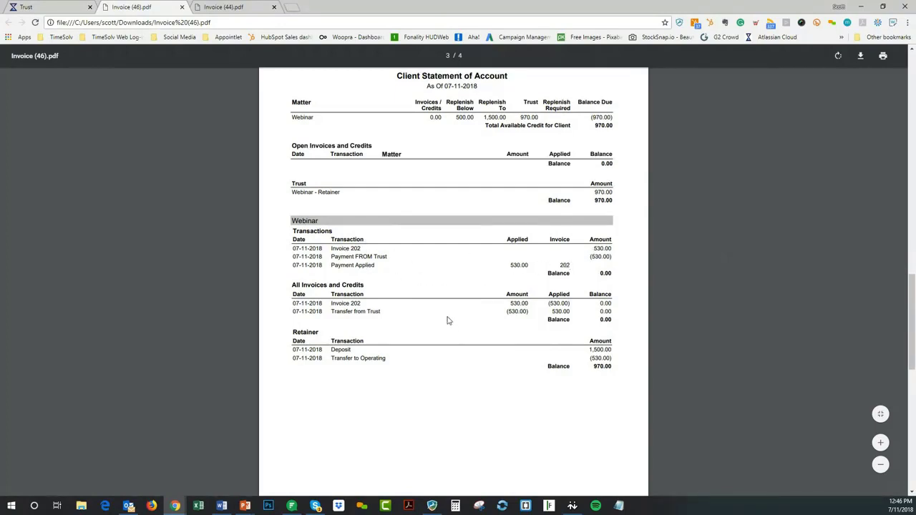
{"action": "scroll", "coordinate": [448, 319], "scroll_direction": "down", "scroll_amount": 2}
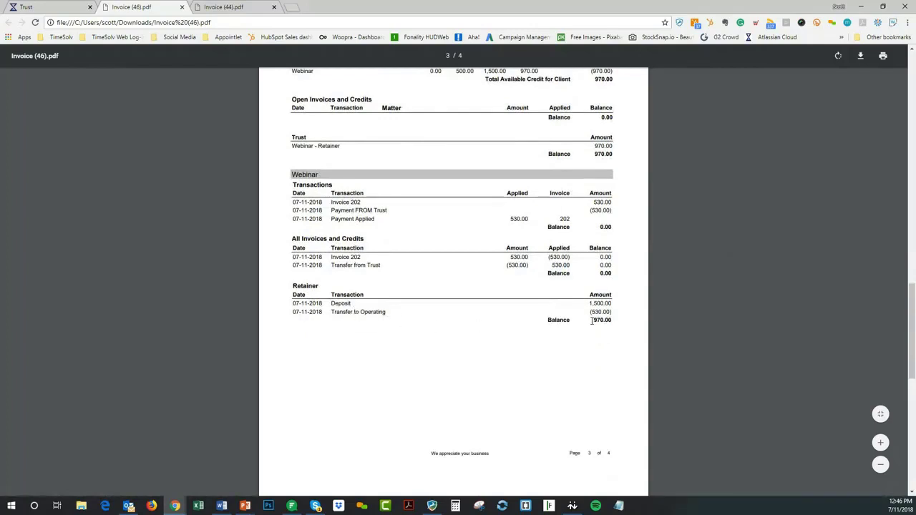
{"action": "scroll", "coordinate": [659, 315], "scroll_direction": "down", "scroll_amount": 7}
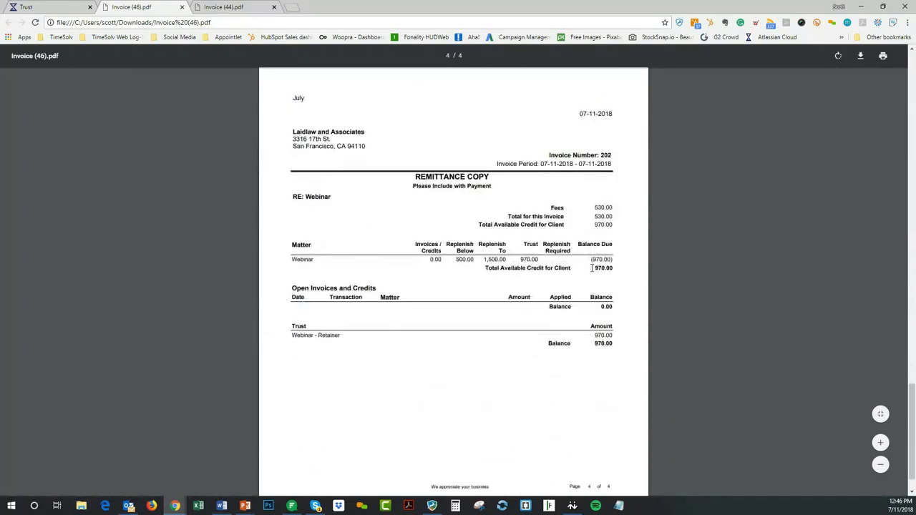
{"action": "left_click_drag", "start_coordinate": [593, 265], "coordinate": [614, 268]}
{"action": "left_click_drag", "start_coordinate": [482, 268], "coordinate": [622, 268]}
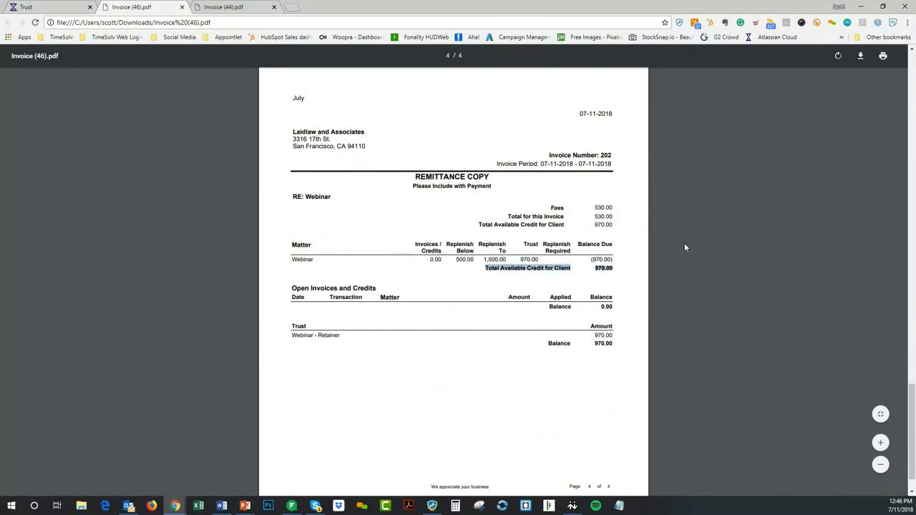
{"action": "left_click", "coordinate": [637, 242]}
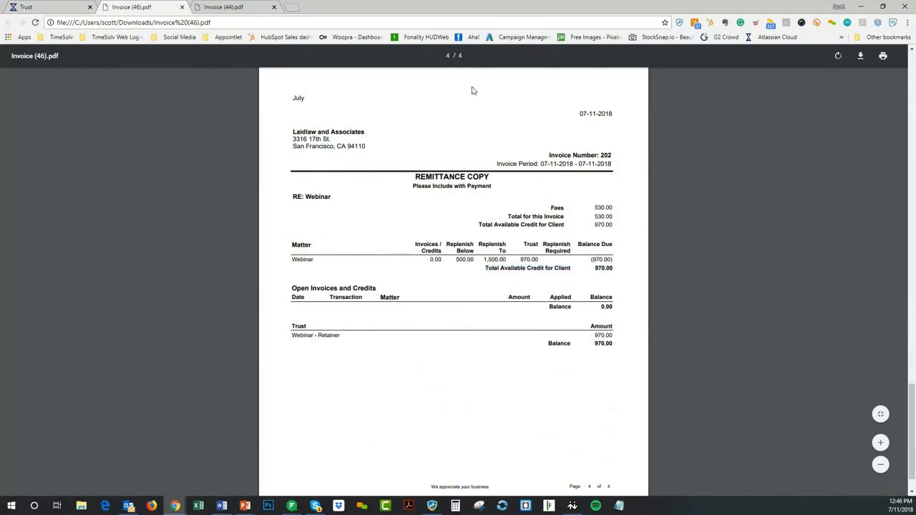
- Close the Invoice (44).pdf and Invoice (46).pdf documents and return to the Trust page
{"action": "left_click", "coordinate": [265, 9]}
{"action": "left_click", "coordinate": [274, 7]}
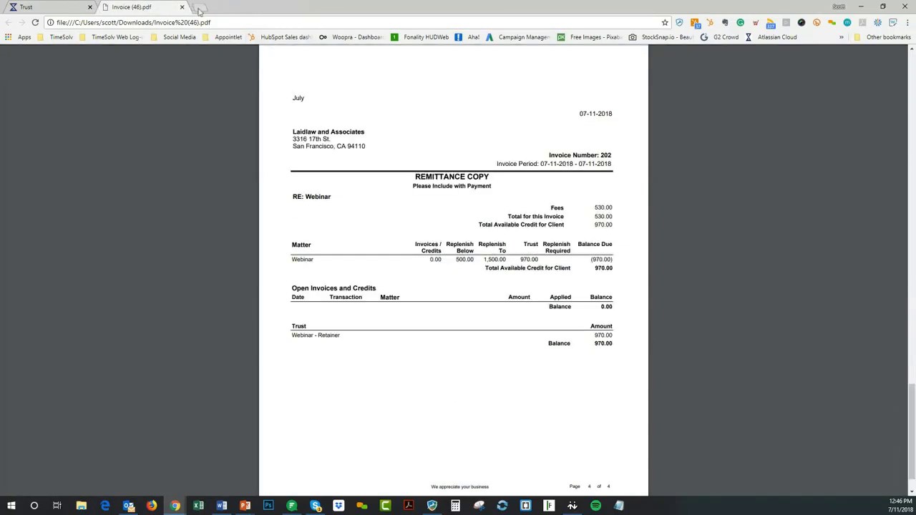
{"action": "left_click", "coordinate": [182, 7]}
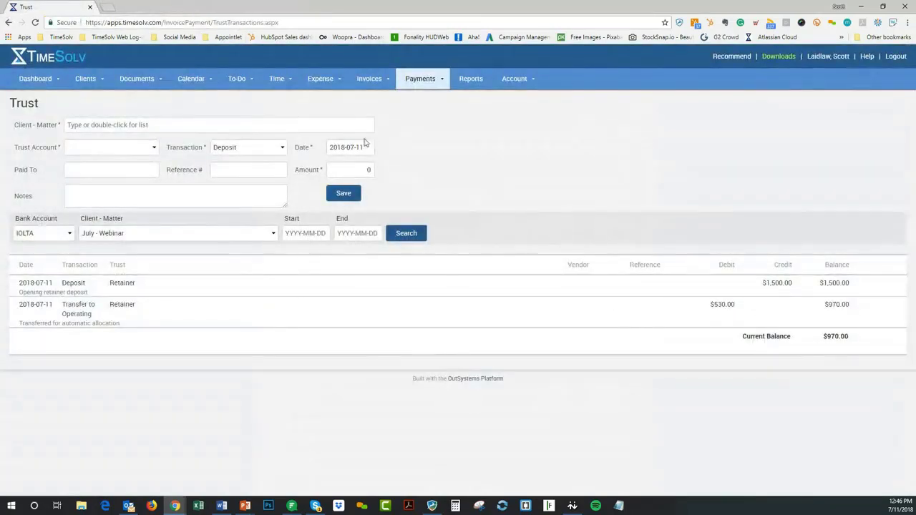
- Record a billable time entry of 2.3 hours for the July - Webinar matter and save it
{"action": "mouse_move", "coordinate": [276, 80]}
{"action": "mouse_move", "coordinate": [281, 81]}
{"action": "left_click", "coordinate": [281, 98]}
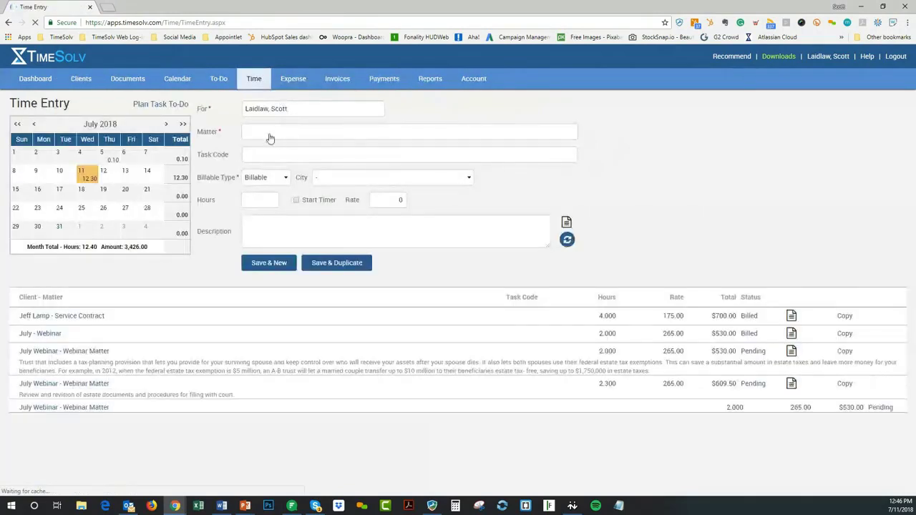
{"action": "type", "text": "july"}
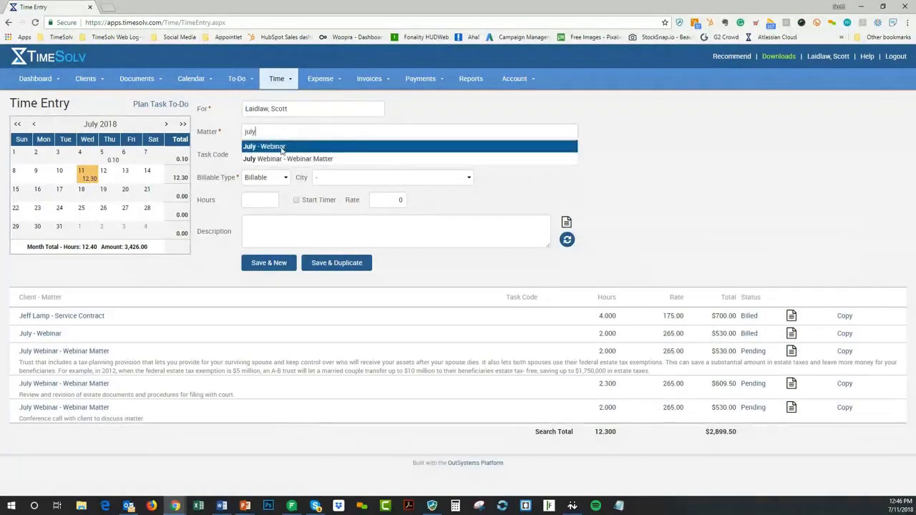
{"action": "left_click", "coordinate": [271, 146]}
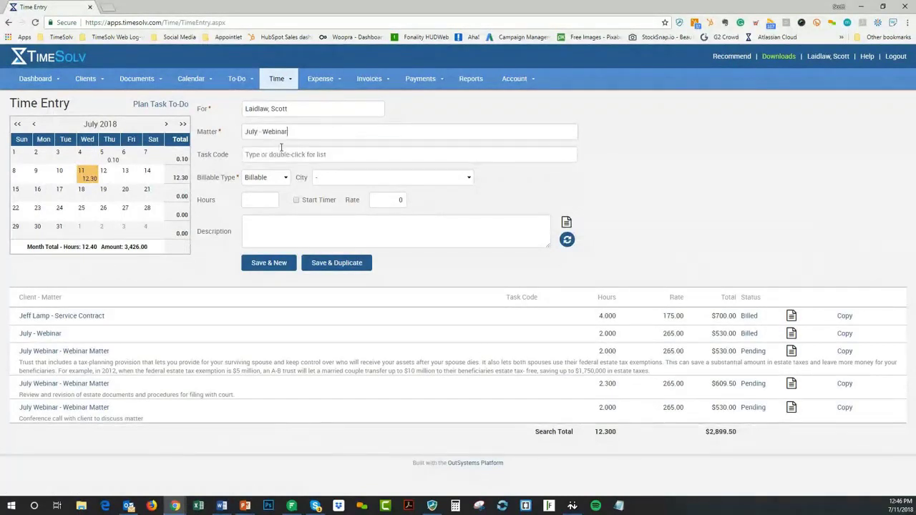
{"action": "left_click", "coordinate": [269, 200]}
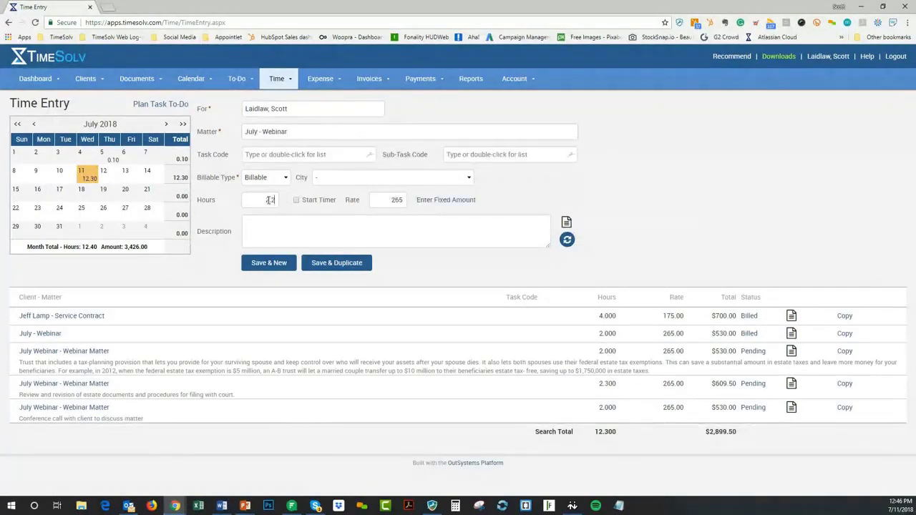
{"action": "left_click", "coordinate": [283, 262]}
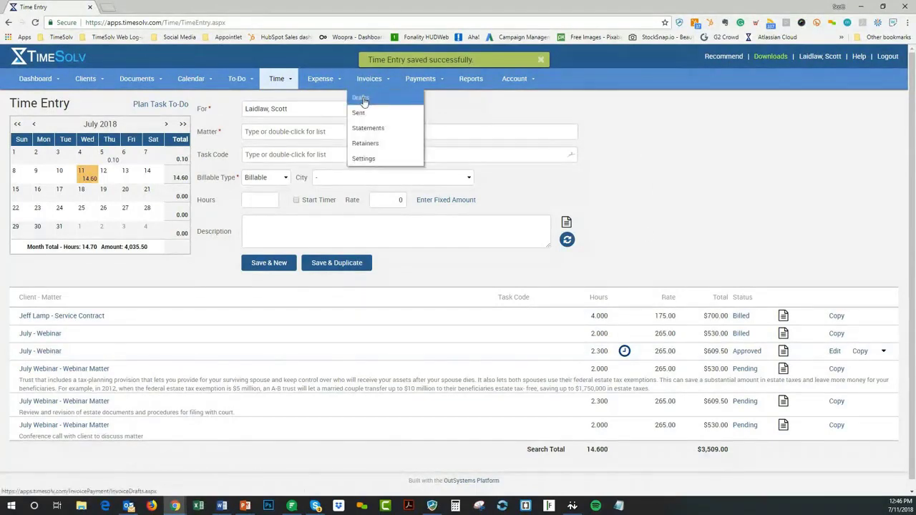
- Create a draft invoice for the client July, including both time and expenses, dated 2018-07-11
{"action": "left_click", "coordinate": [362, 99]}
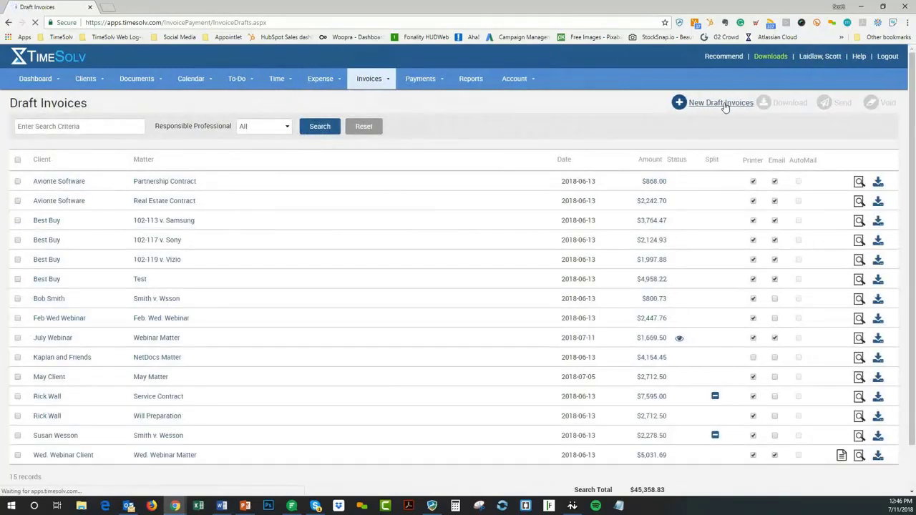
{"action": "left_click", "coordinate": [724, 105]}
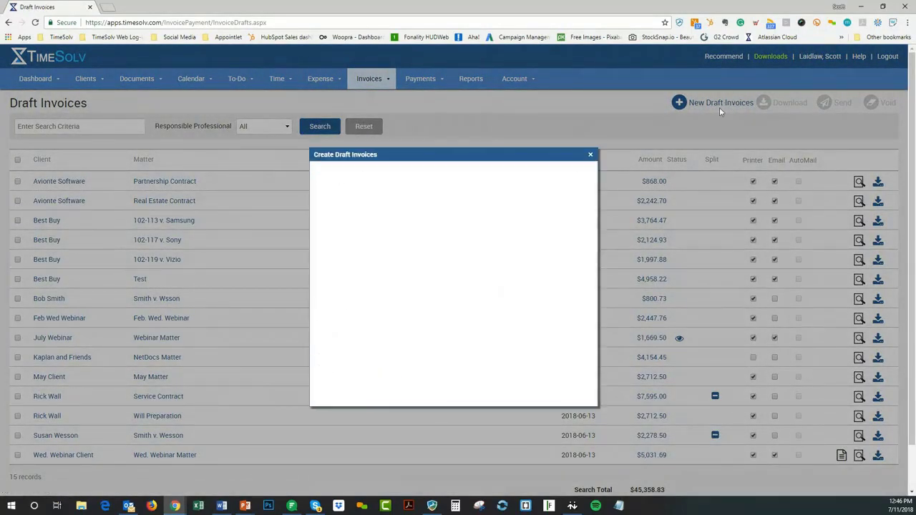
{"action": "left_click", "coordinate": [384, 285]}
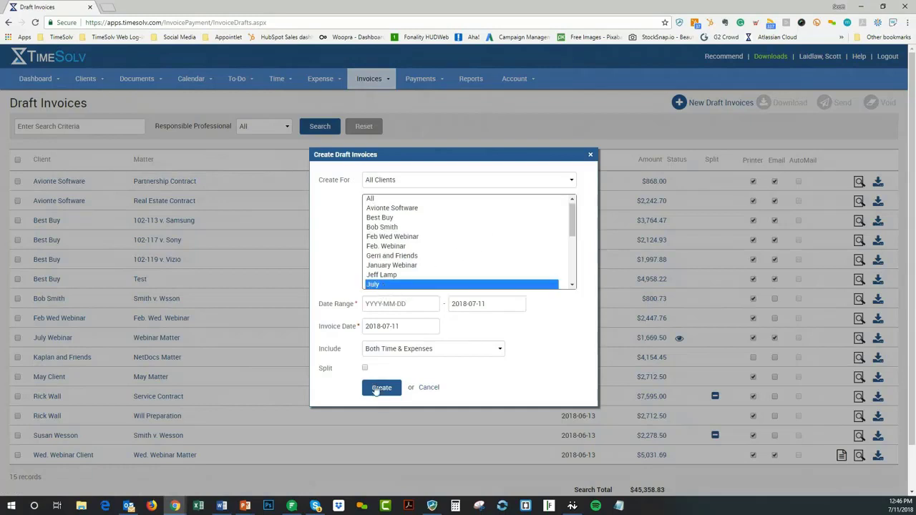
{"action": "left_click", "coordinate": [377, 389]}
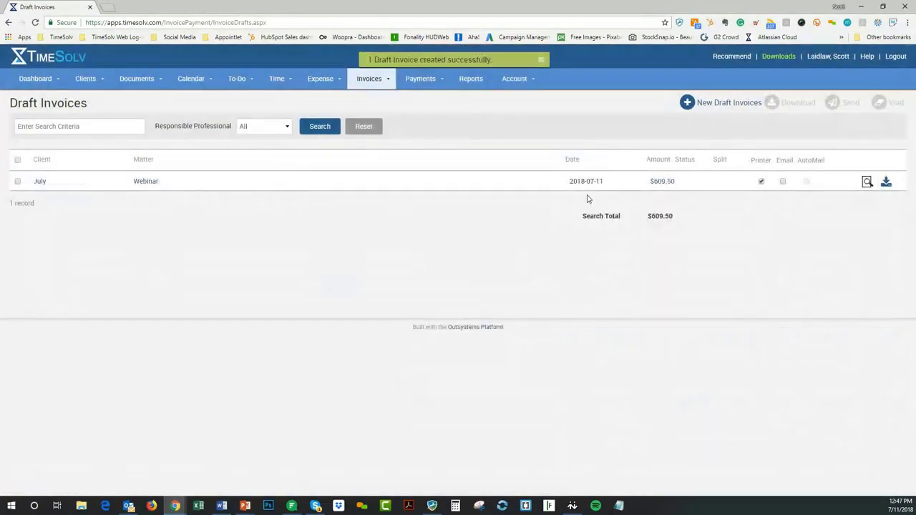
- Select the new July - Webinar draft invoice and send it, accepting the confirmation
{"action": "left_click", "coordinate": [18, 182]}
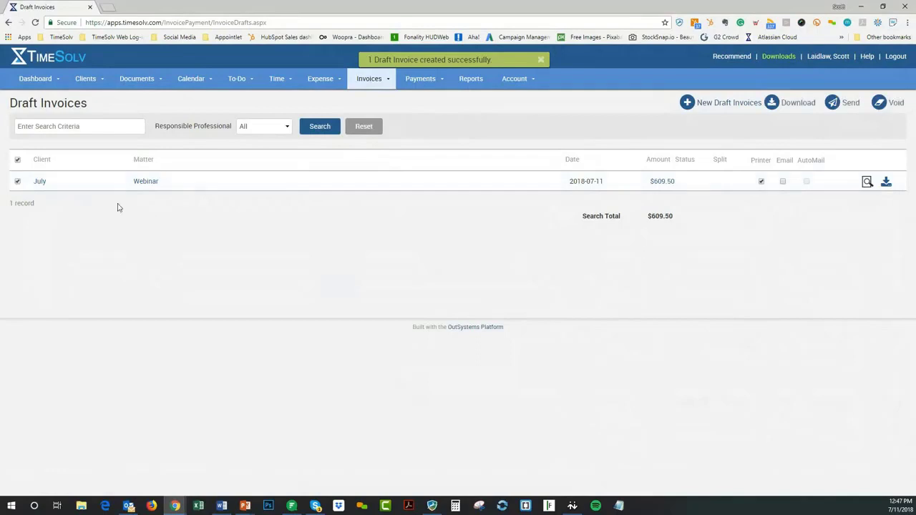
{"action": "left_click", "coordinate": [849, 106]}
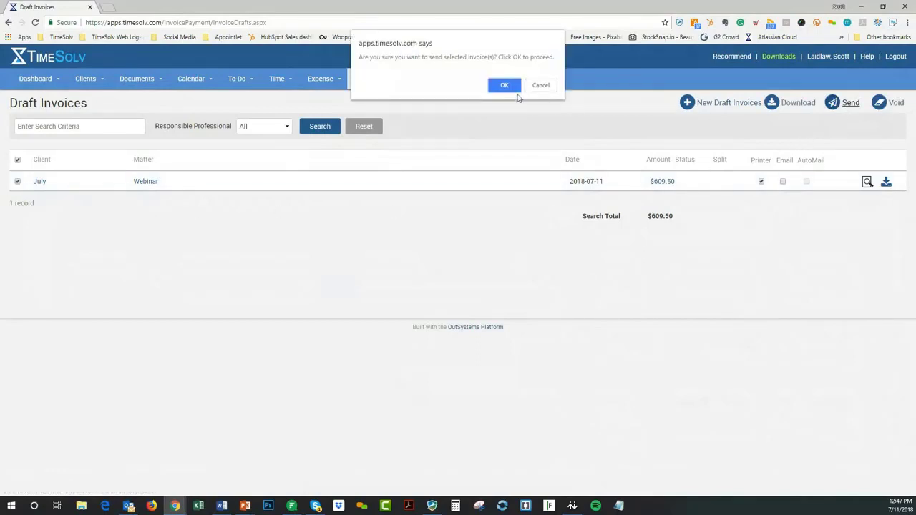
{"action": "left_click", "coordinate": [504, 86]}
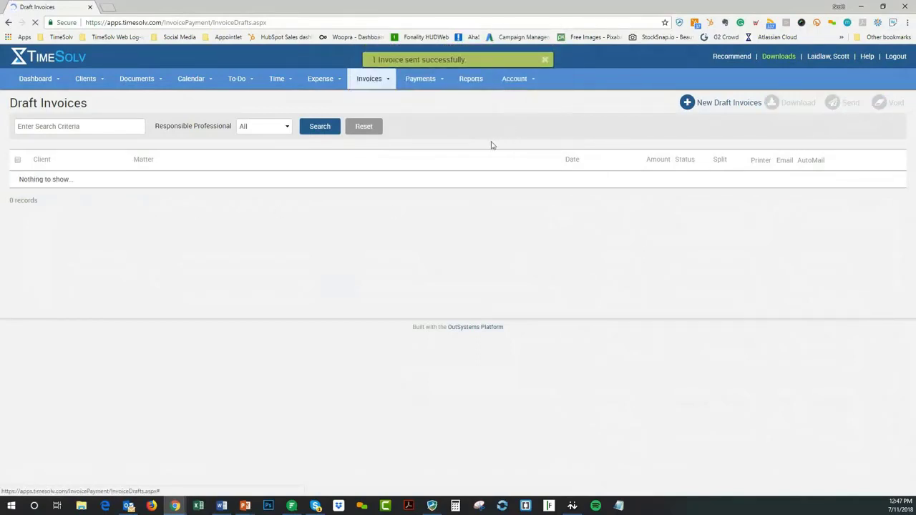
- Check the newly sent July invoice's payment status and review the matching trust transfers
{"action": "left_click", "coordinate": [375, 89]}
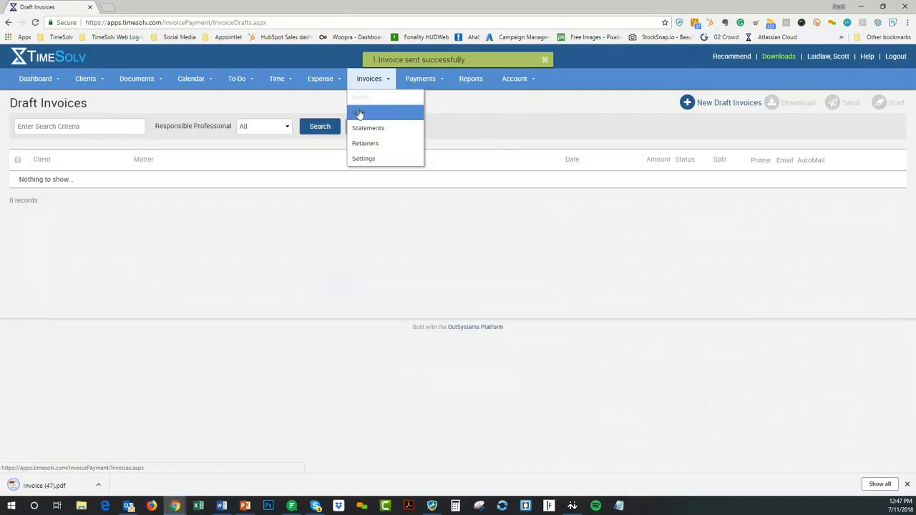
{"action": "left_click", "coordinate": [358, 113]}
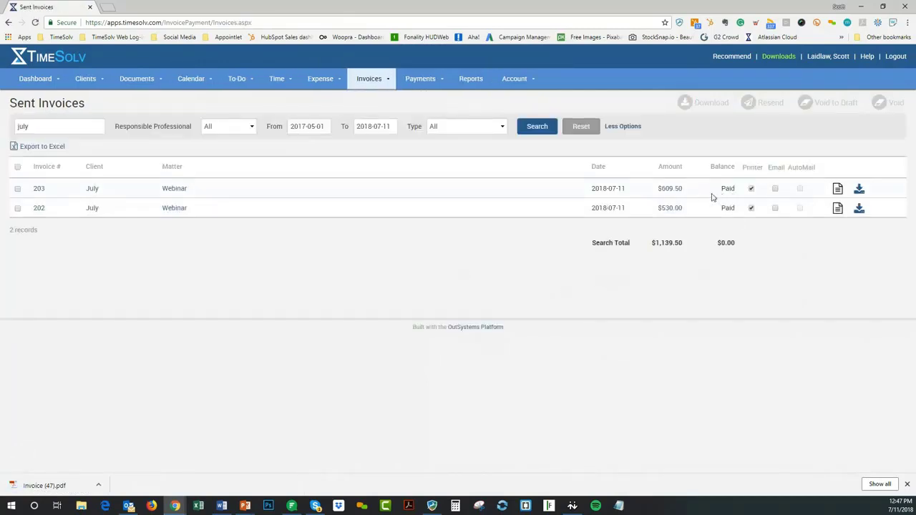
{"action": "left_click", "coordinate": [430, 88]}
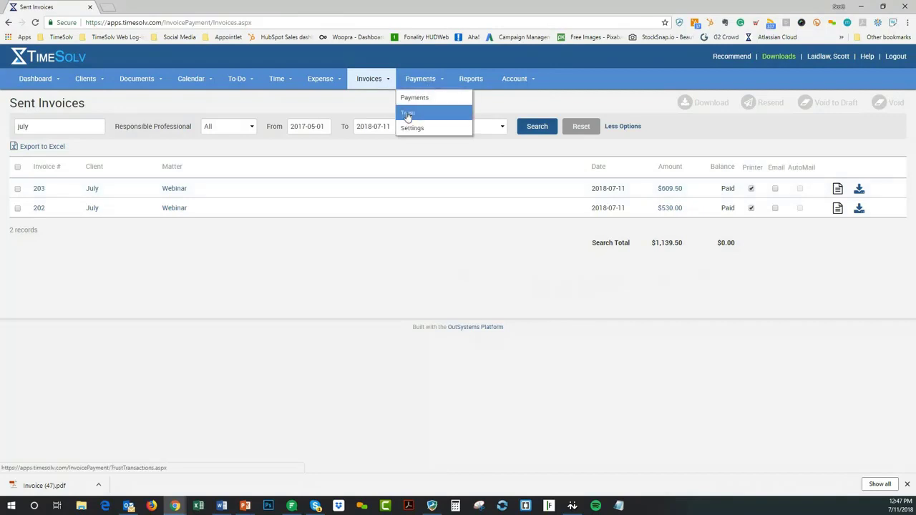
{"action": "left_click", "coordinate": [407, 113]}
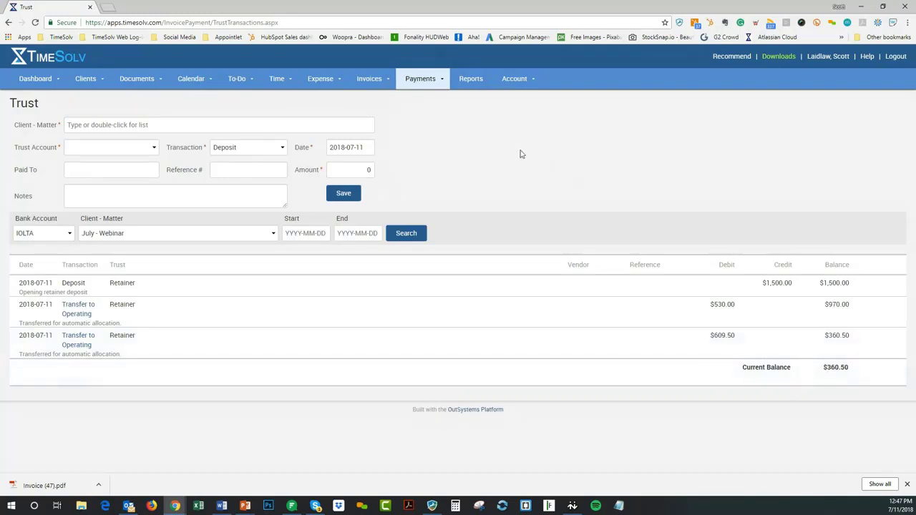
- Open the downloaded Invoice (47).pdf and examine its time details, client statement of account and retainer transactions
{"action": "left_click", "coordinate": [44, 485]}
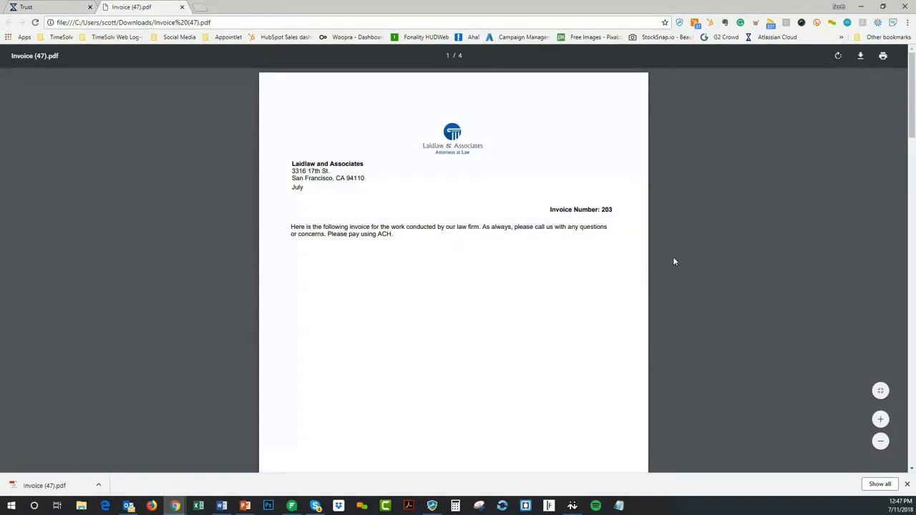
{"action": "scroll", "coordinate": [673, 262], "scroll_direction": "down", "scroll_amount": 8}
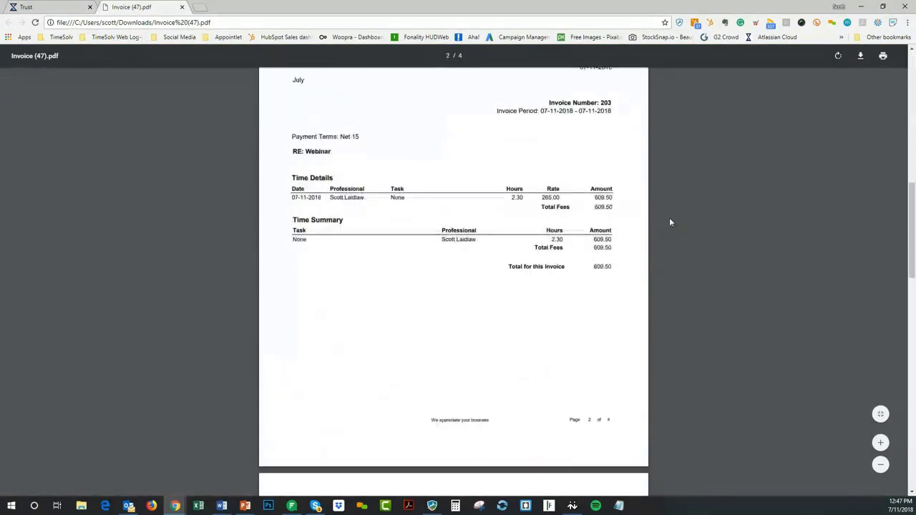
{"action": "scroll", "coordinate": [669, 222], "scroll_direction": "down", "scroll_amount": 1}
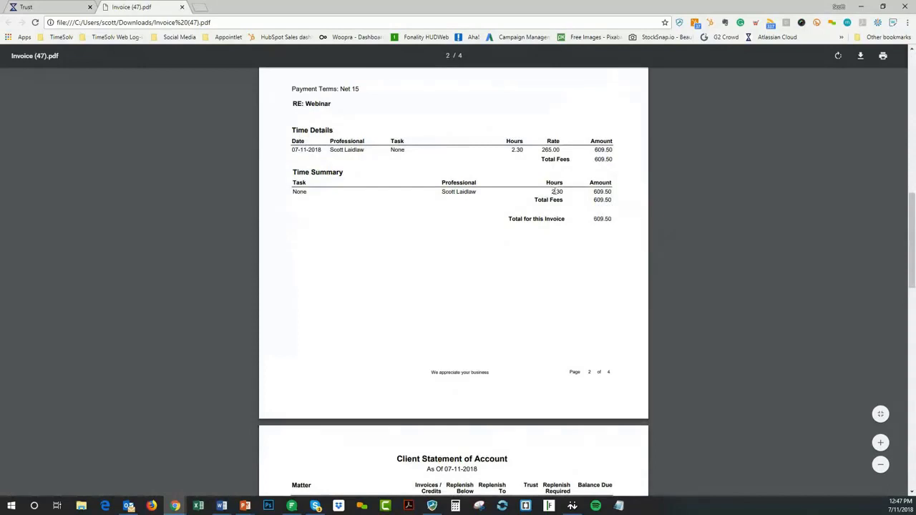
{"action": "scroll", "coordinate": [699, 218], "scroll_direction": "down", "scroll_amount": 6}
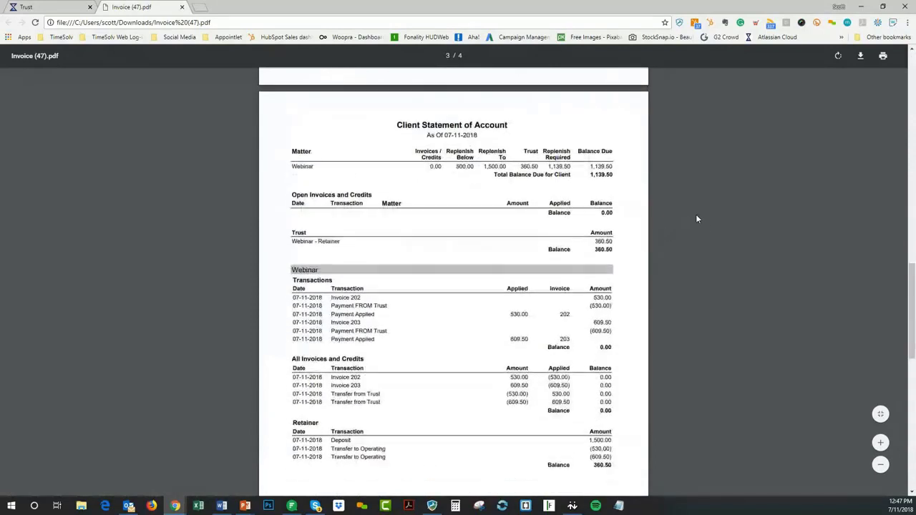
{"action": "scroll", "coordinate": [694, 216], "scroll_direction": "down", "scroll_amount": 1}
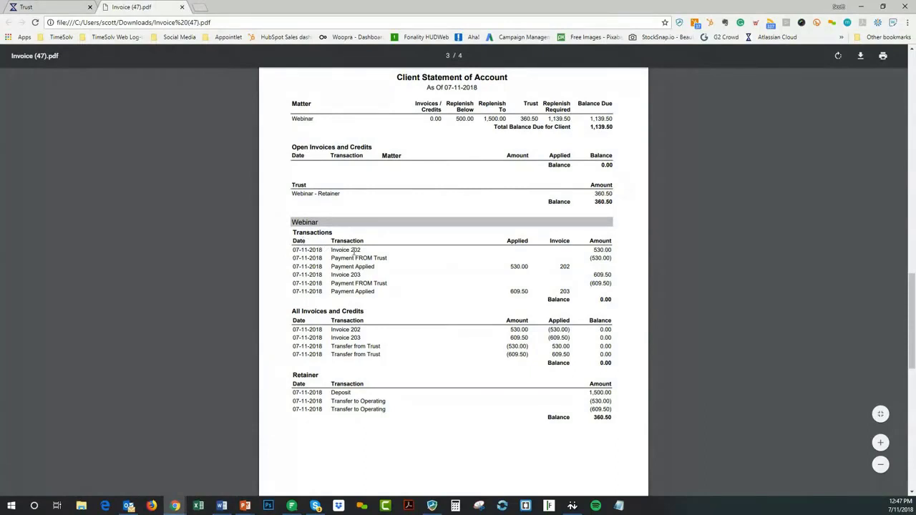
{"action": "left_click_drag", "start_coordinate": [351, 250], "coordinate": [362, 250]}
{"action": "scroll", "coordinate": [677, 260], "scroll_direction": "down", "scroll_amount": 2}
{"action": "scroll", "coordinate": [616, 288], "scroll_direction": "down", "scroll_amount": 2}
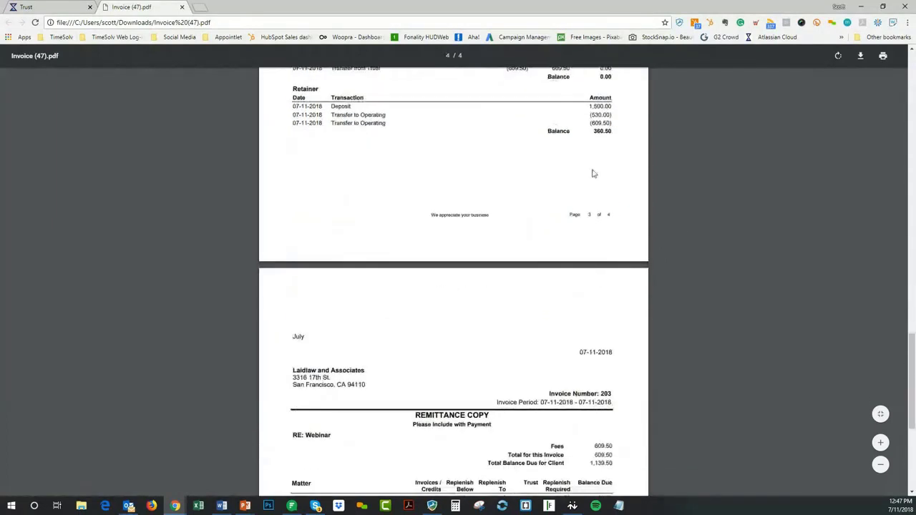
{"action": "scroll", "coordinate": [593, 172], "scroll_direction": "up", "scroll_amount": 2}
{"action": "left_click_drag", "start_coordinate": [589, 272], "coordinate": [615, 275]}
{"action": "left_click", "coordinate": [621, 274]}
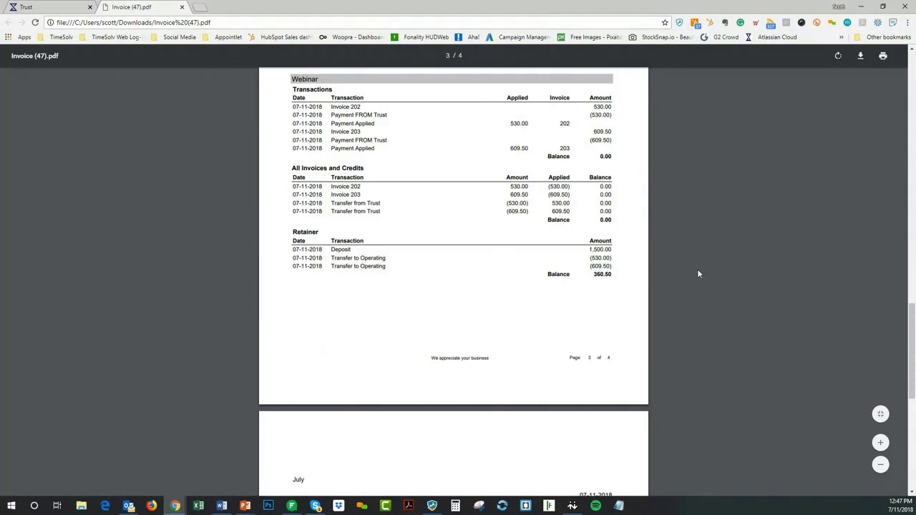
{"action": "scroll", "coordinate": [695, 266], "scroll_direction": "down", "scroll_amount": 4}
{"action": "scroll", "coordinate": [678, 257], "scroll_direction": "up", "scroll_amount": 3}
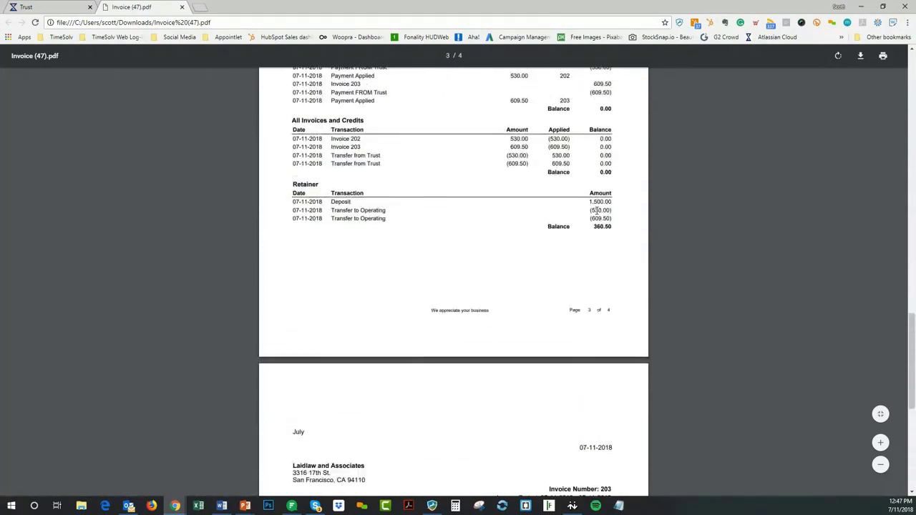
- Examine the remittance copy's replenishment thresholds, required replenishment and total balance due for the client
{"action": "scroll", "coordinate": [680, 241], "scroll_direction": "down", "scroll_amount": 5}
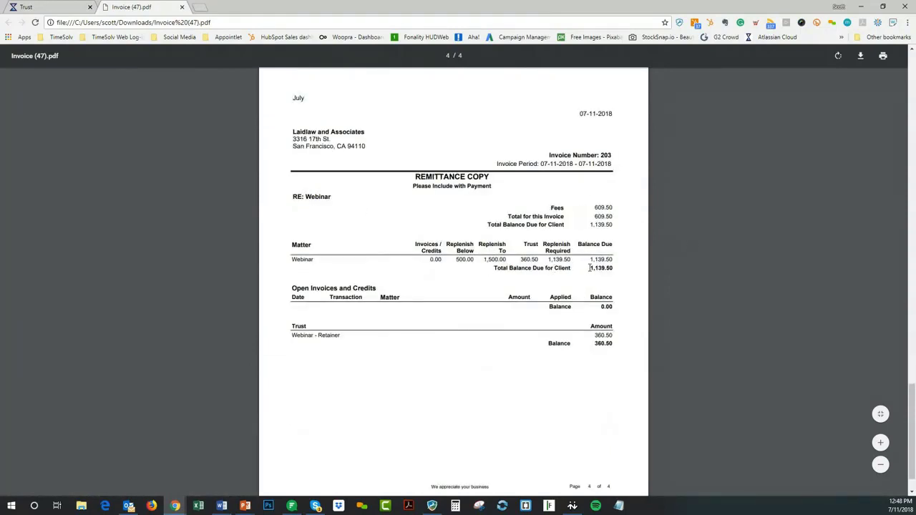
{"action": "left_click_drag", "start_coordinate": [589, 268], "coordinate": [616, 269]}
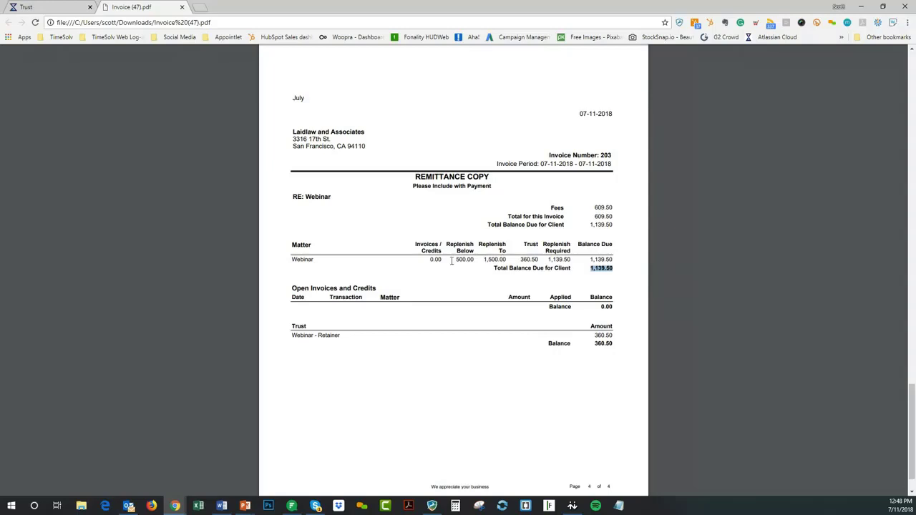
{"action": "left_click_drag", "start_coordinate": [454, 260], "coordinate": [541, 260]}
{"action": "left_click_drag", "start_coordinate": [482, 259], "coordinate": [574, 260]}
{"action": "left_click", "coordinate": [553, 260]}
{"action": "left_click", "coordinate": [613, 268]}
- Return from the PDF to TimeSolv and view the list of retainer invoices
{"action": "left_click", "coordinate": [68, 7]}
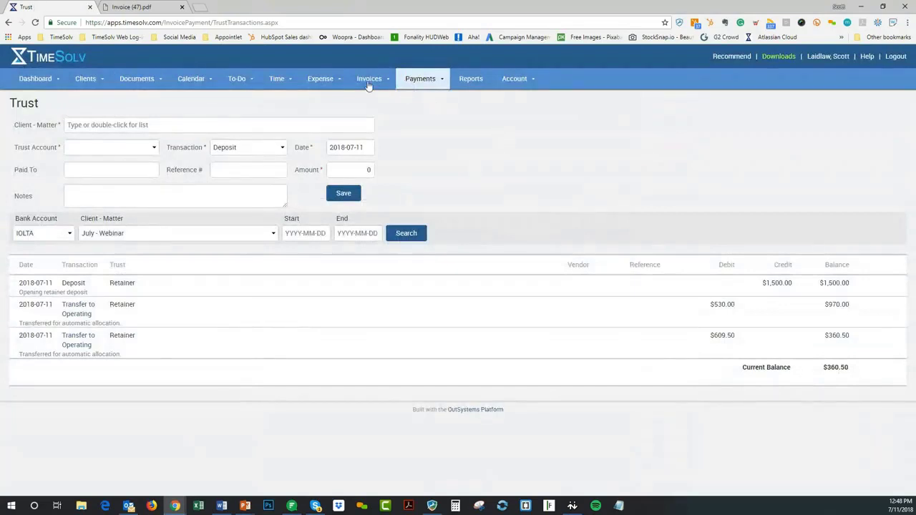
{"action": "mouse_move", "coordinate": [368, 84]}
{"action": "left_click", "coordinate": [370, 145]}
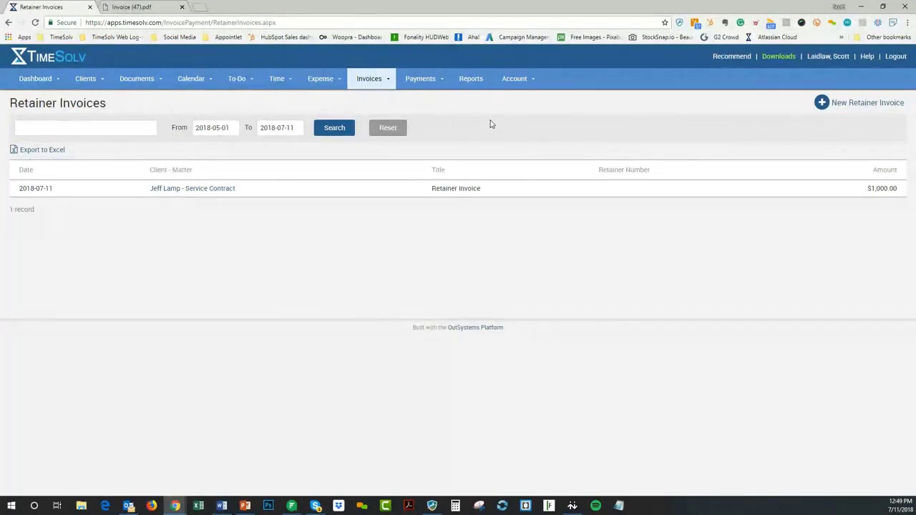
- Open the July client's Webinar matter and examine its trust account's replenishment settings, transfers to operating and latest balance
{"action": "left_click", "coordinate": [86, 79]}
{"action": "left_click", "coordinate": [86, 103]}
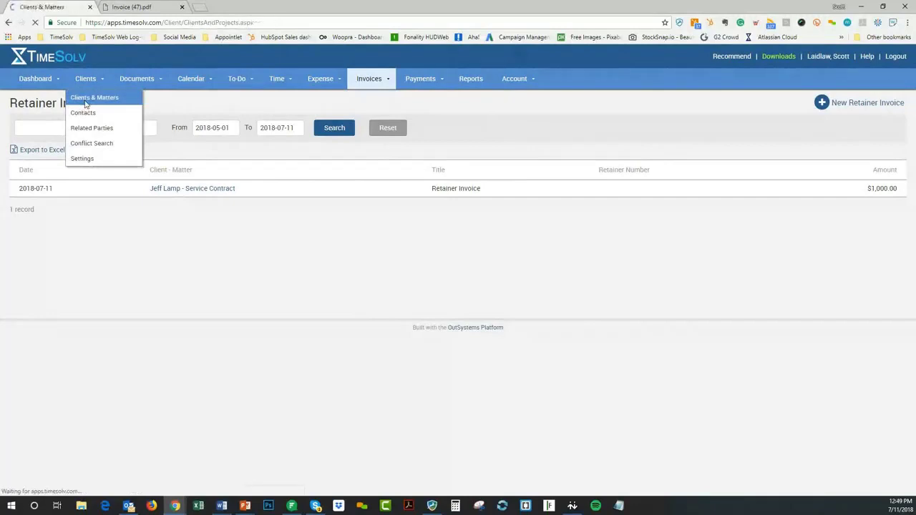
{"action": "scroll", "coordinate": [190, 317], "scroll_direction": "down", "scroll_amount": 4}
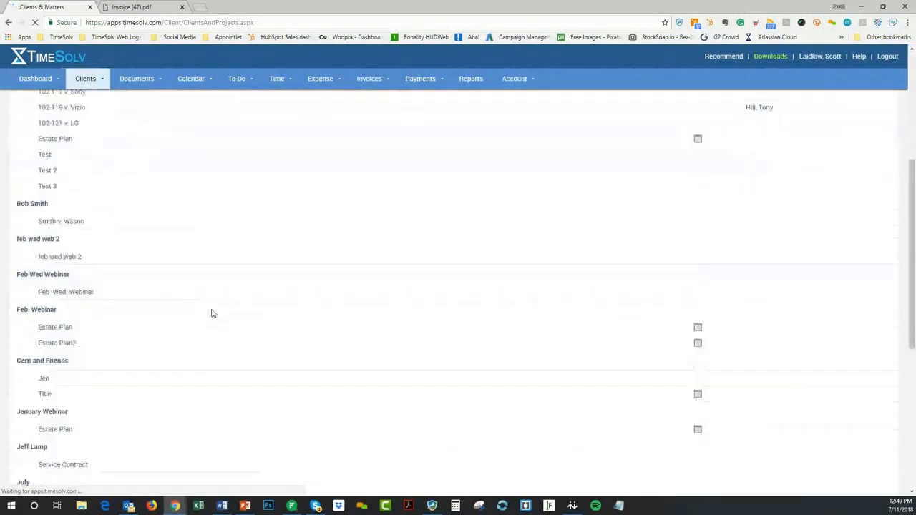
{"action": "scroll", "coordinate": [88, 408], "scroll_direction": "down", "scroll_amount": 2}
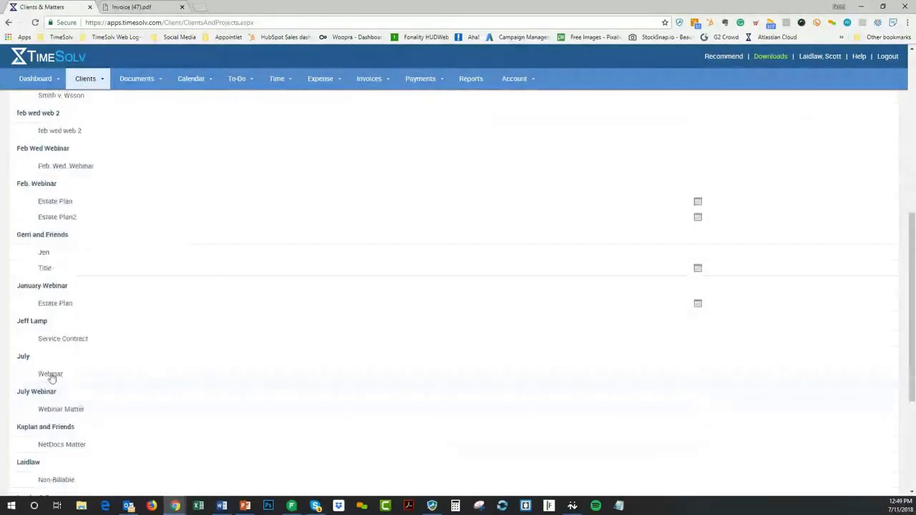
{"action": "left_click", "coordinate": [50, 375]}
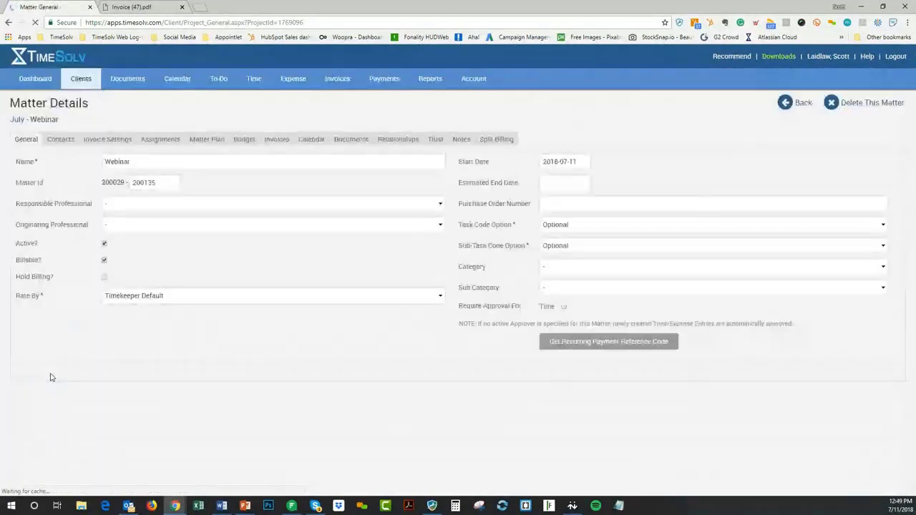
{"action": "left_click", "coordinate": [435, 141]}
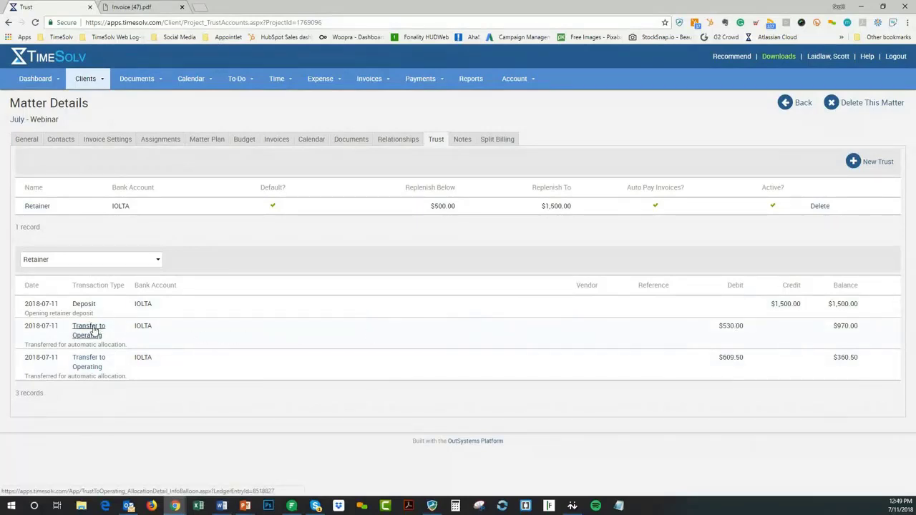
{"action": "mouse_move", "coordinate": [93, 330]}
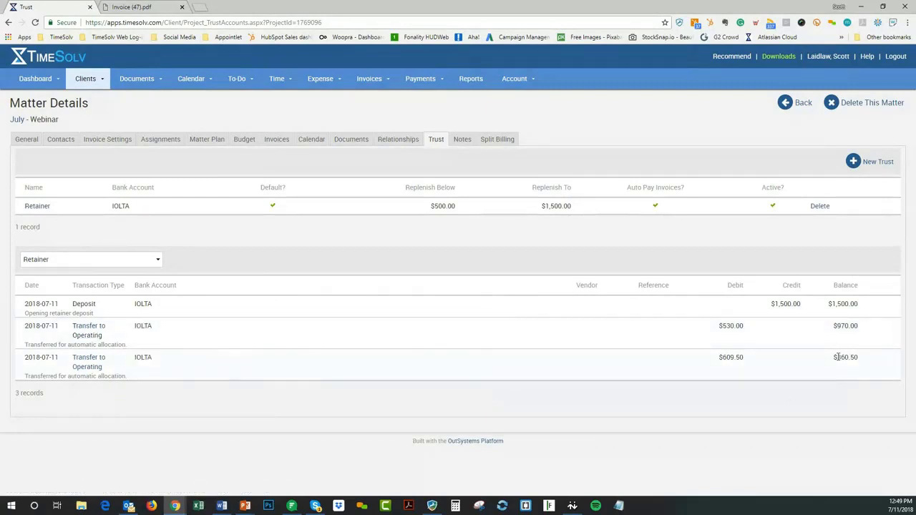
{"action": "left_click_drag", "start_coordinate": [833, 357], "coordinate": [859, 356]}
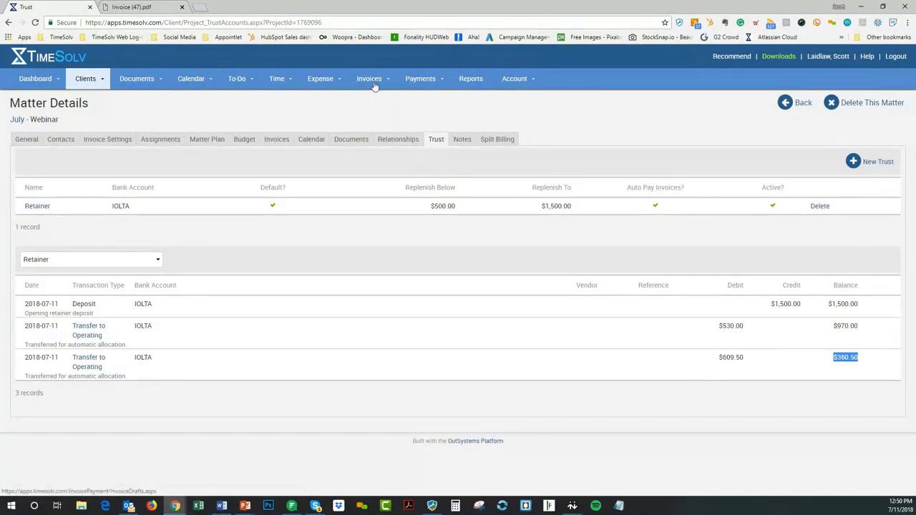
- Open the Flexible Billing Template from the invoice settings and examine its global settings for trust accounts and footer
{"action": "mouse_move", "coordinate": [372, 84]}
{"action": "left_click", "coordinate": [362, 159]}
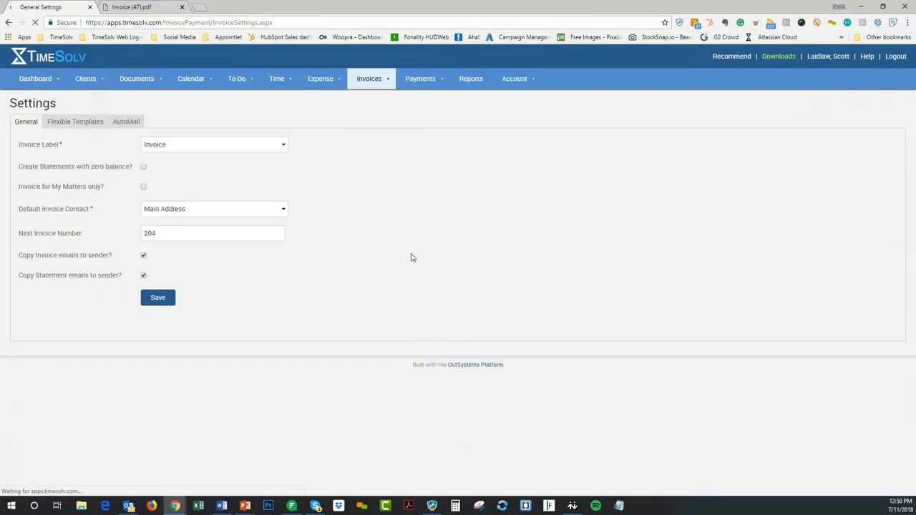
{"action": "left_click", "coordinate": [71, 123]}
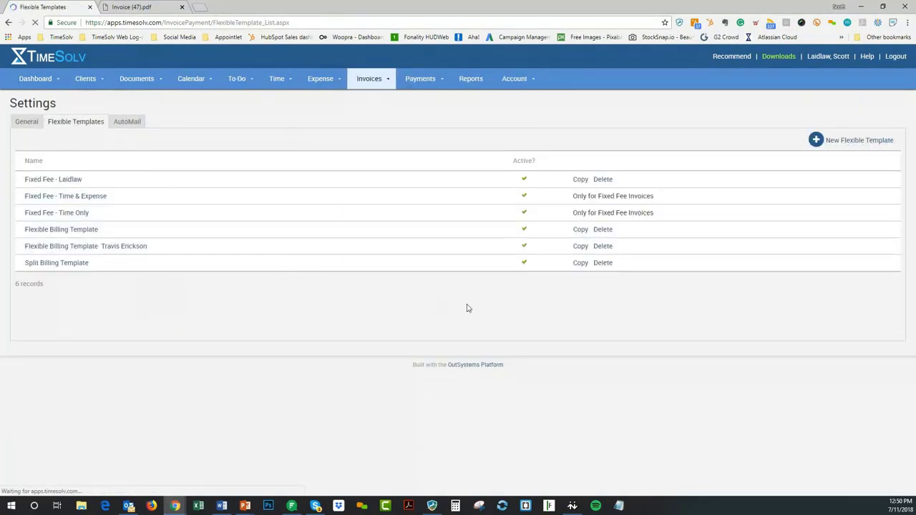
{"action": "left_click", "coordinate": [72, 231]}
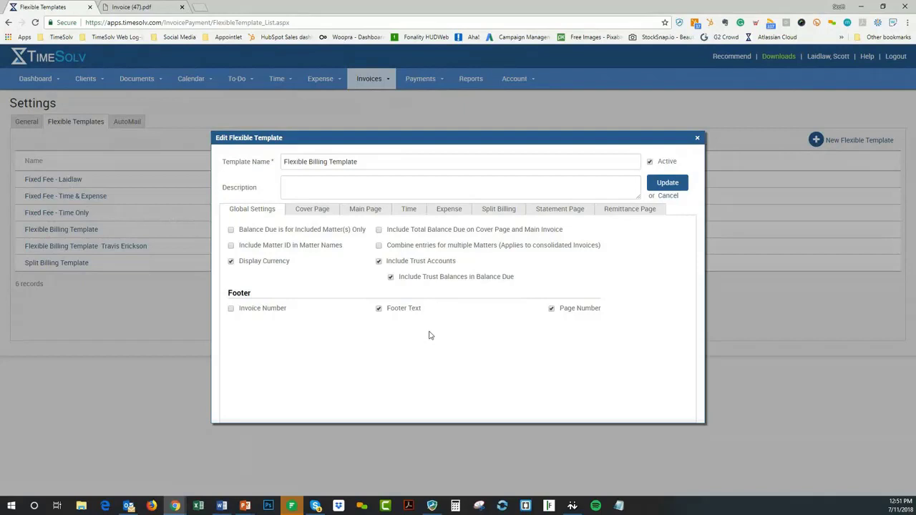
- Examine the template's cover page, time, main page and statement page options, and close it without updating
{"action": "left_click", "coordinate": [315, 210]}
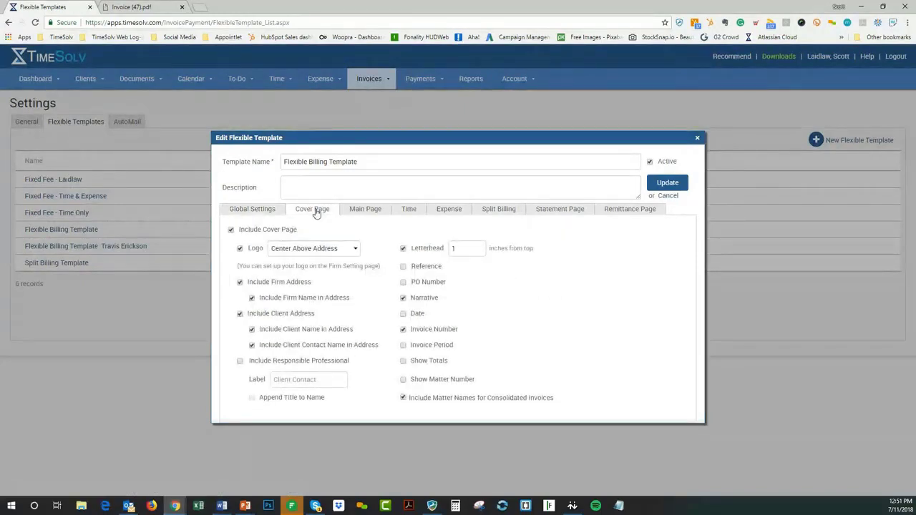
{"action": "left_click", "coordinate": [408, 209]}
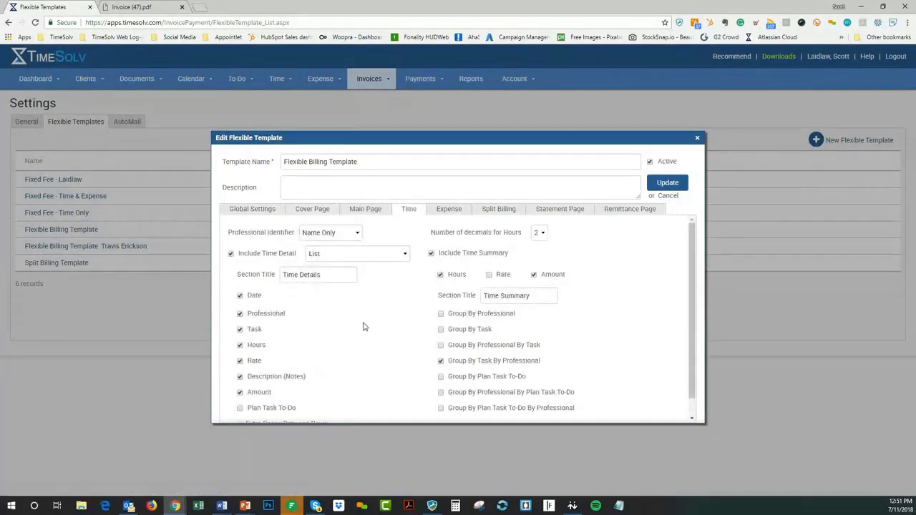
{"action": "scroll", "coordinate": [363, 326], "scroll_direction": "down", "scroll_amount": 1}
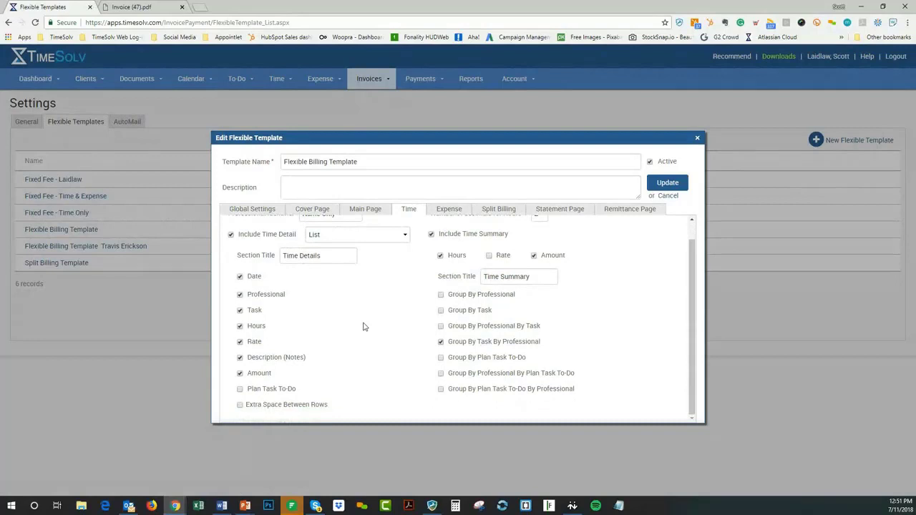
{"action": "scroll", "coordinate": [362, 327], "scroll_direction": "up", "scroll_amount": 1}
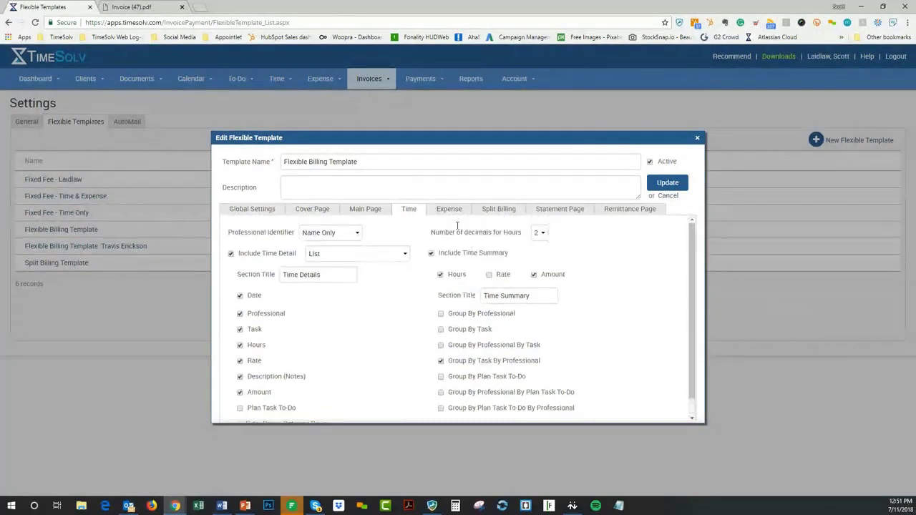
{"action": "left_click", "coordinate": [365, 211]}
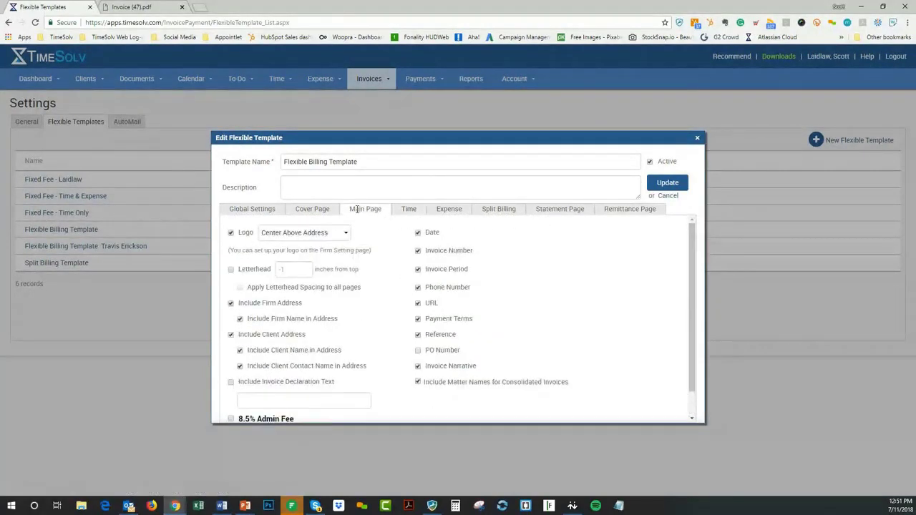
{"action": "scroll", "coordinate": [466, 317], "scroll_direction": "down", "scroll_amount": 1}
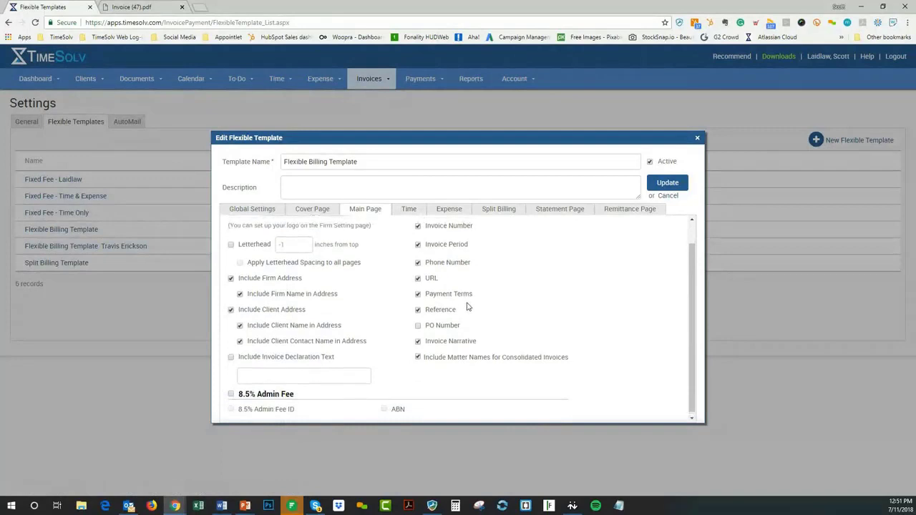
{"action": "left_click", "coordinate": [562, 210]}
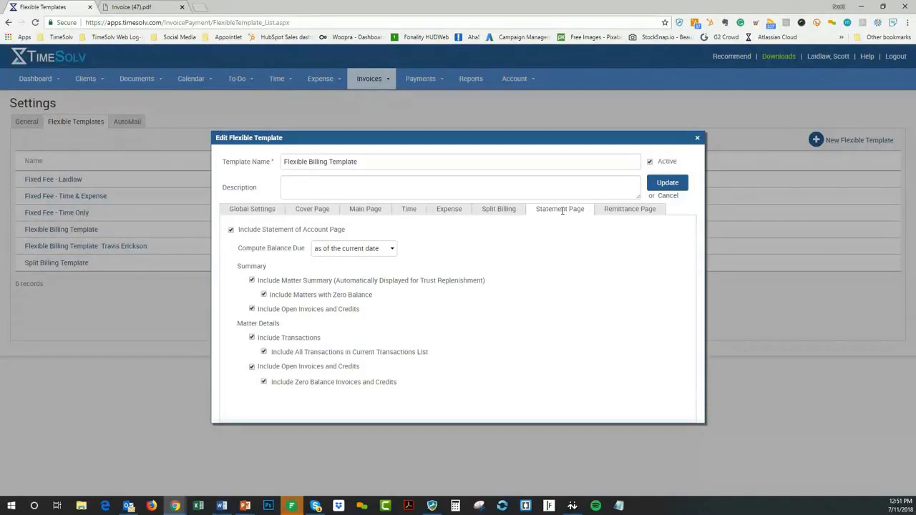
{"action": "left_click", "coordinate": [698, 138]}
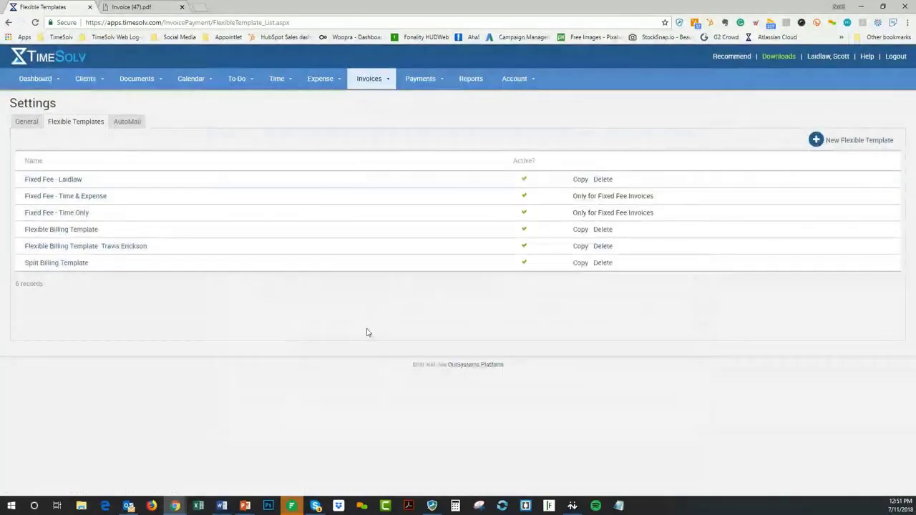
{"action": "left_click", "coordinate": [293, 508]}
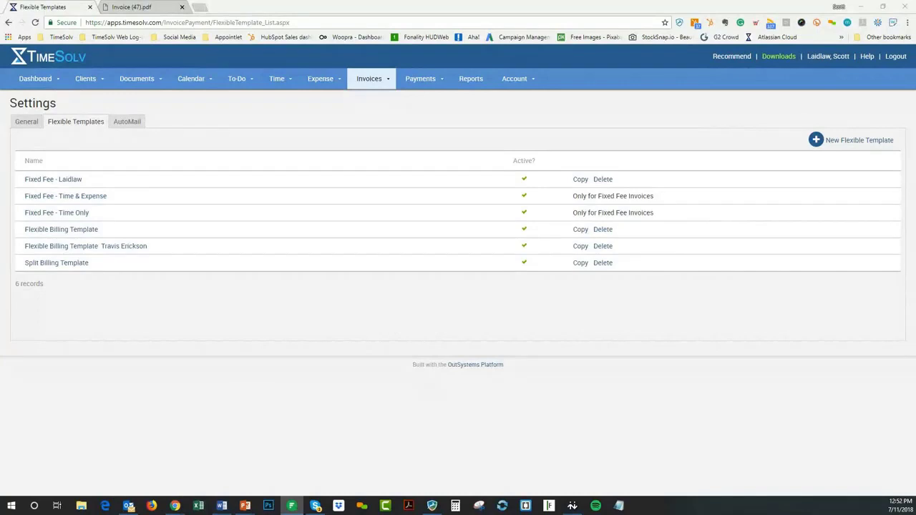
- View the new idea form for the Web App product in the Share Your Idea portal and return to the ideas overview
{"action": "left_click", "coordinate": [731, 57]}
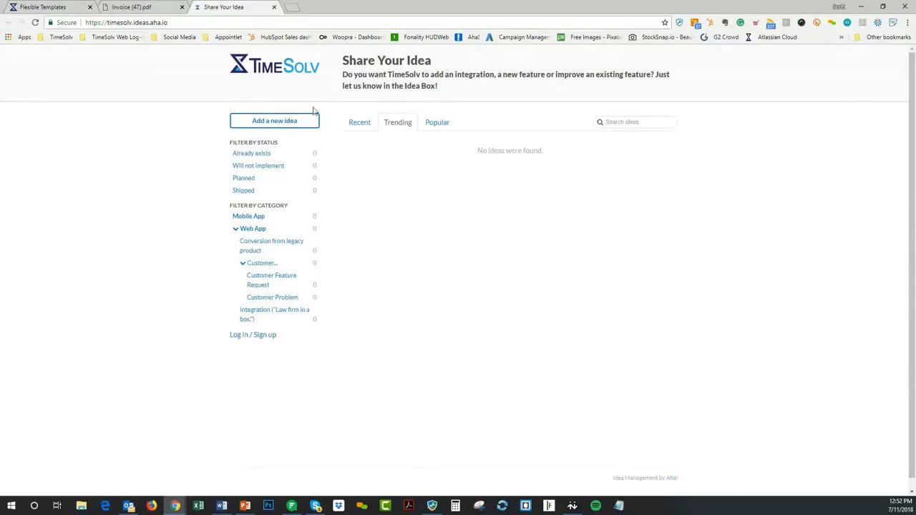
{"action": "left_click", "coordinate": [261, 121]}
{"action": "left_click", "coordinate": [436, 156]}
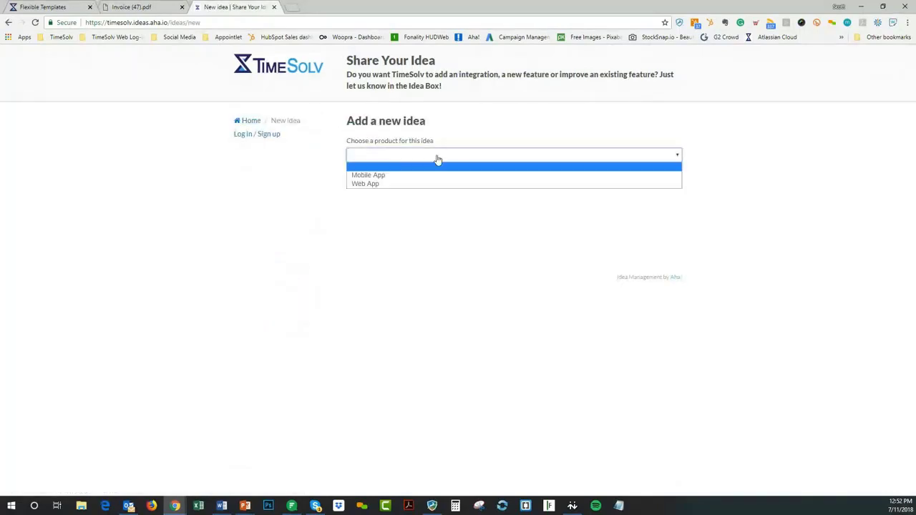
{"action": "left_click", "coordinate": [368, 184]}
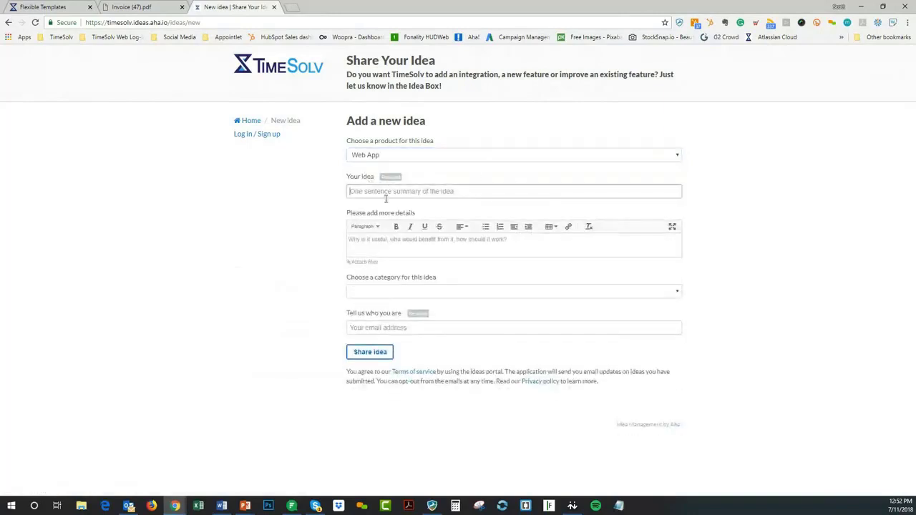
{"action": "left_click", "coordinate": [251, 120]}
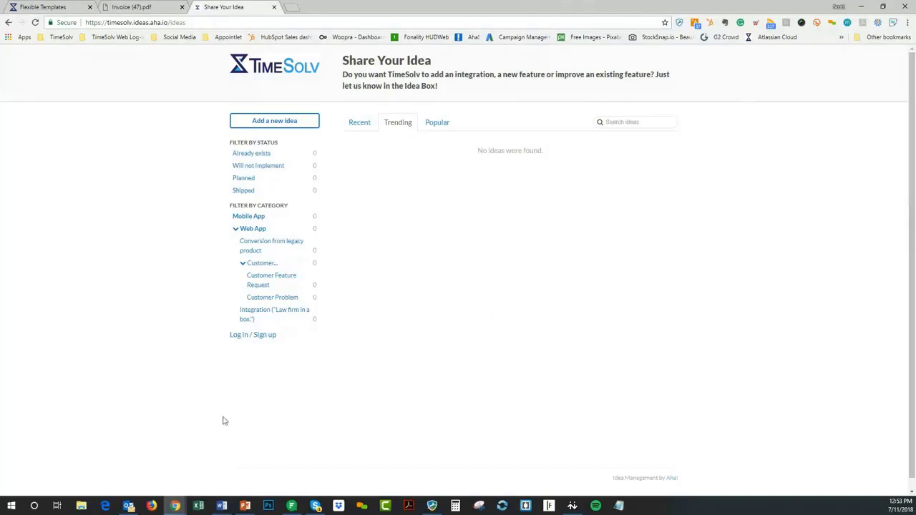
- Switch to the PowerPoint slide show and advance from Tip #4 to the Questions slide
{"action": "mouse_move", "coordinate": [245, 506]}
{"action": "left_click", "coordinate": [265, 475]}
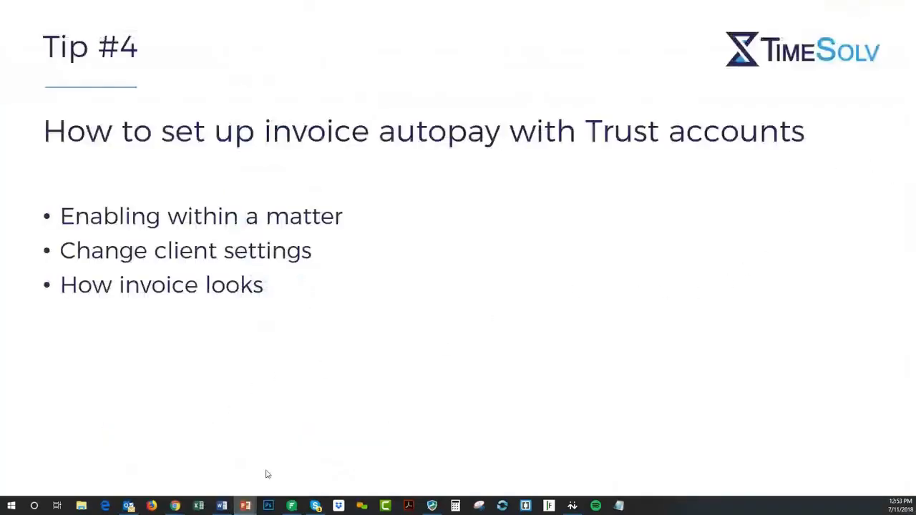
{"action": "left_click", "coordinate": [389, 392]}
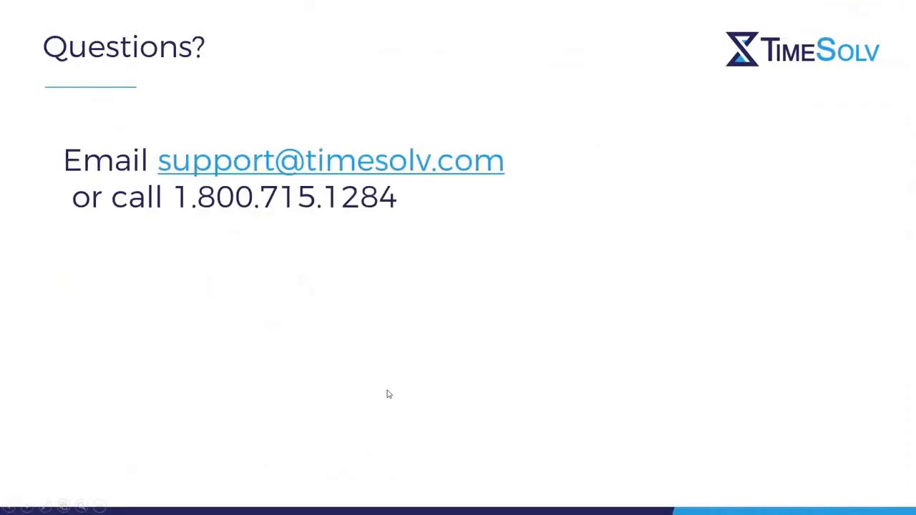